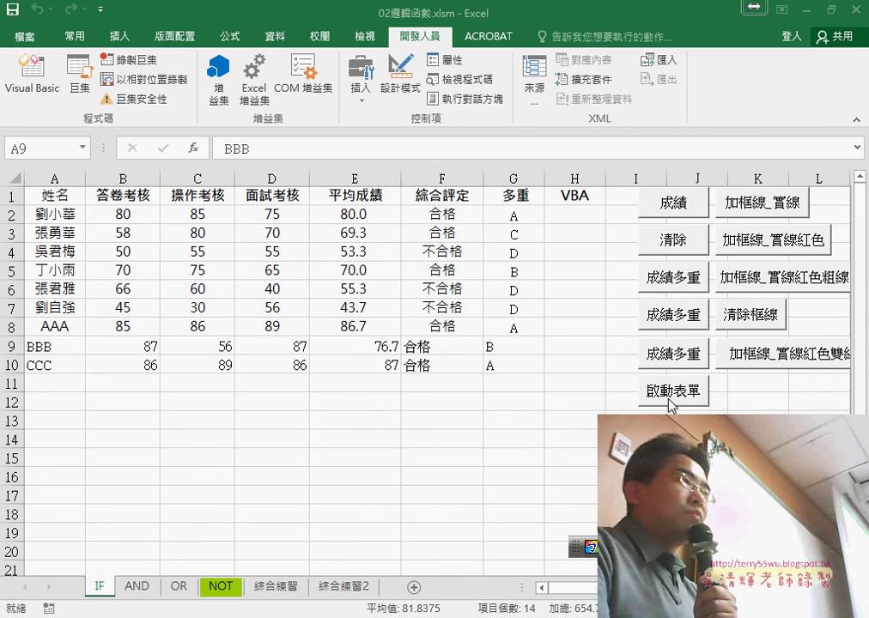
Step: Try the score-entry form with DDD and a score of 6, then close it without adding
key(ctrl+shift+Right)
key(shift+Down)
click(673, 391)
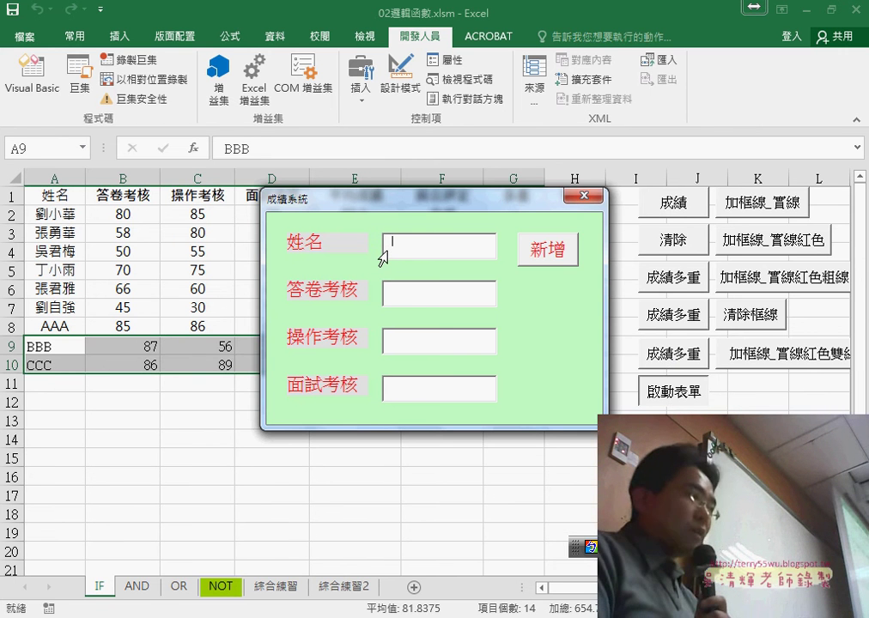
text(DDD)
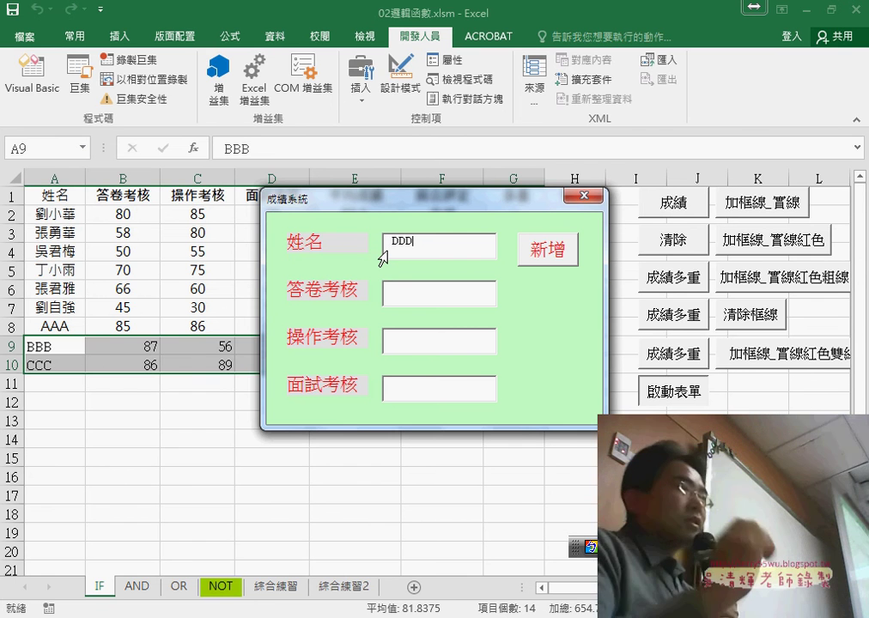
click(409, 290)
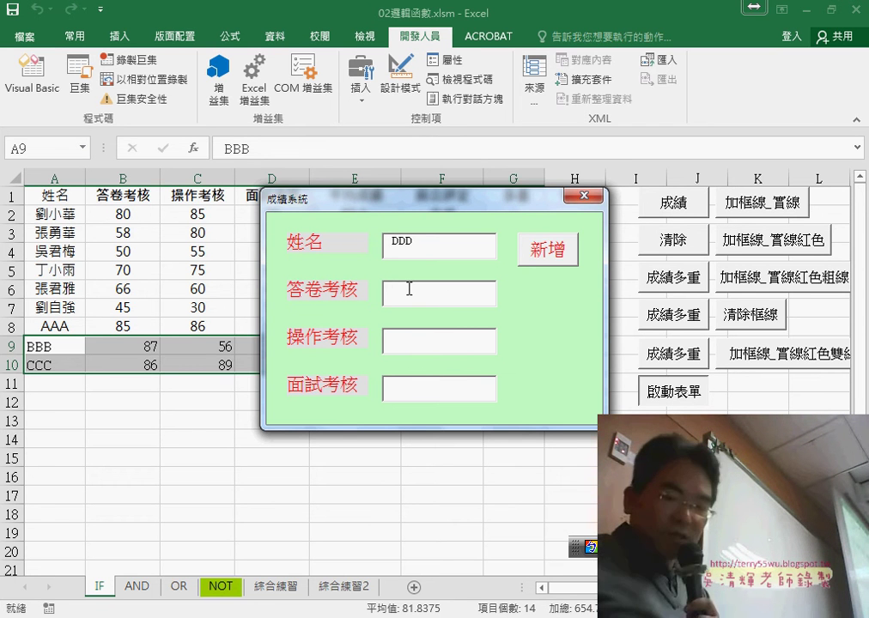
text(68)
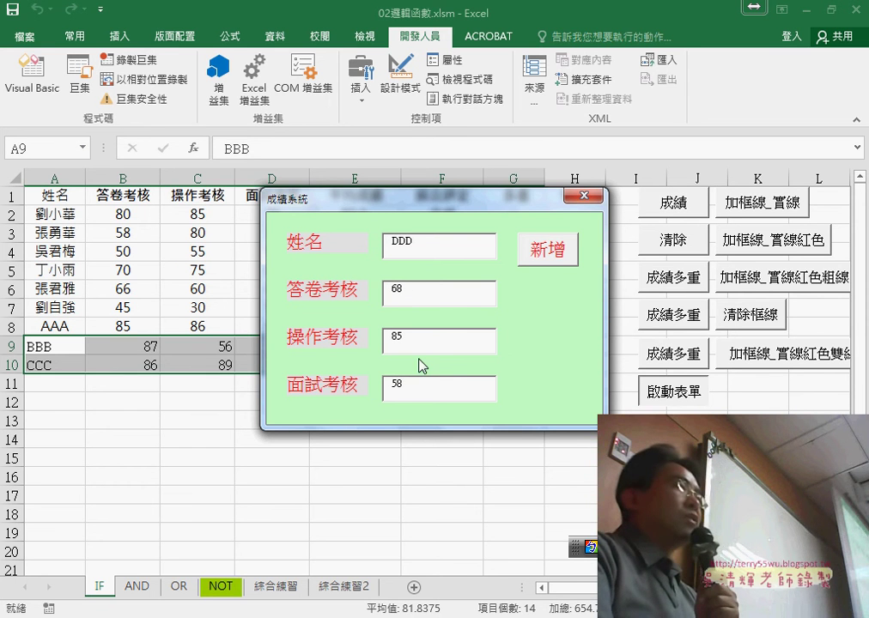
click(584, 195)
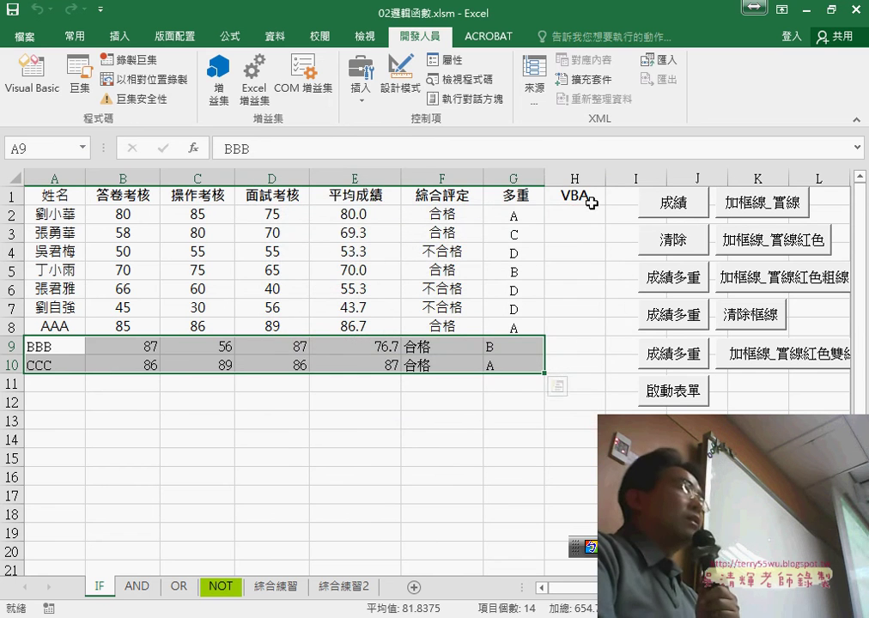
Step: Open the home UserForm in the VBA editor and select its four score text boxes
click(36, 81)
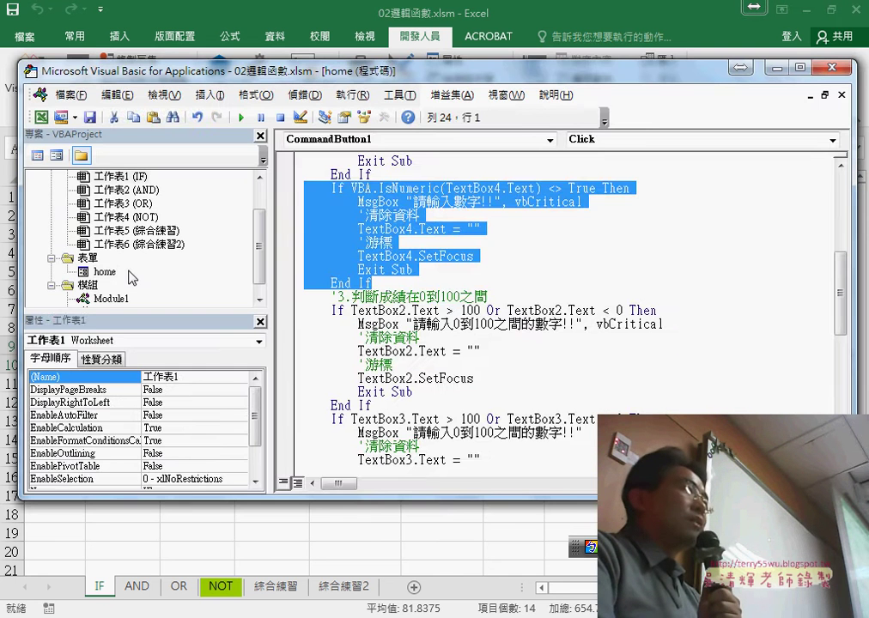
double_click(101, 273)
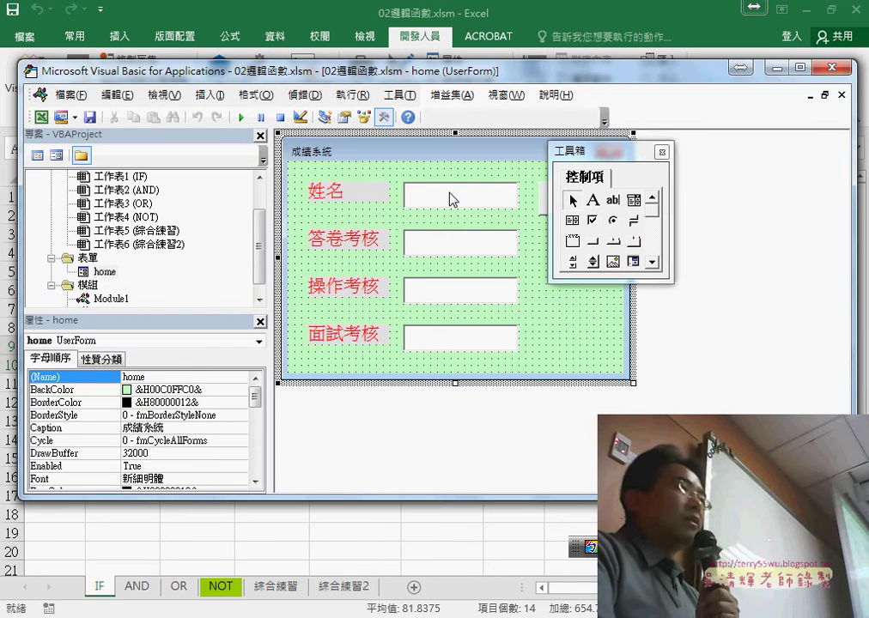
click(452, 199)
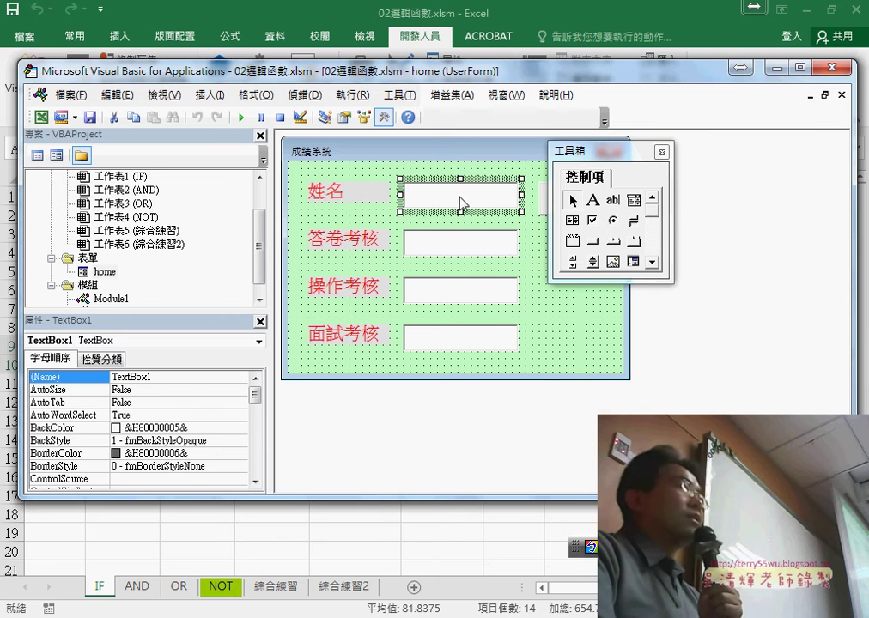
click(455, 174)
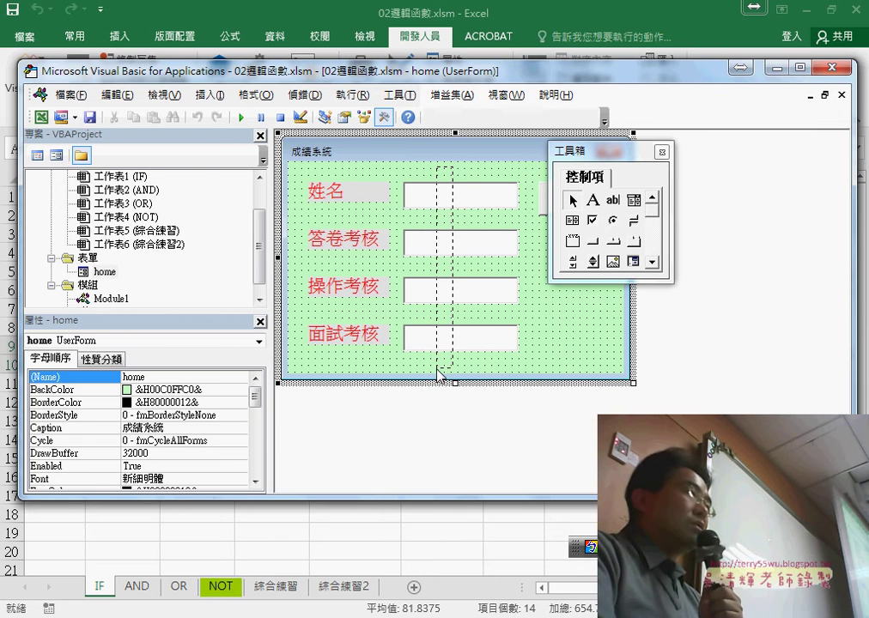
drag(432, 360, 435, 355)
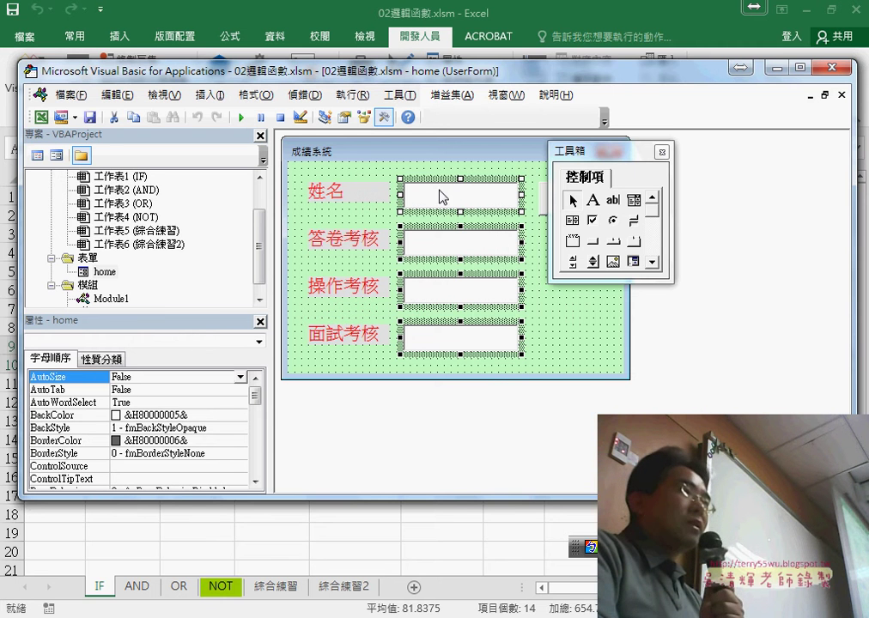
drag(210, 313, 209, 275)
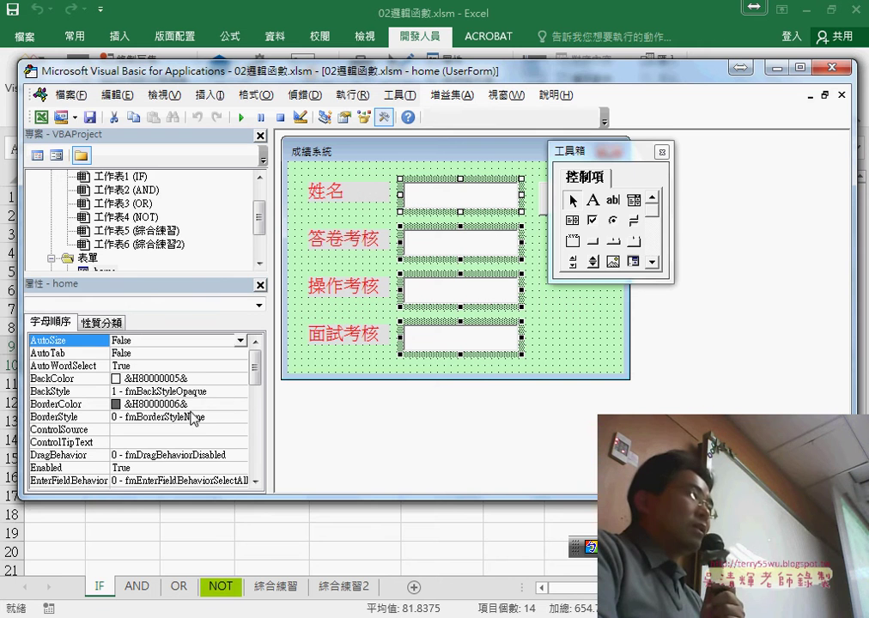
drag(254, 371, 197, 421)
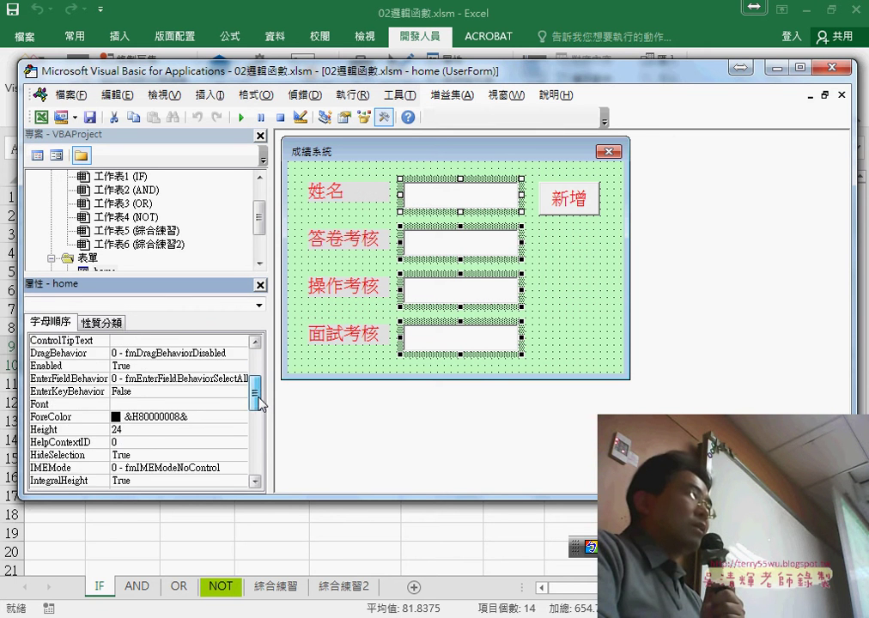
Step: Set the four text boxes' font size to 14
click(76, 405)
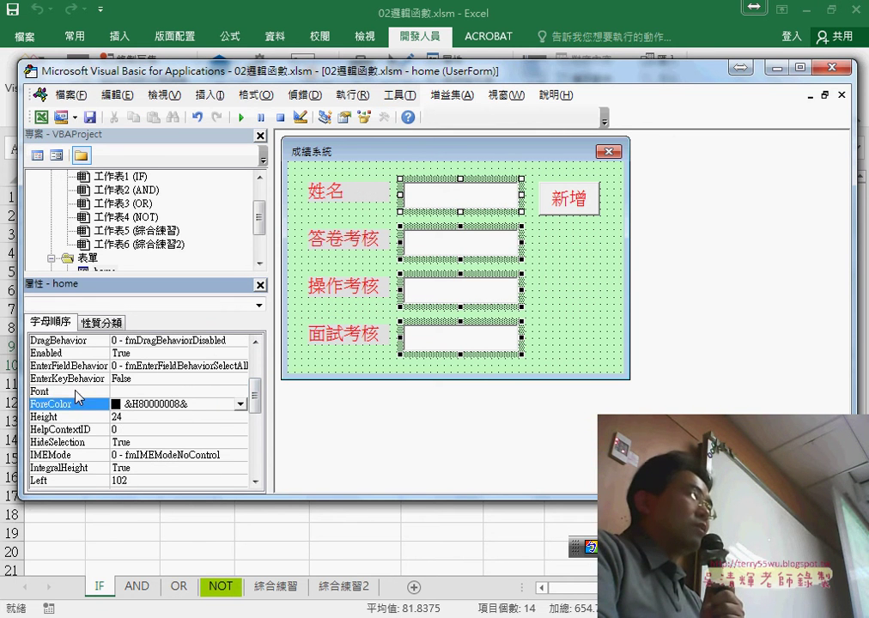
click(76, 392)
click(243, 391)
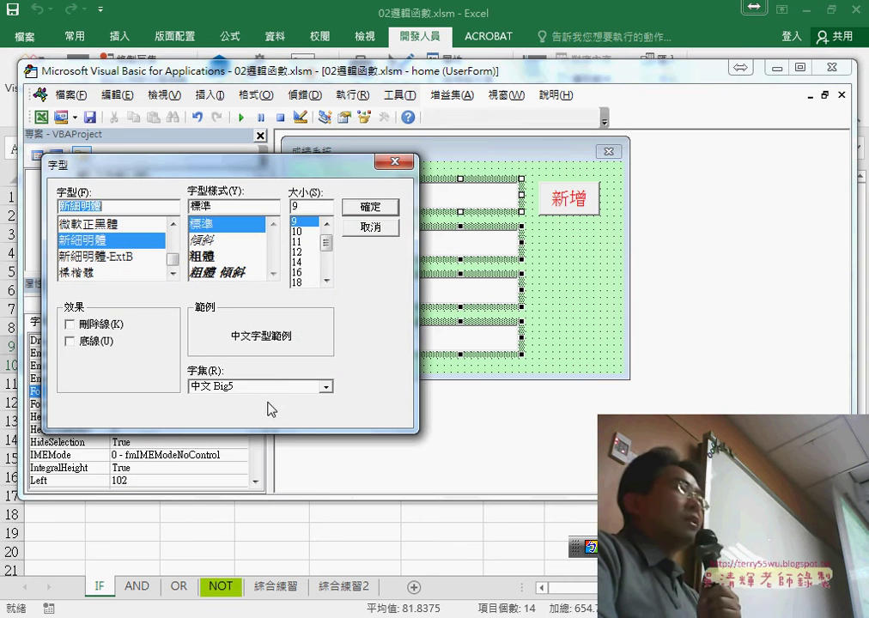
click(298, 252)
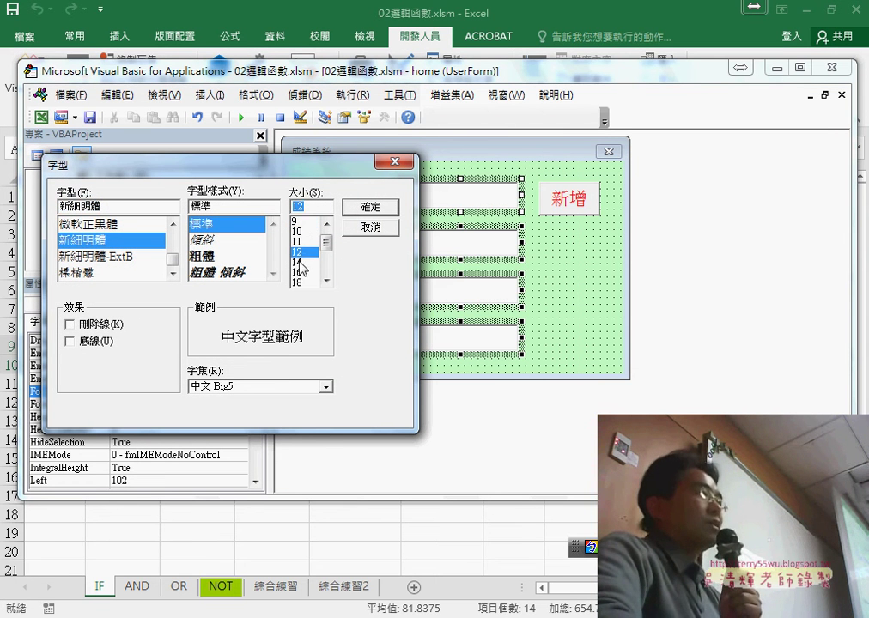
click(298, 262)
click(369, 213)
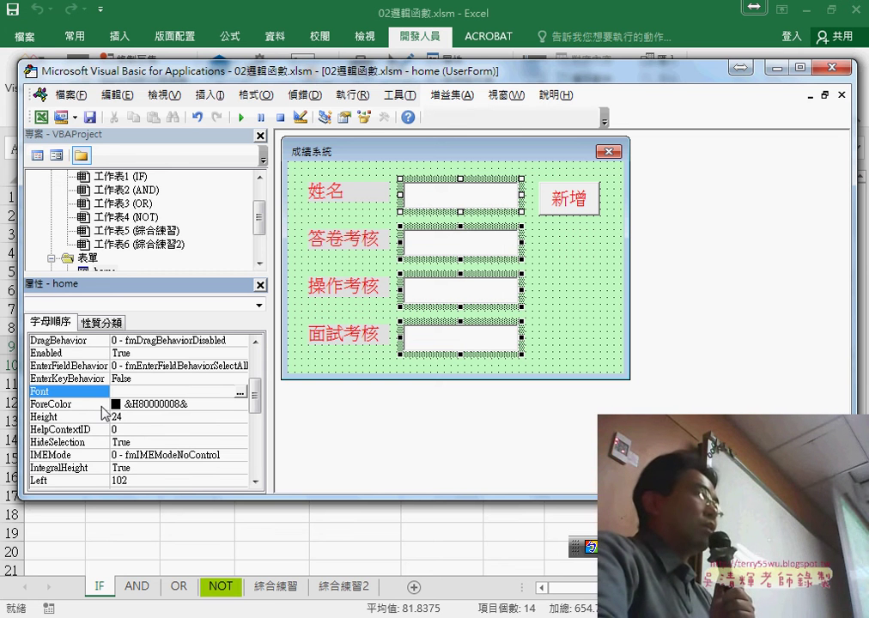
Step: Change the text boxes' ForeColor to dark green (&H00004000&)
click(79, 404)
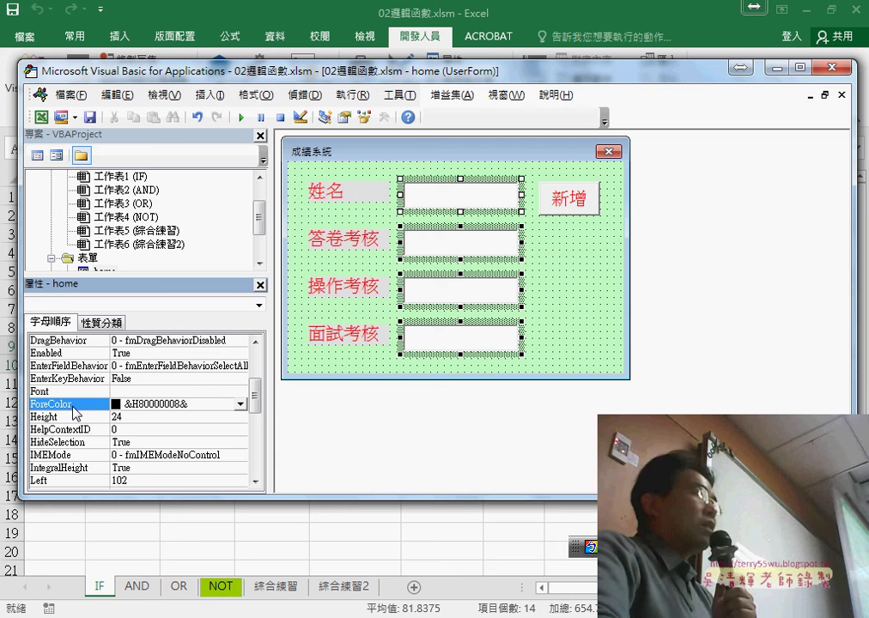
click(240, 404)
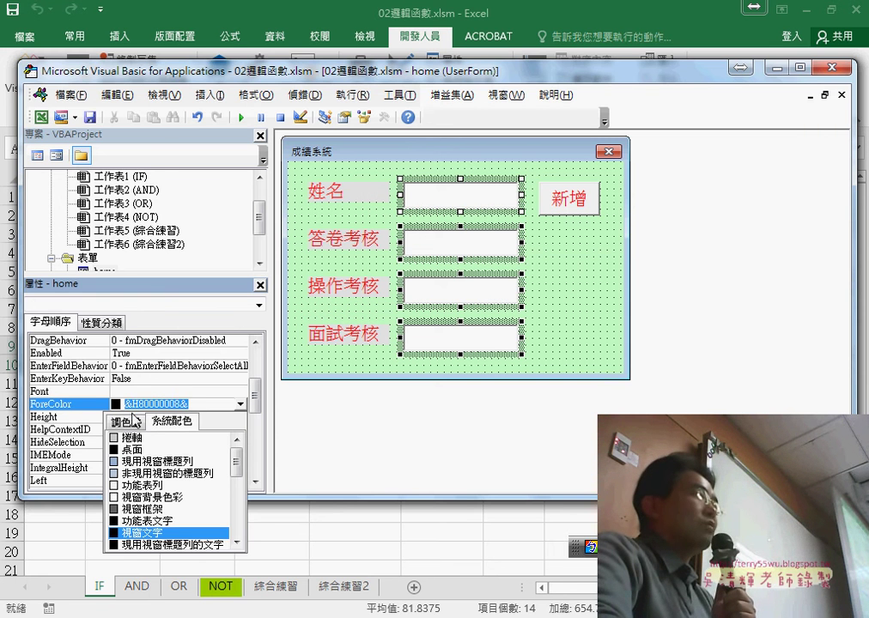
click(133, 420)
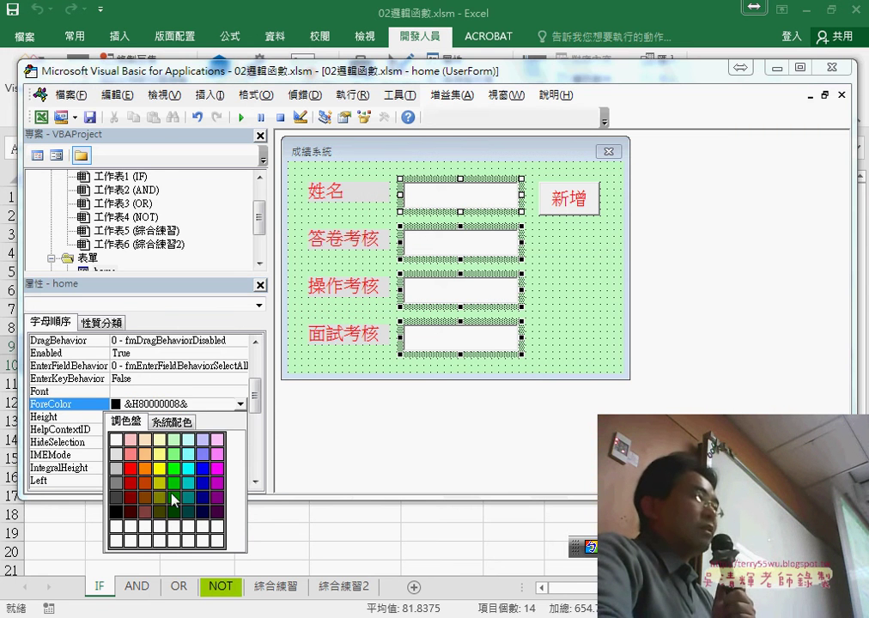
click(178, 513)
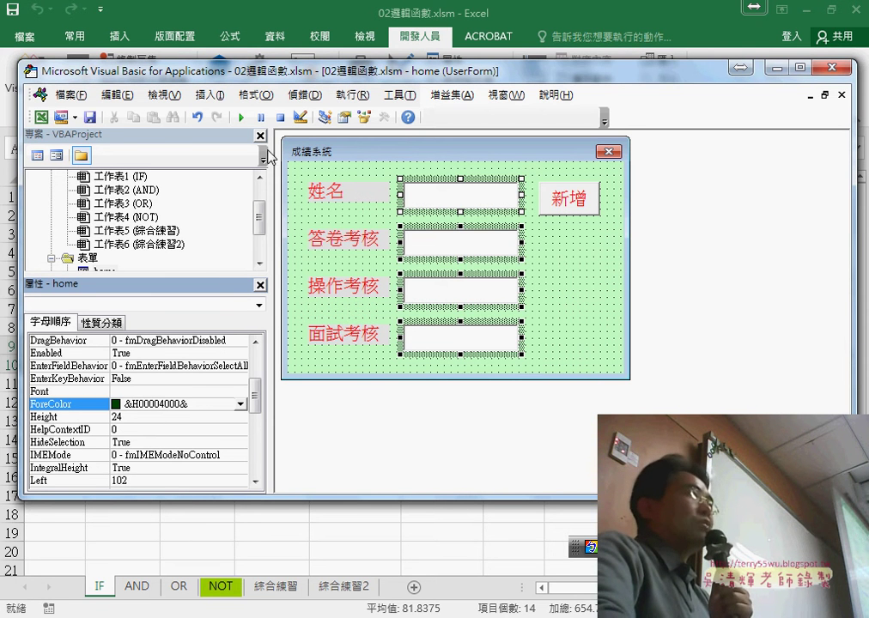
Step: Dismiss the macro list, reselect the form, and return to the Excel sheet
click(241, 117)
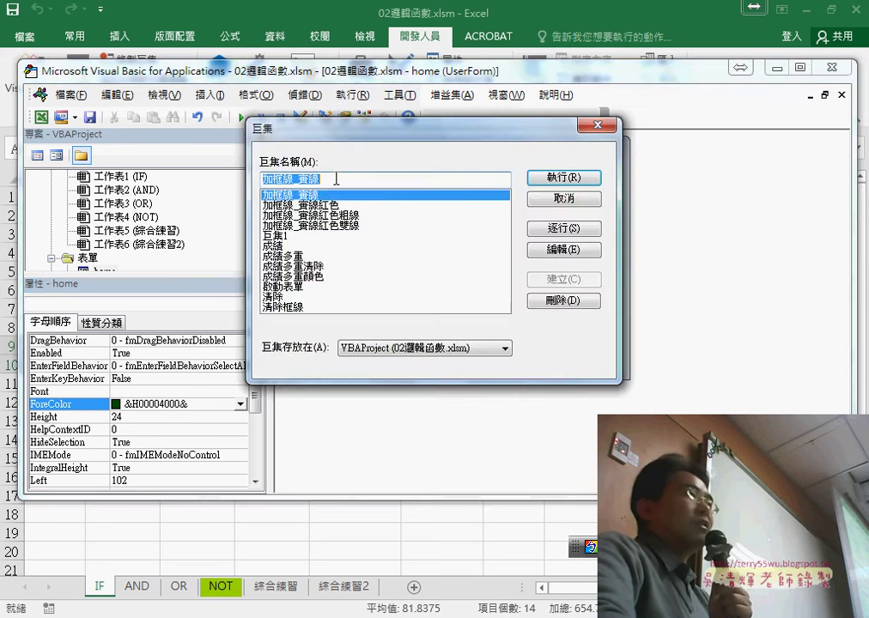
click(563, 199)
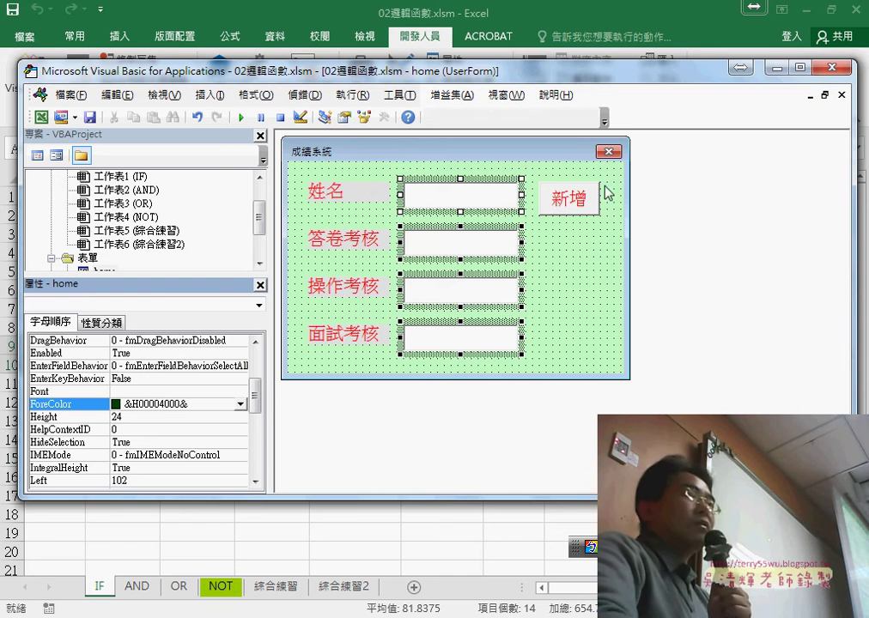
click(548, 280)
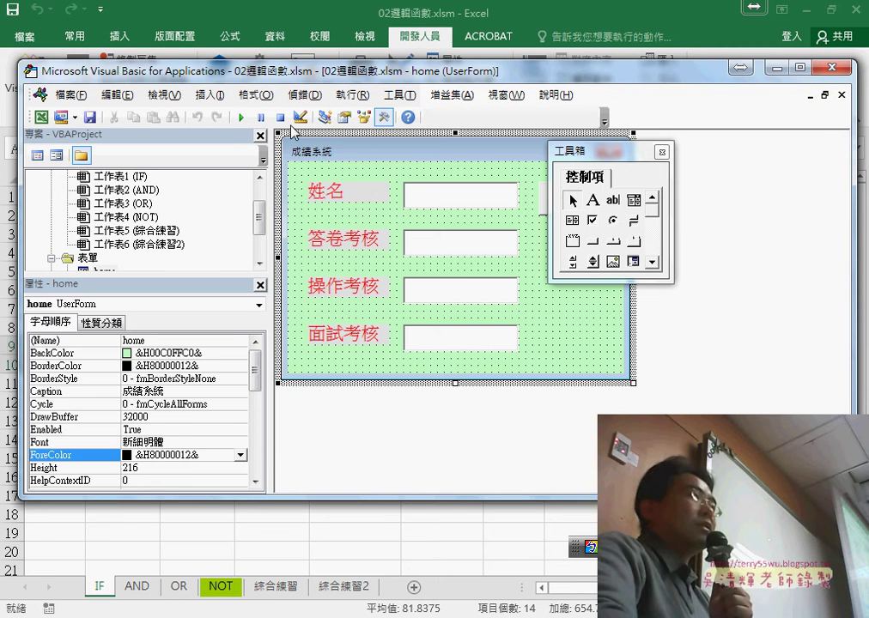
click(778, 67)
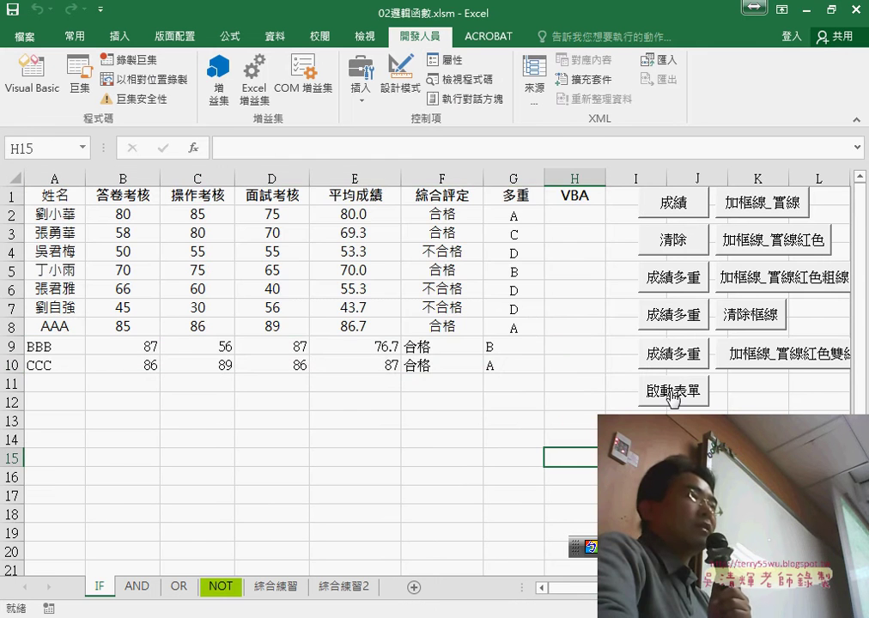
Step: Enter DDD with score 87 in the score-entry form and add it as a row
click(672, 397)
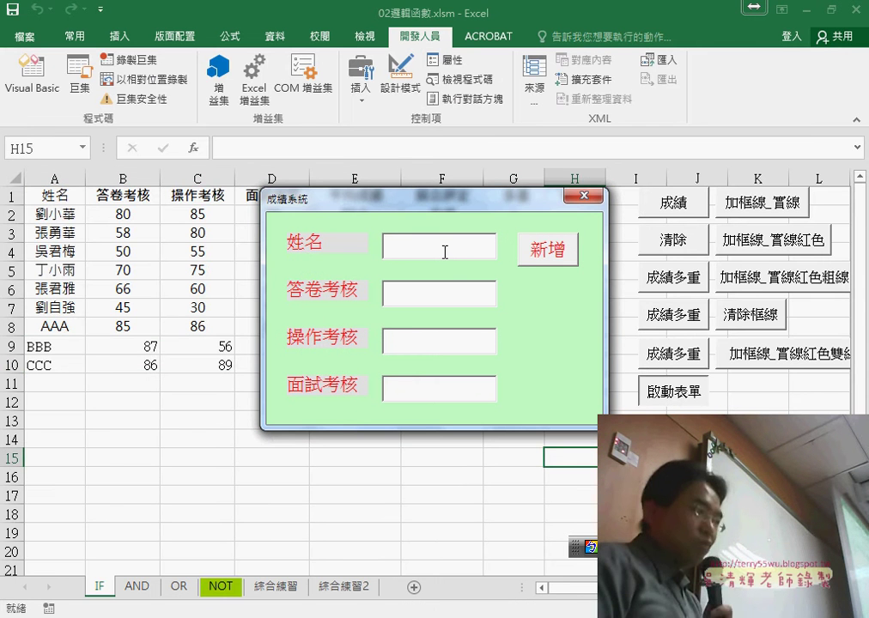
text(D)
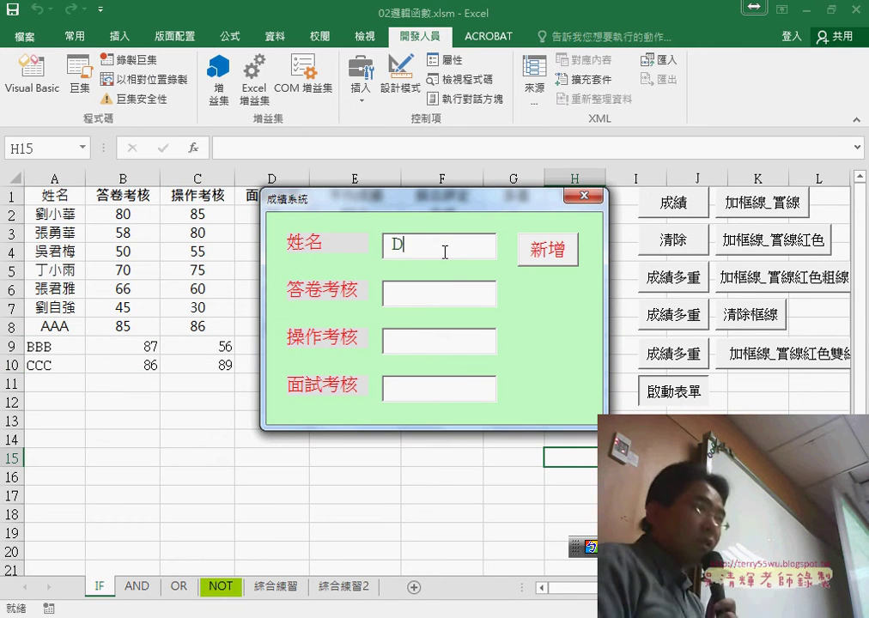
text(DD)
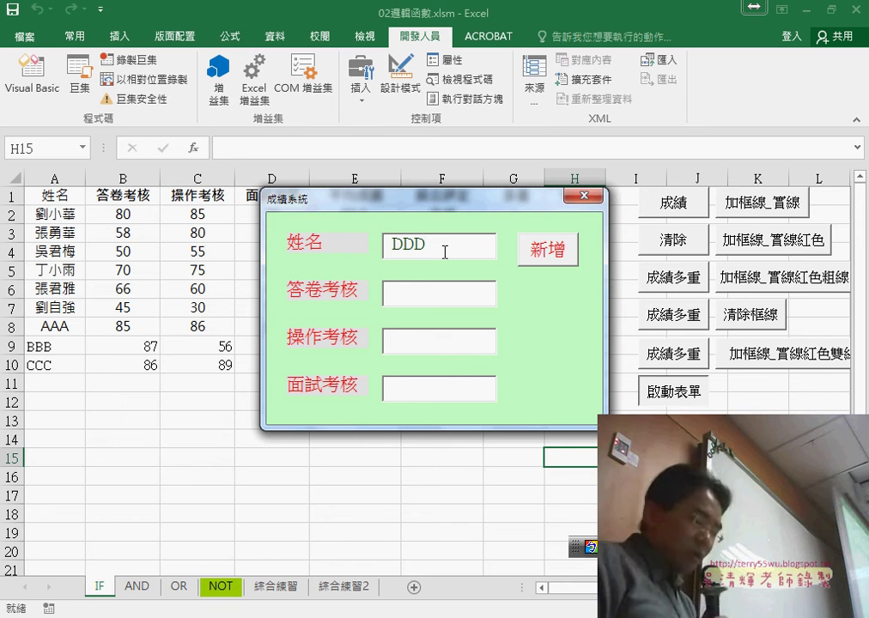
key(Tab)
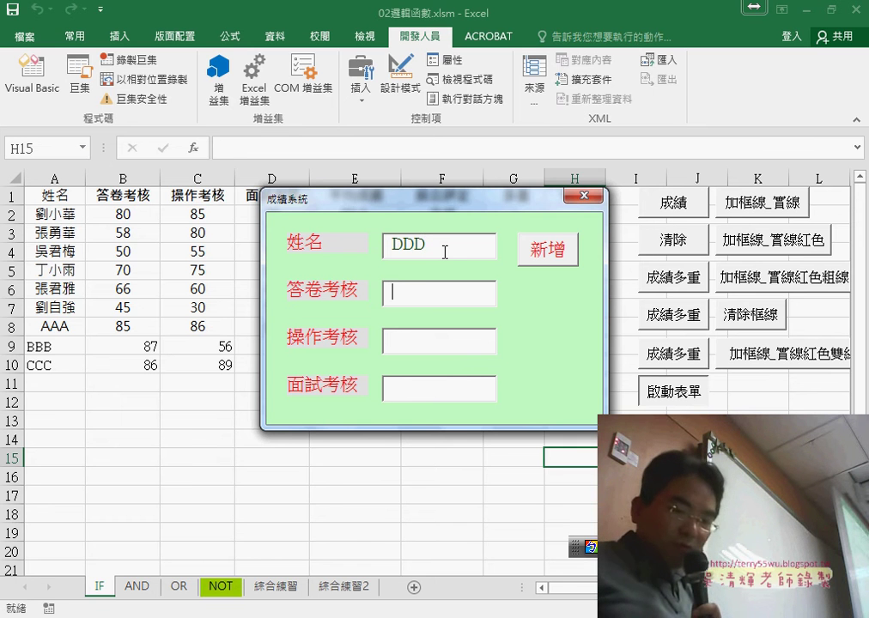
text(87)
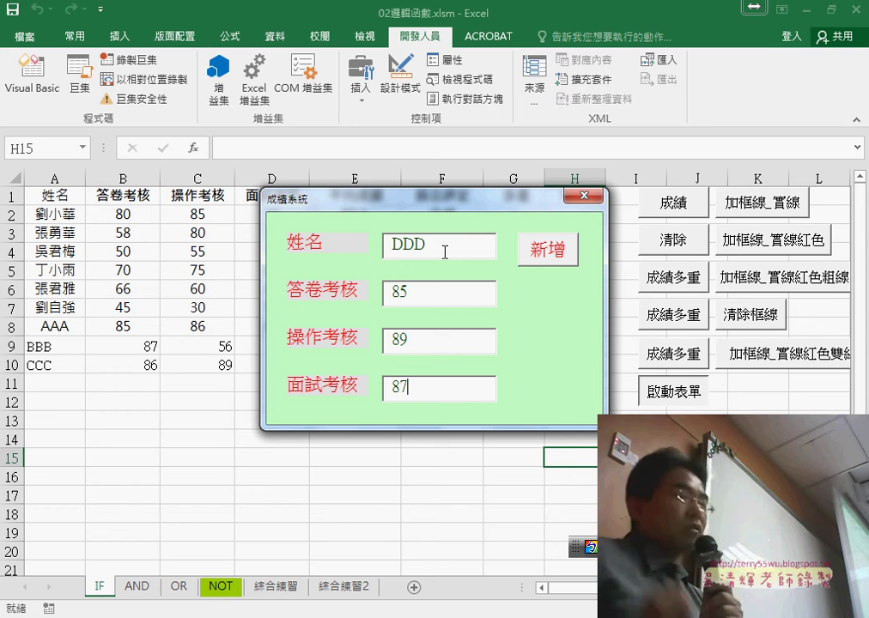
click(538, 258)
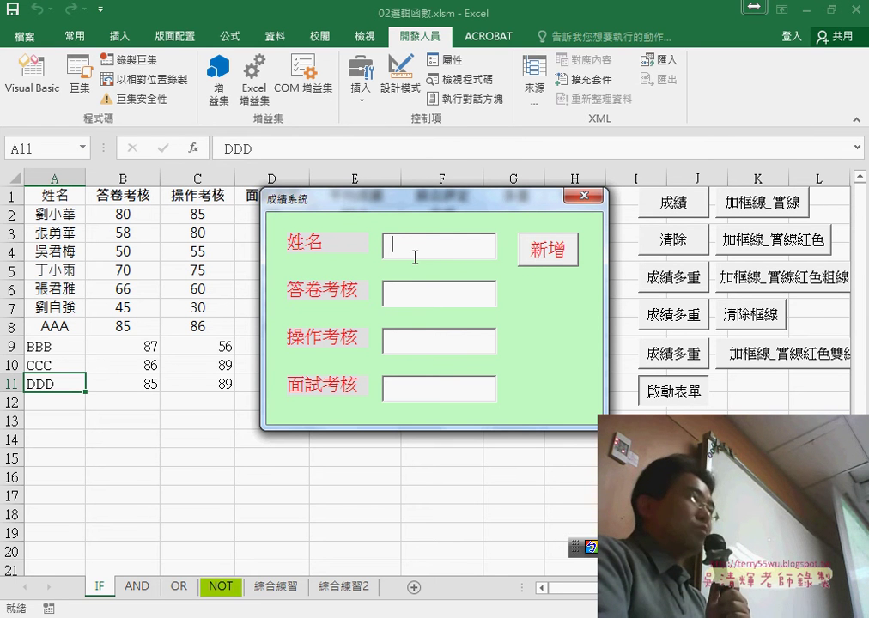
Step: Test the form's warnings with an empty submission and the non-numeric score AAA5652
click(541, 258)
click(479, 386)
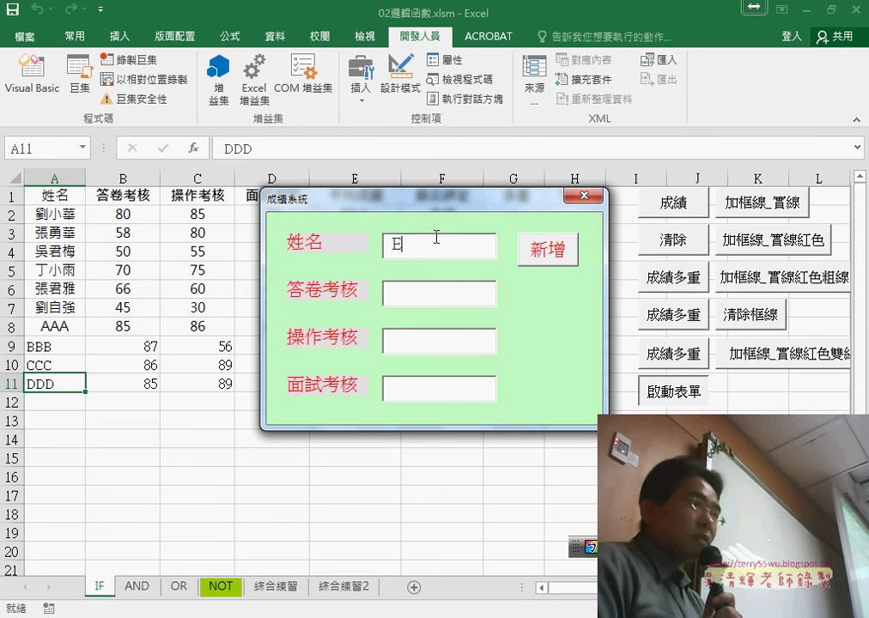
text(EE)
key(Tab)
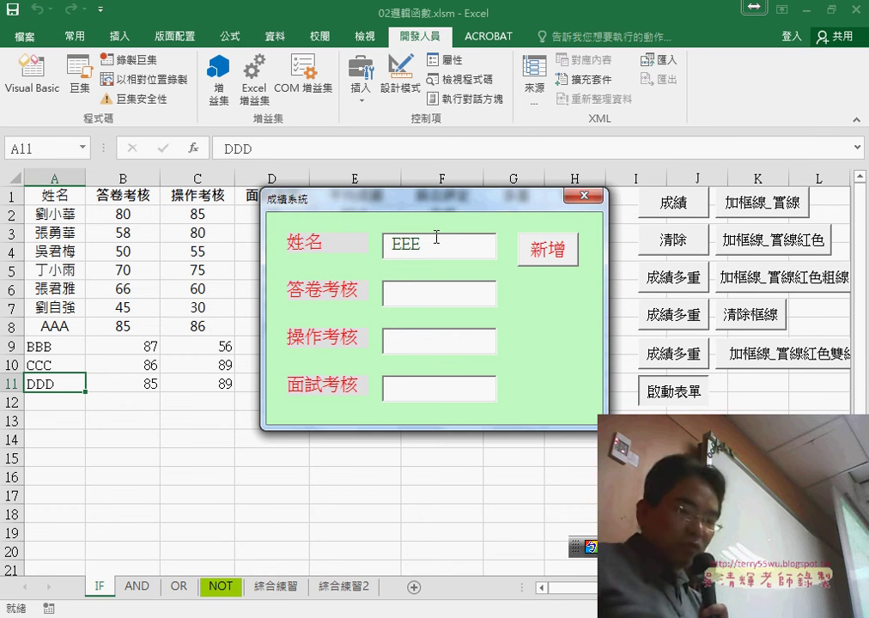
text(AAA)
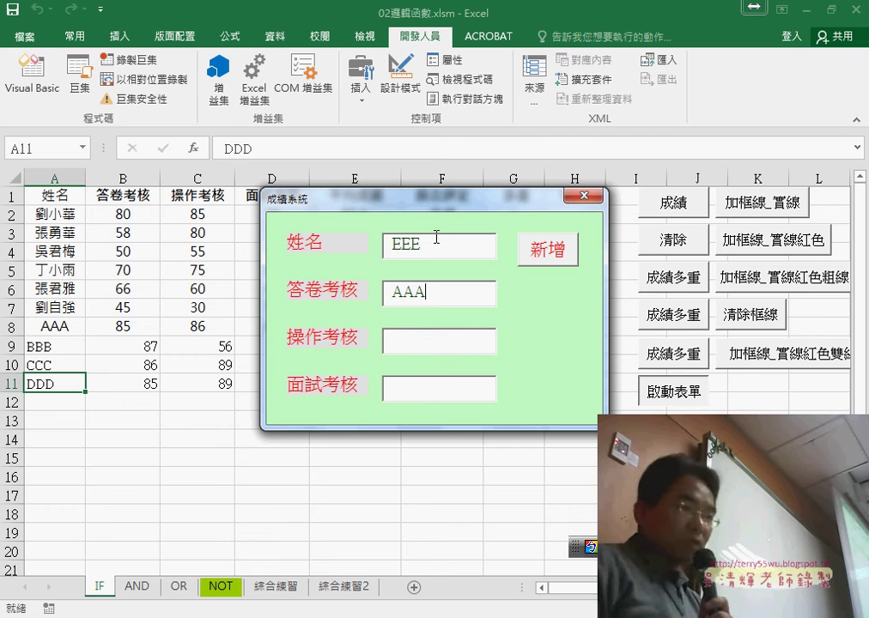
text(56)
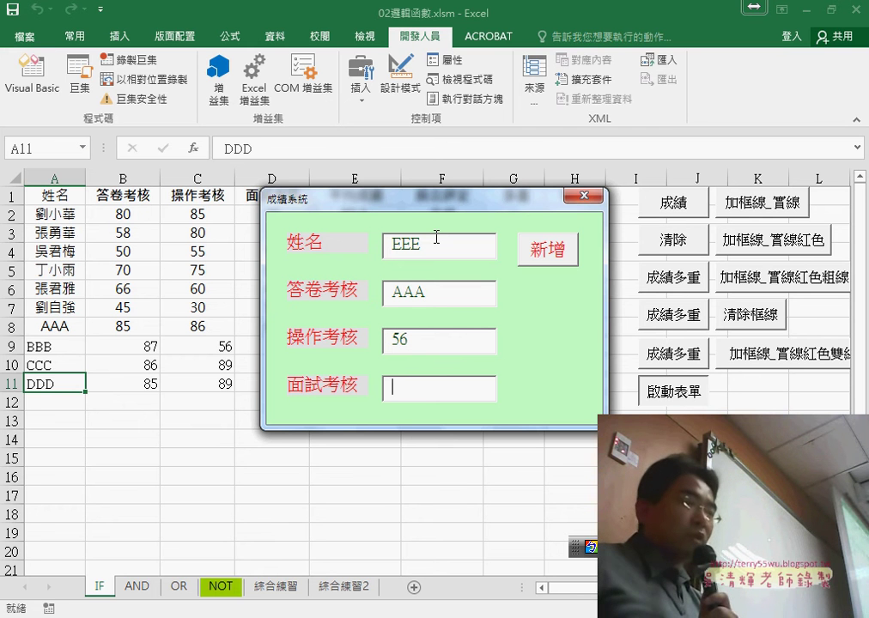
text(52)
click(558, 259)
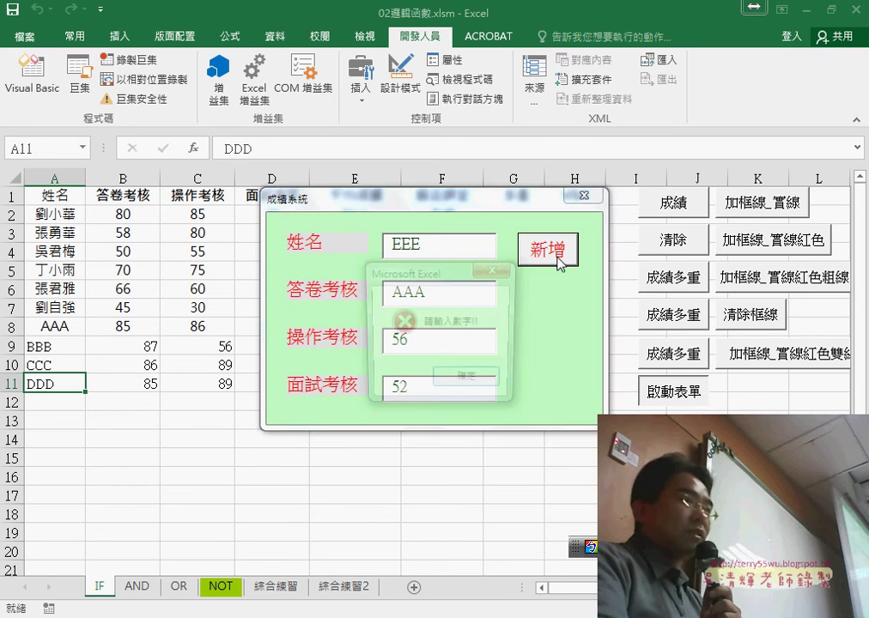
key(Return)
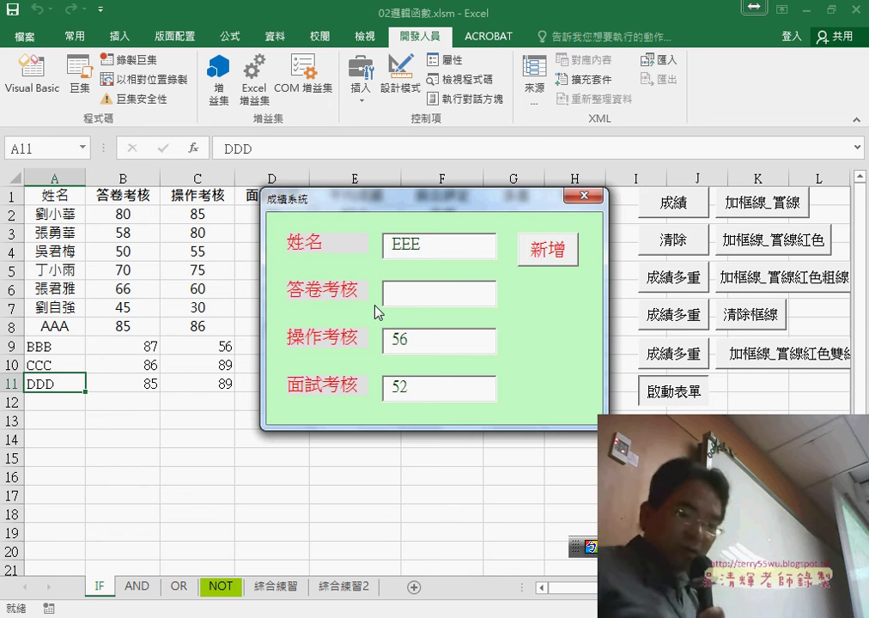
Step: Enter 85 and add the EEE record (85, 56, 52) to row 12, then close the form
text(85)
key(Tab)
key(Tab)
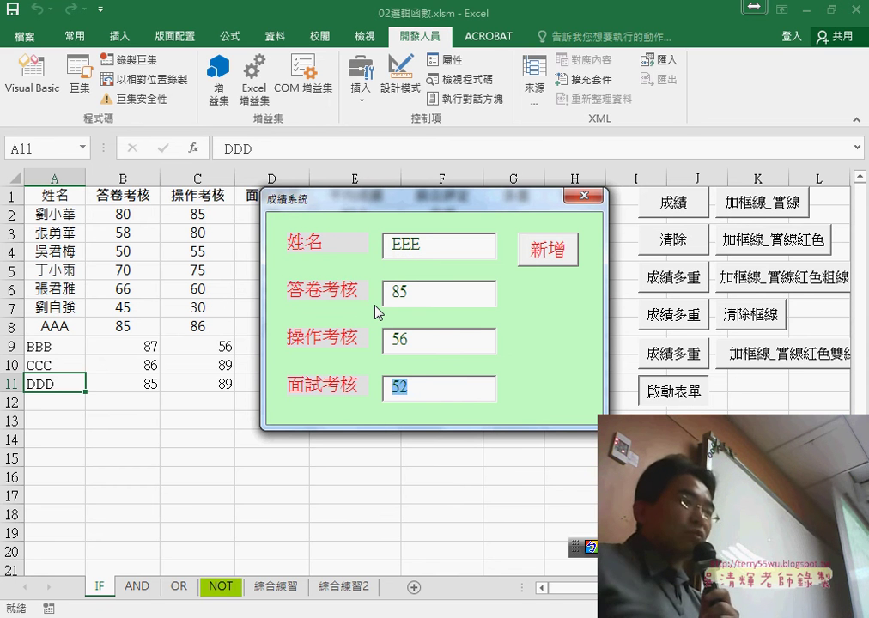
key(Tab)
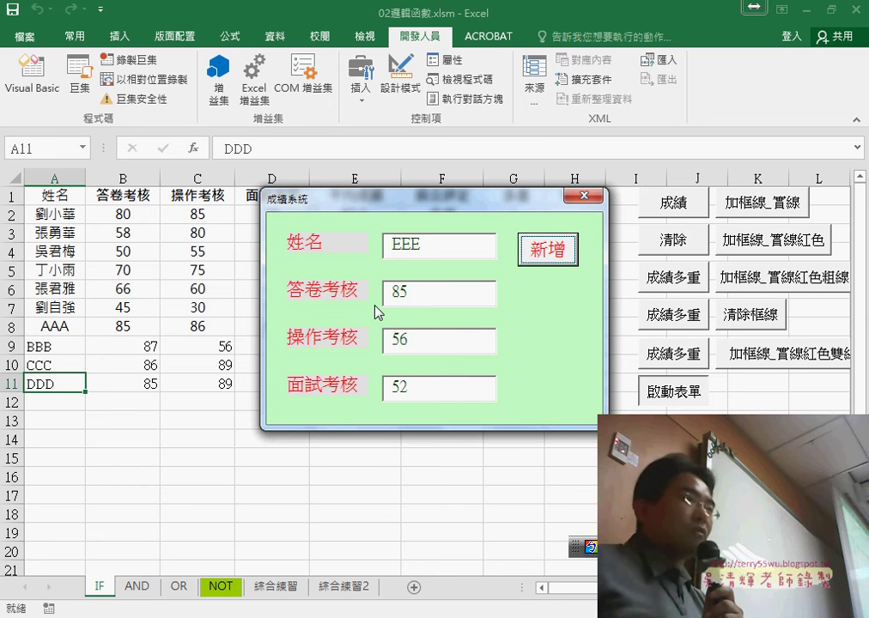
key(Return)
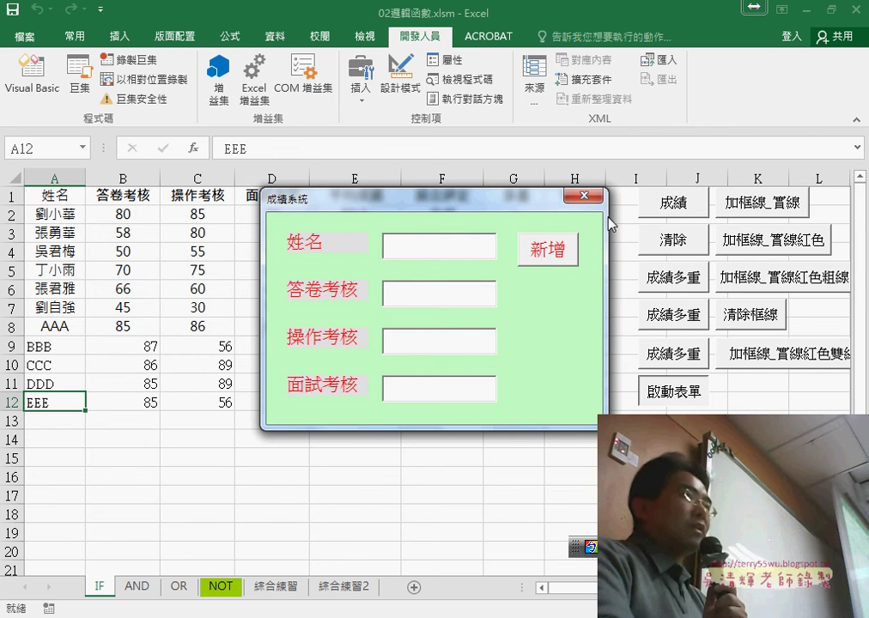
click(584, 196)
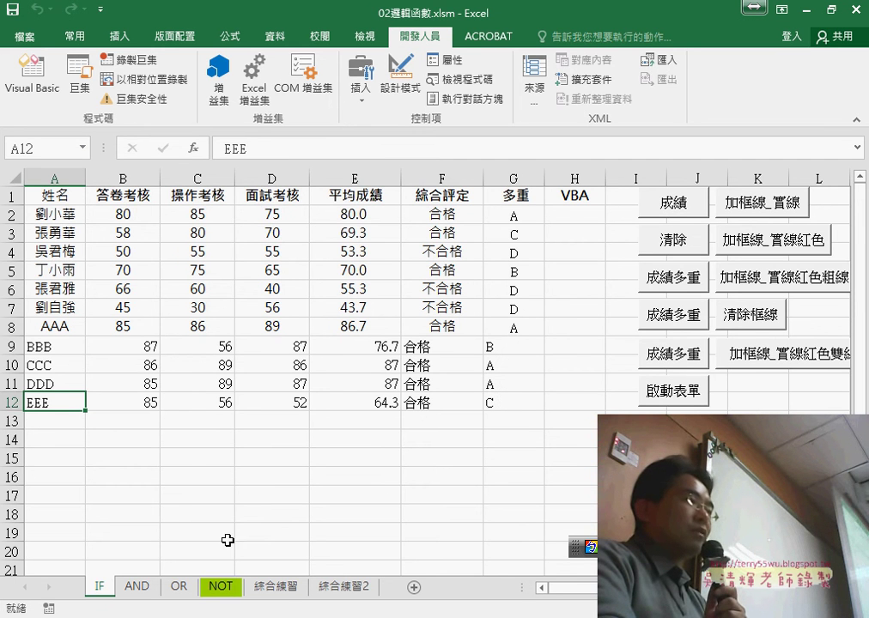
Step: Open the 綜合練習 sheet from column A and inspect J4's 增減體重百分比 formula
click(279, 587)
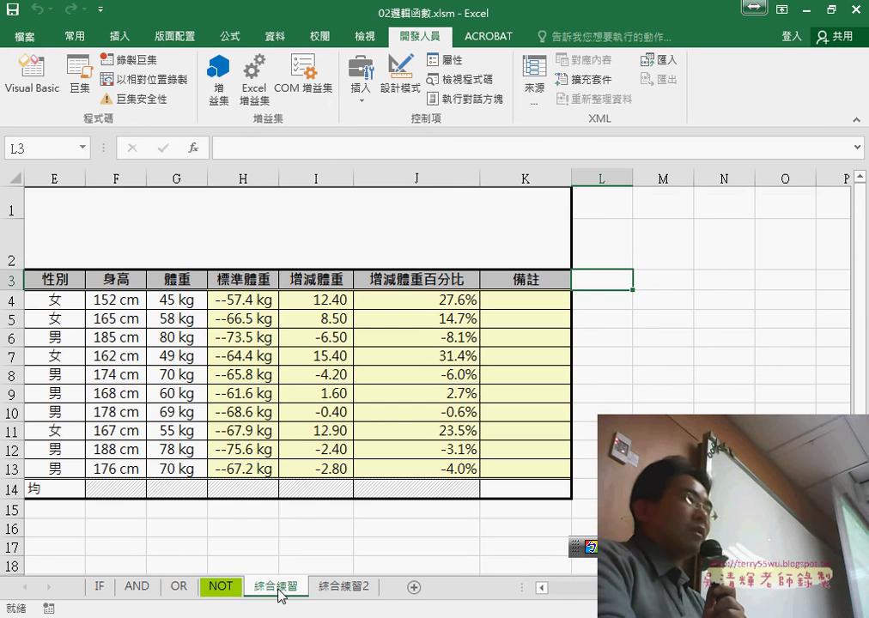
scroll(567, 592, left, 4)
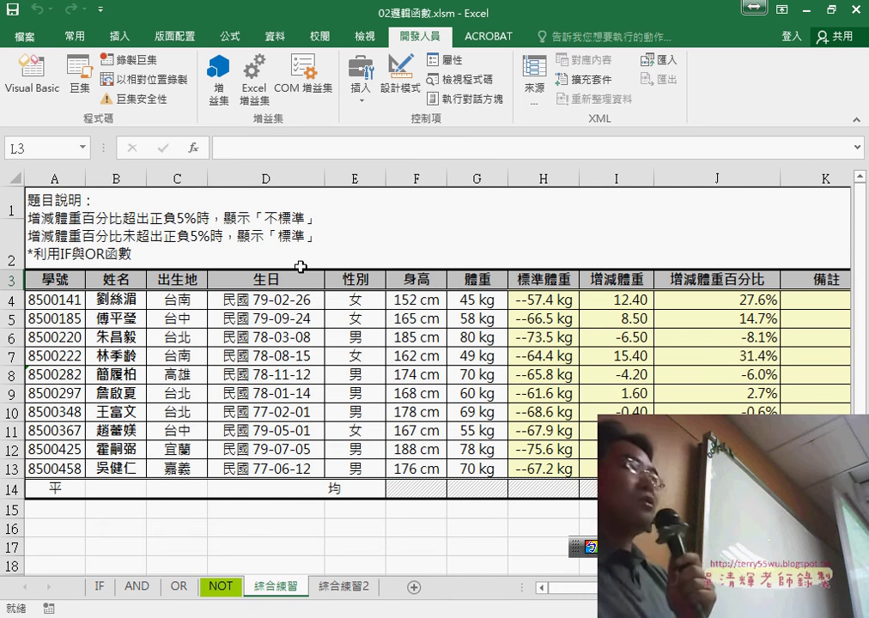
click(707, 294)
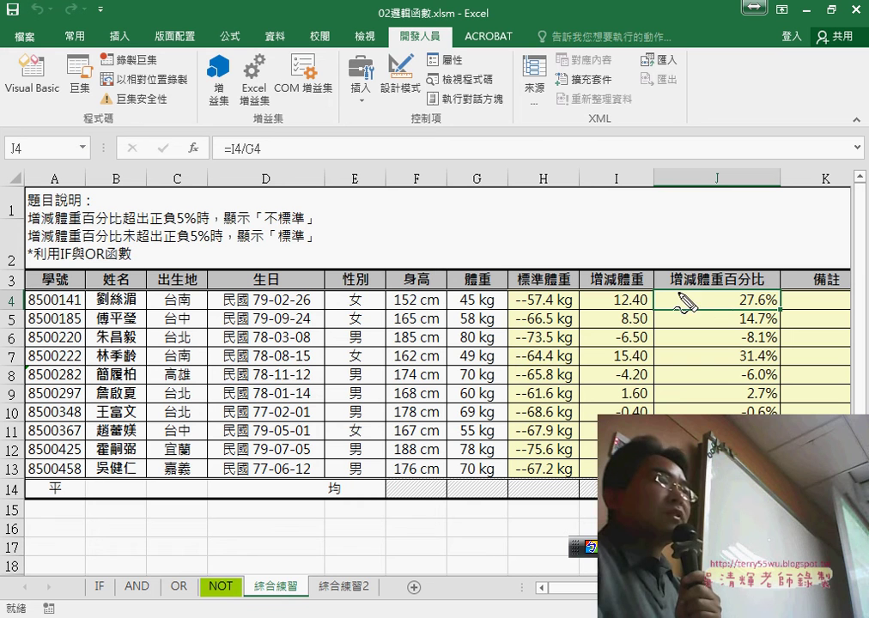
drag(661, 273, 698, 301)
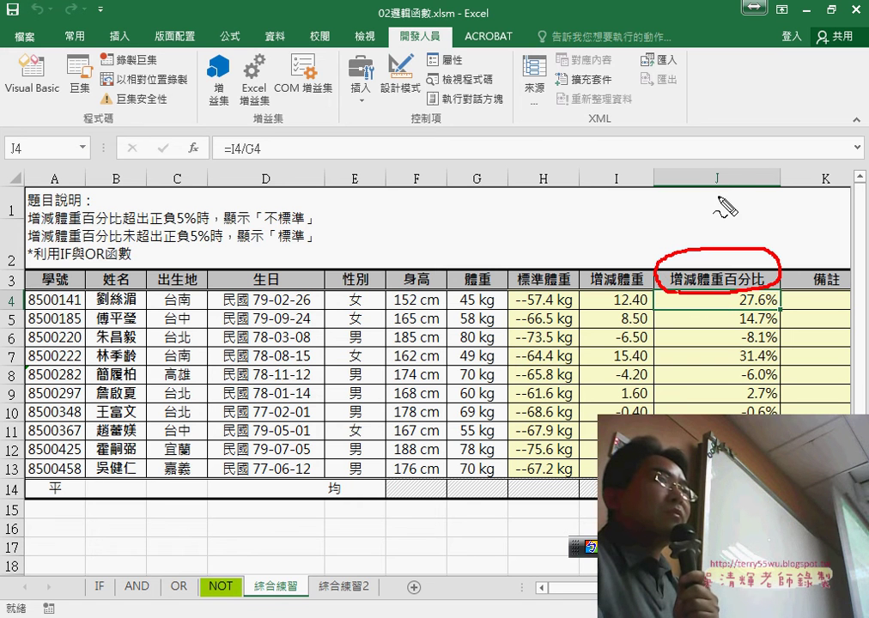
drag(718, 157, 720, 184)
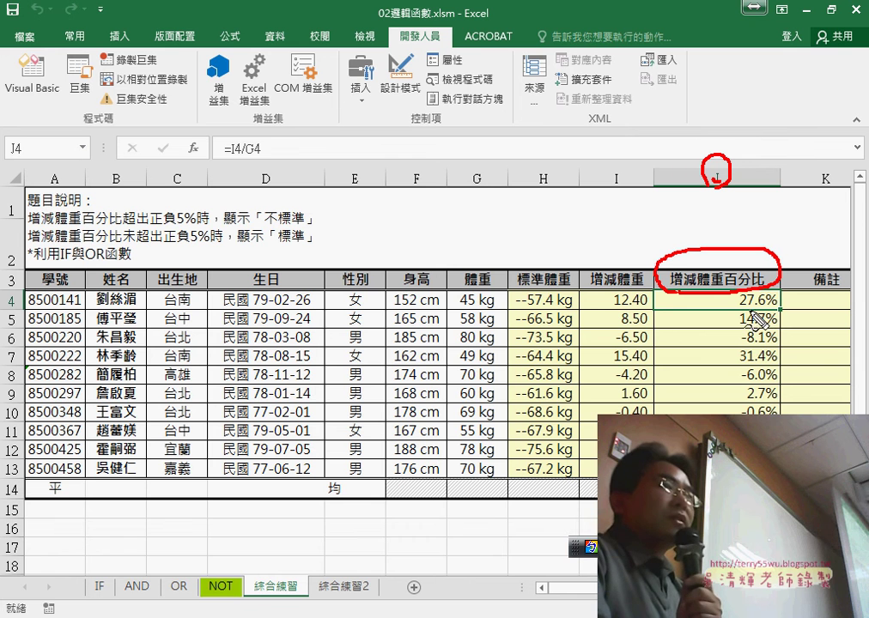
drag(747, 307, 767, 308)
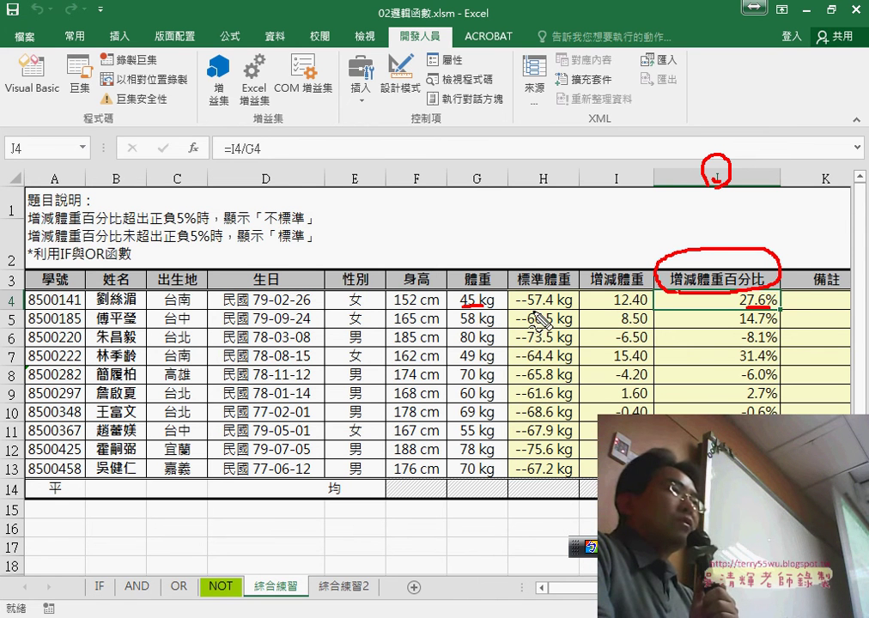
drag(529, 313, 553, 309)
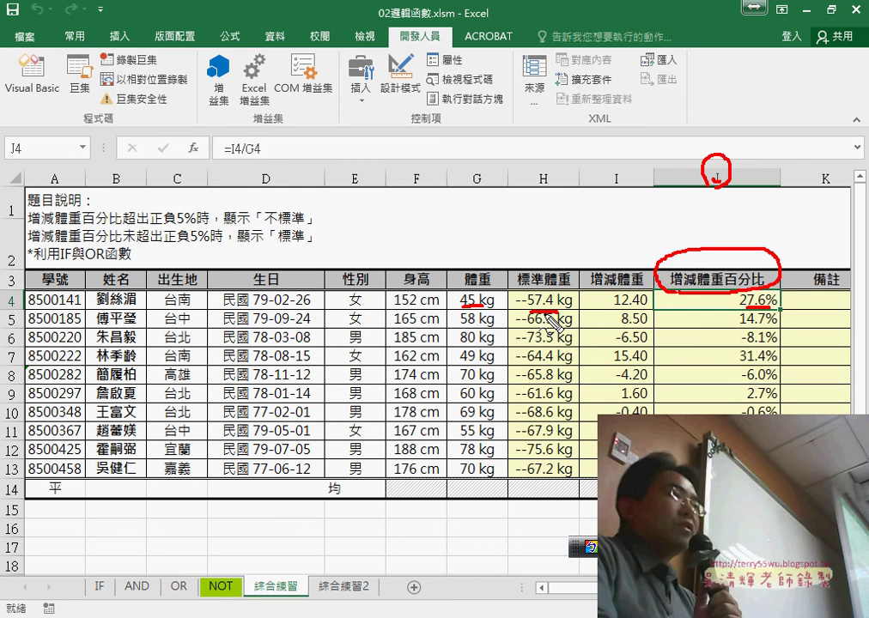
drag(744, 294, 769, 293)
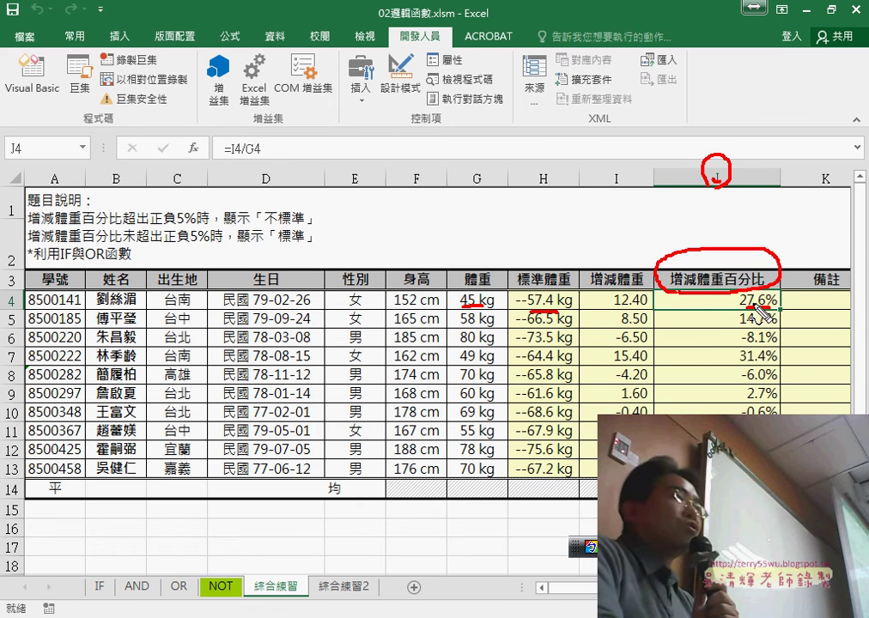
drag(746, 326, 769, 325)
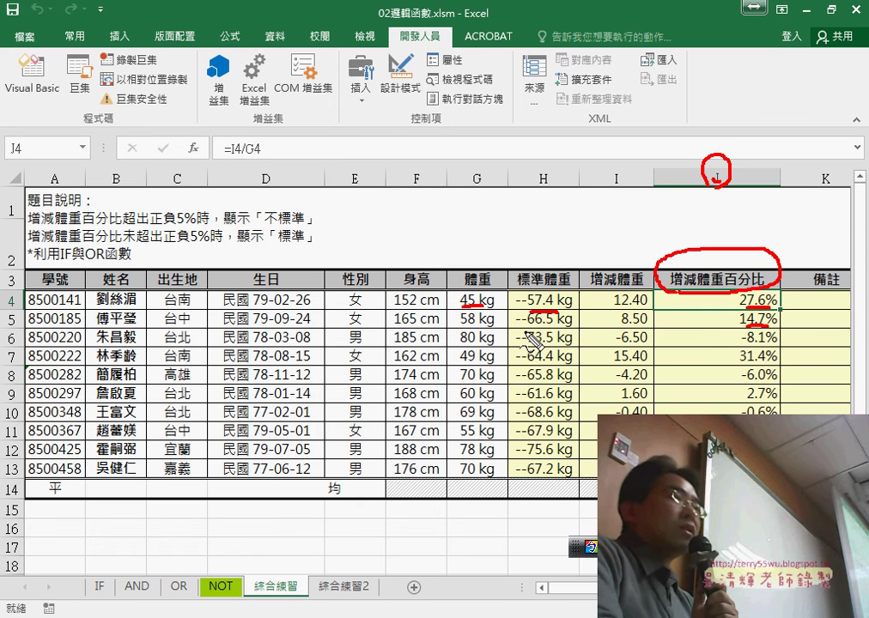
drag(563, 329, 531, 328)
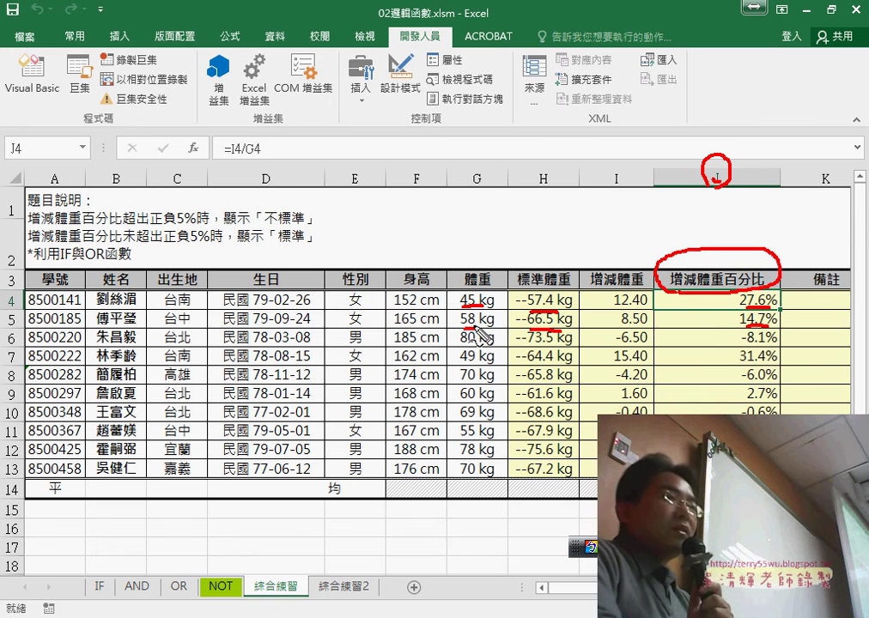
drag(749, 346, 778, 346)
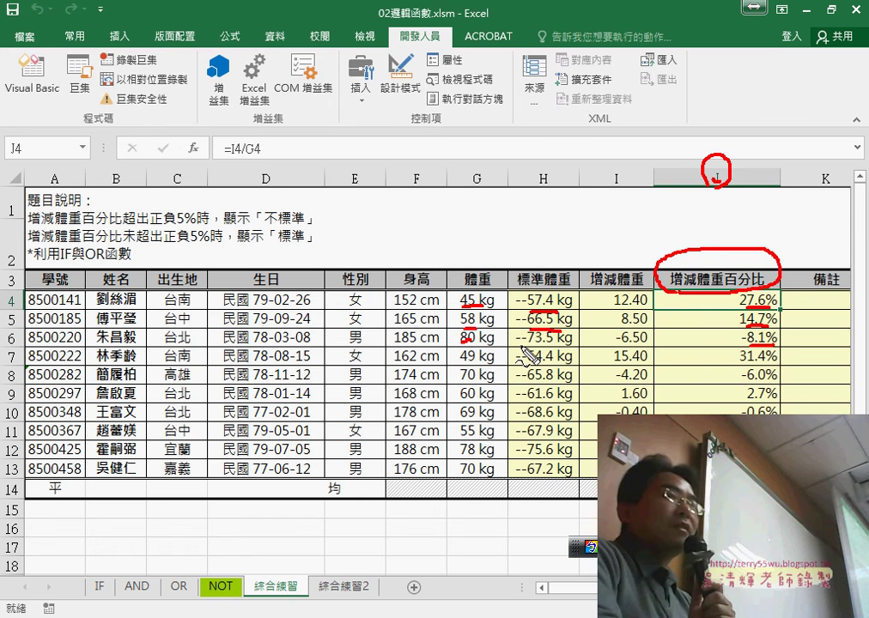
drag(527, 347, 571, 347)
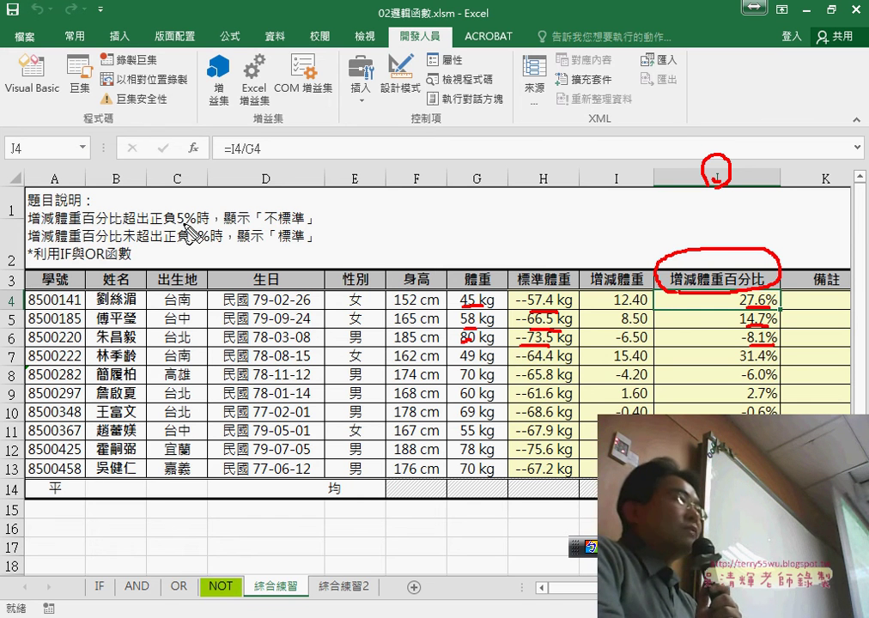
drag(157, 228, 179, 227)
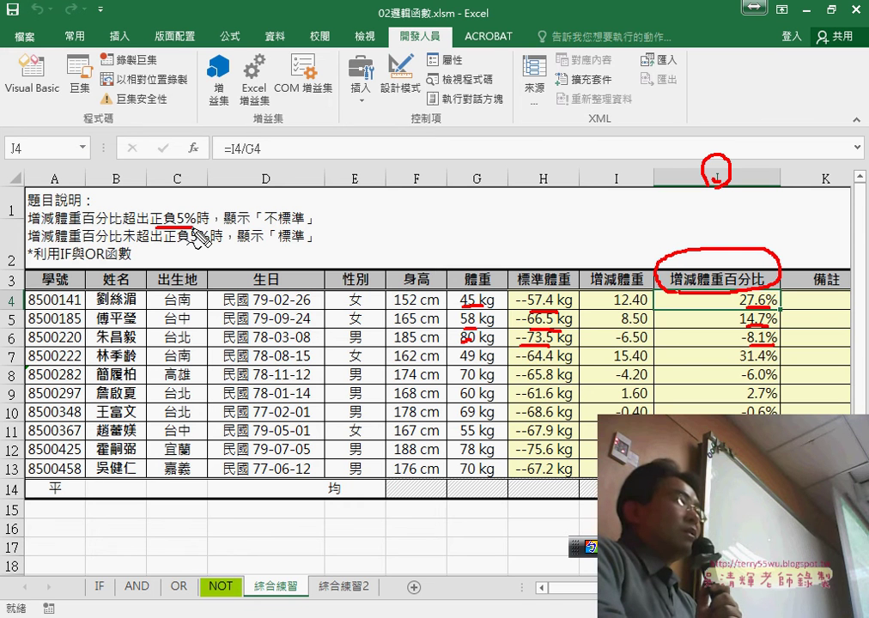
drag(177, 245, 203, 246)
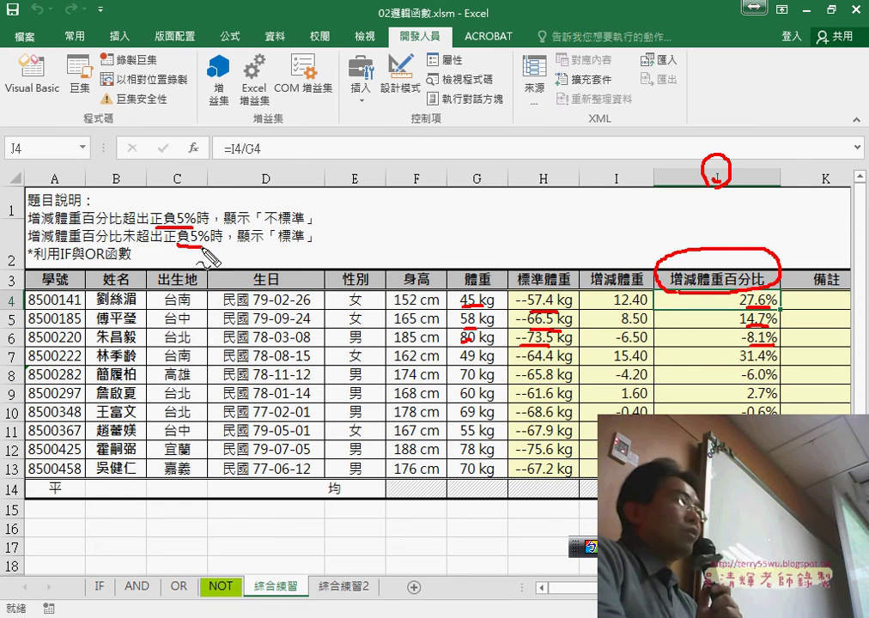
mouse_move(286, 246)
mouse_down()
mouse_move(299, 246)
mouse_move(303, 226)
mouse_up()
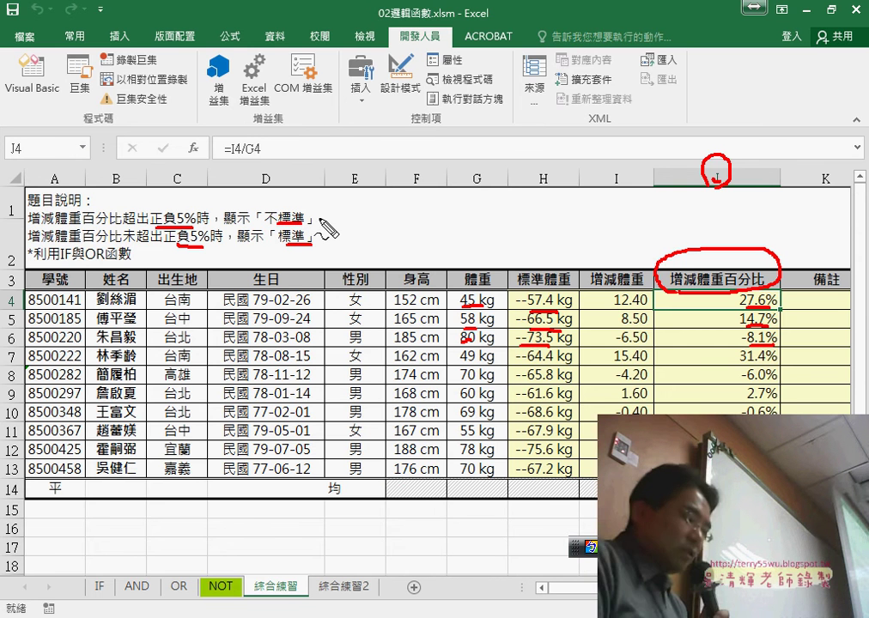
key(Escape)
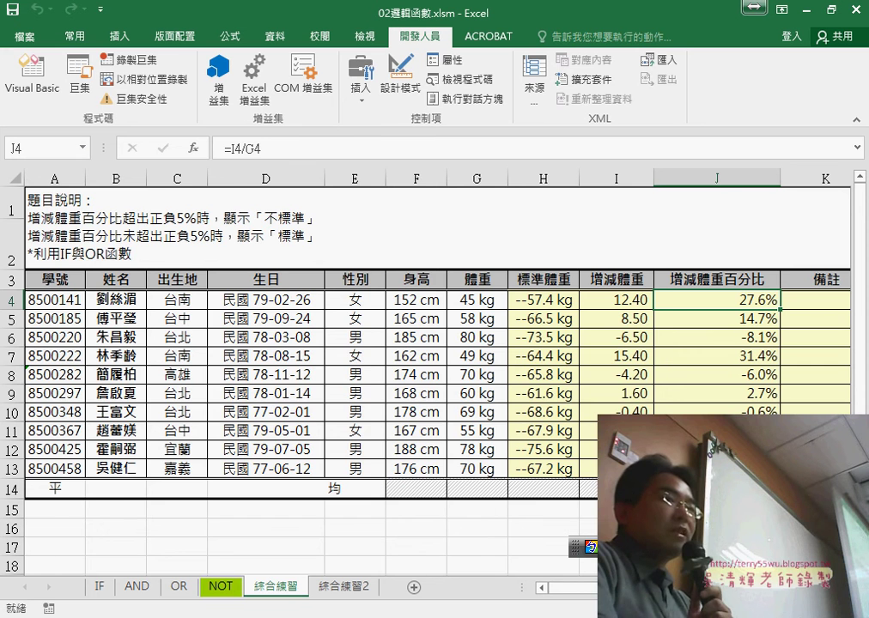
scroll(429, 378, right, 2)
click(706, 299)
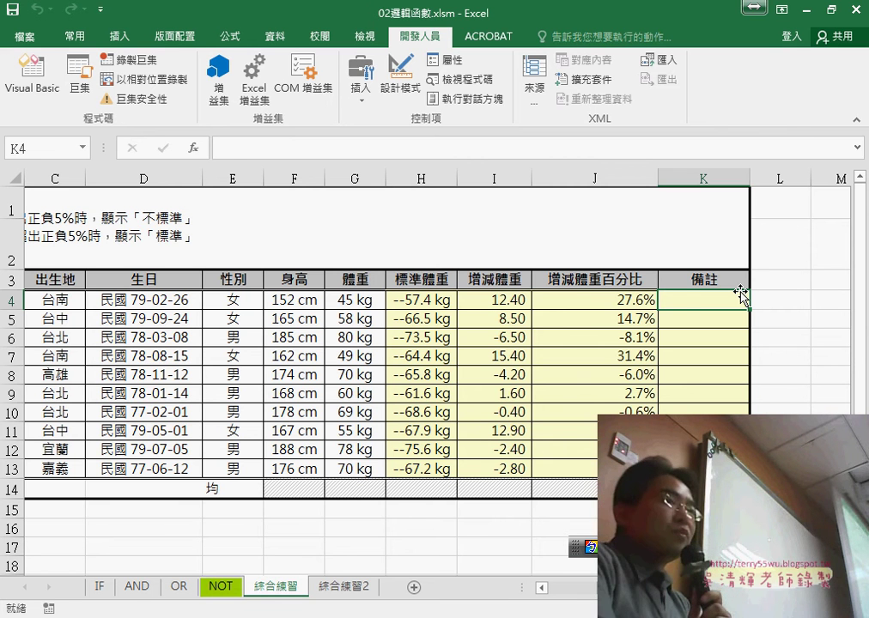
click(646, 301)
click(644, 319)
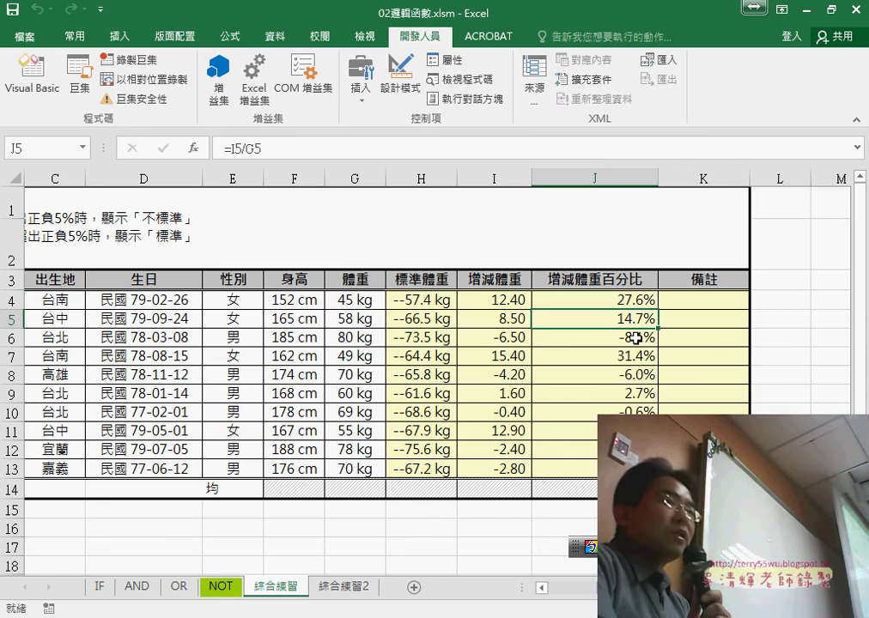
click(639, 339)
click(641, 357)
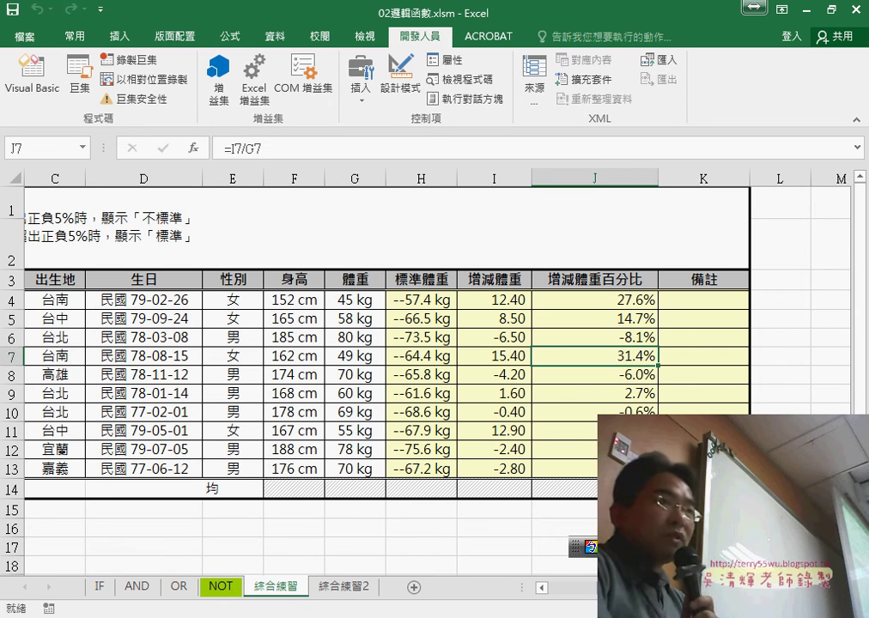
drag(646, 398, 654, 412)
click(668, 393)
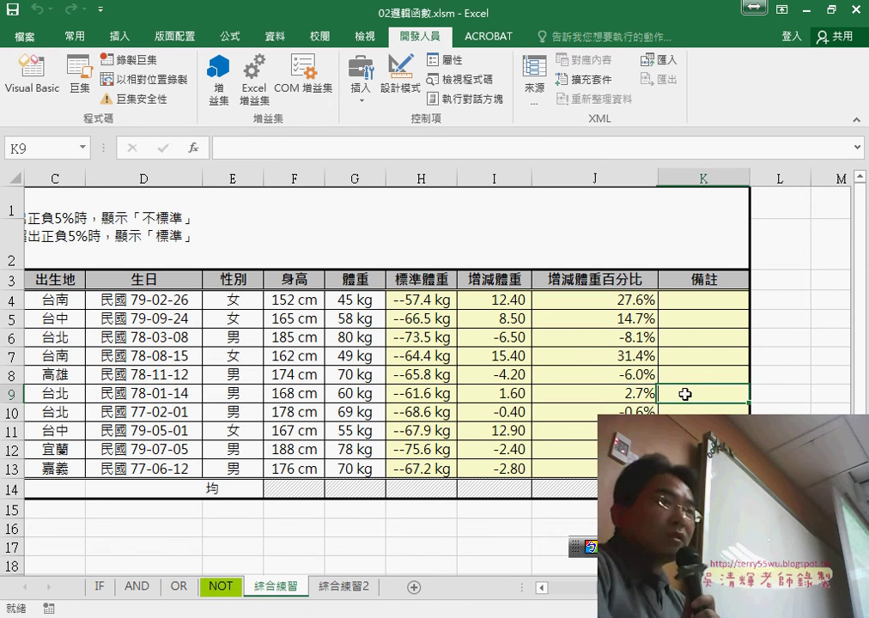
click(680, 412)
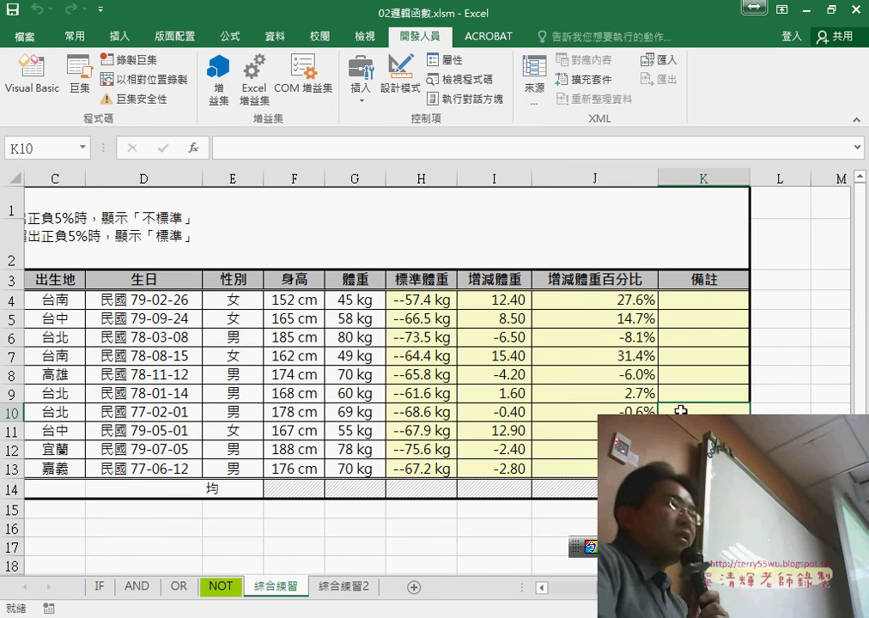
scroll(120, 286, left, 2)
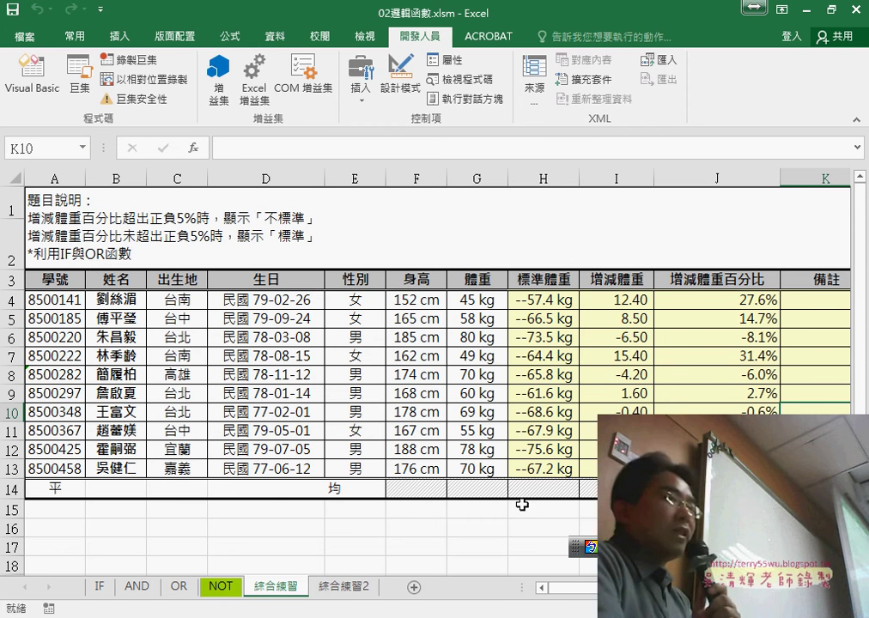
scroll(343, 343, right, 1)
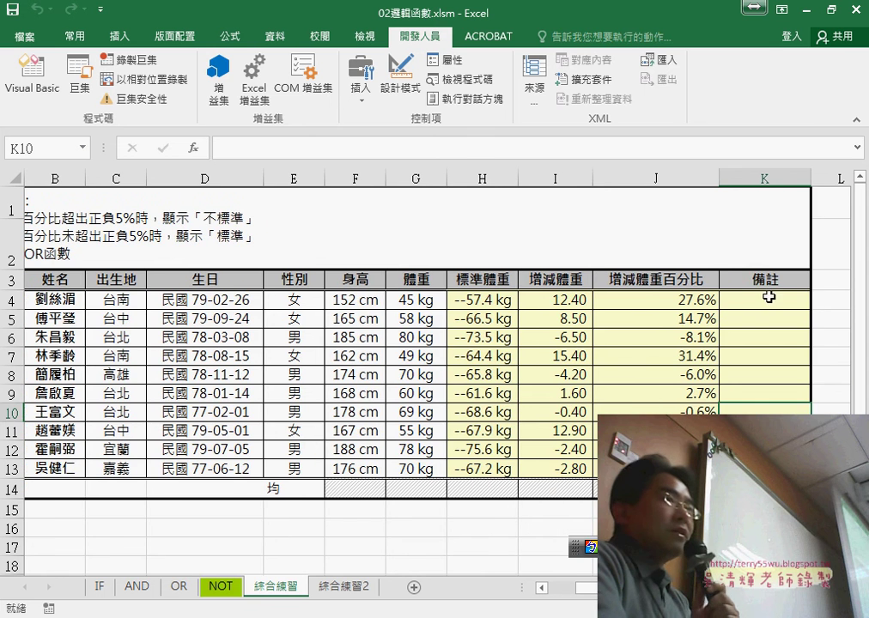
click(769, 299)
scroll(658, 347, right, 2)
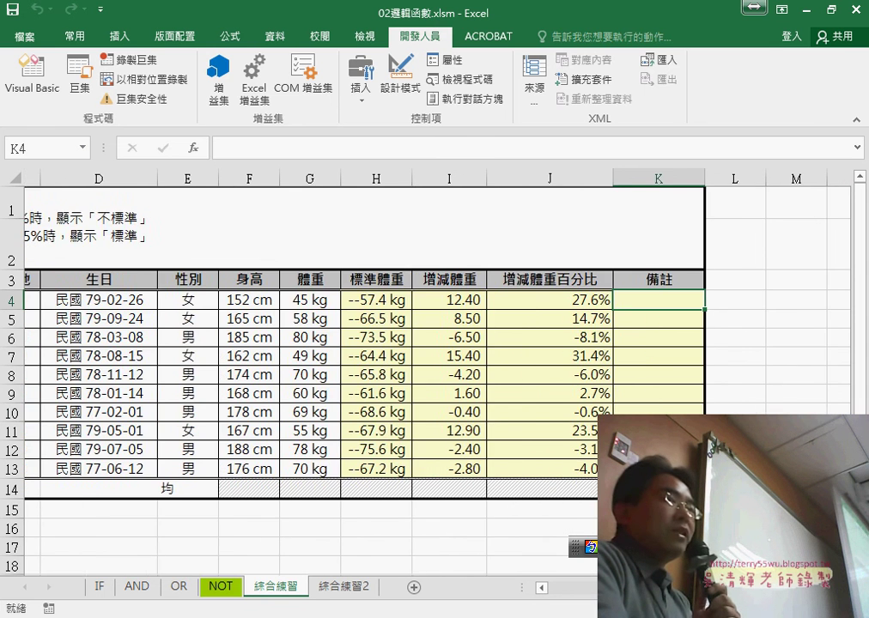
scroll(657, 347, right, 1)
click(592, 283)
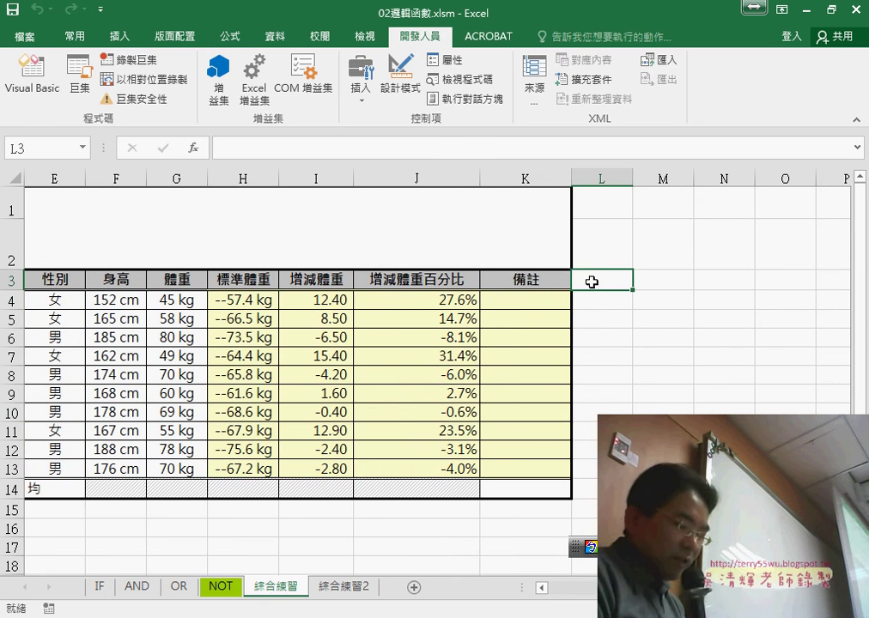
Step: Enter the heading VBA in L3 and select the empty cells L4:L13
text(VB)
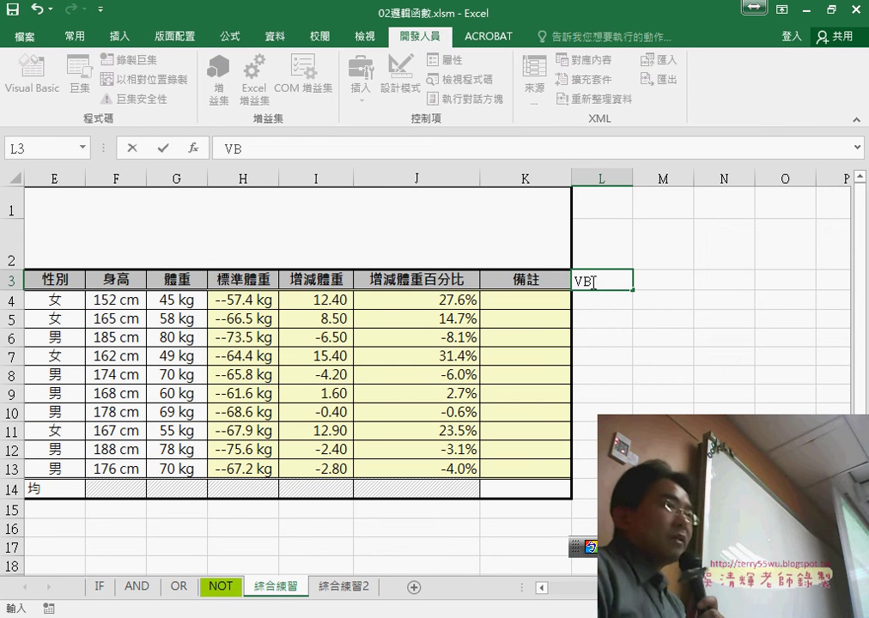
text(A)
click(630, 337)
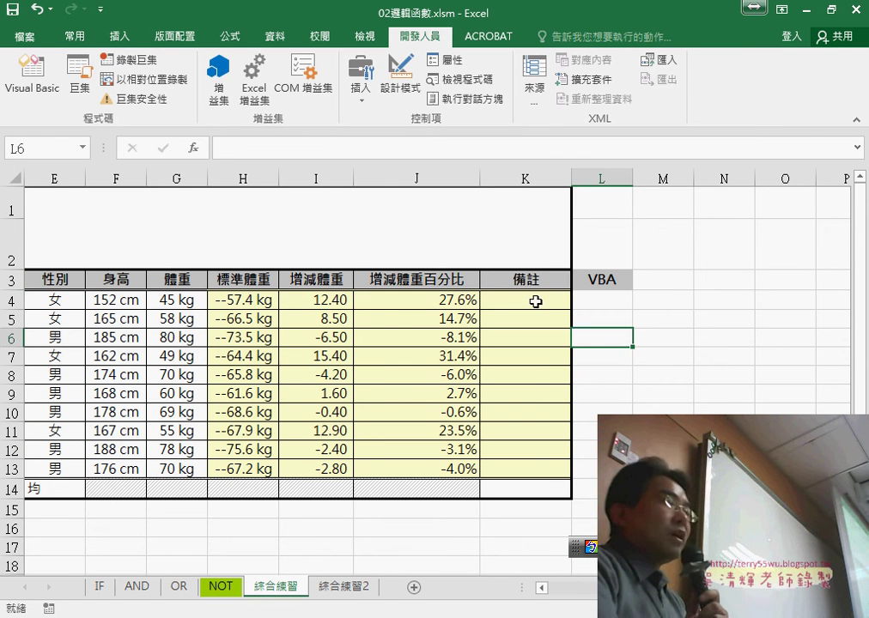
click(652, 303)
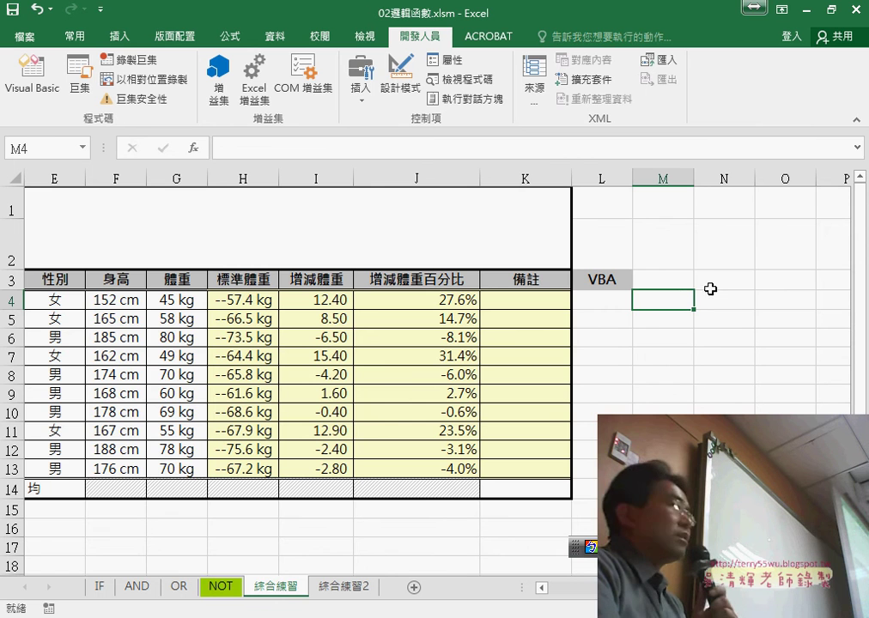
drag(611, 298, 595, 475)
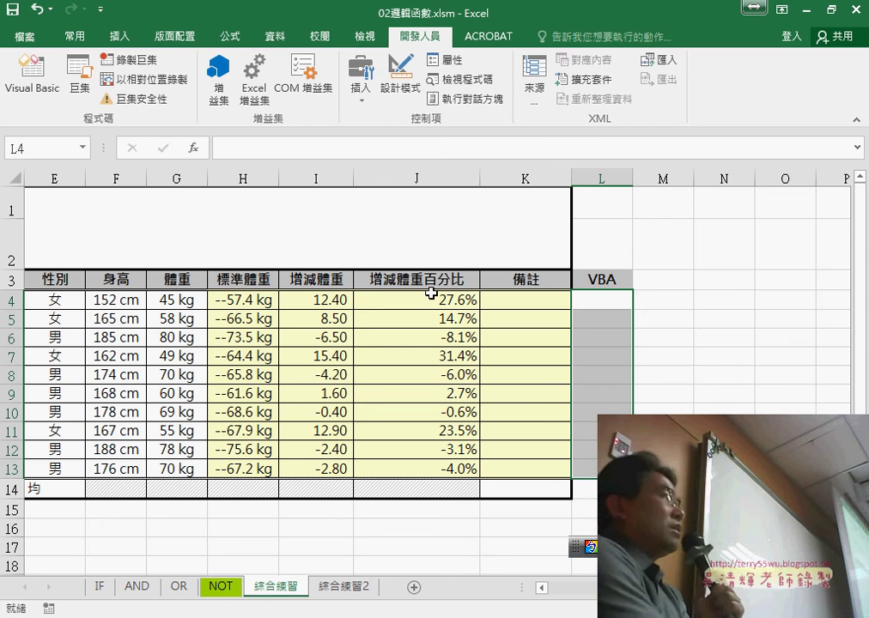
Step: Reduce the selection to cell L4
click(608, 300)
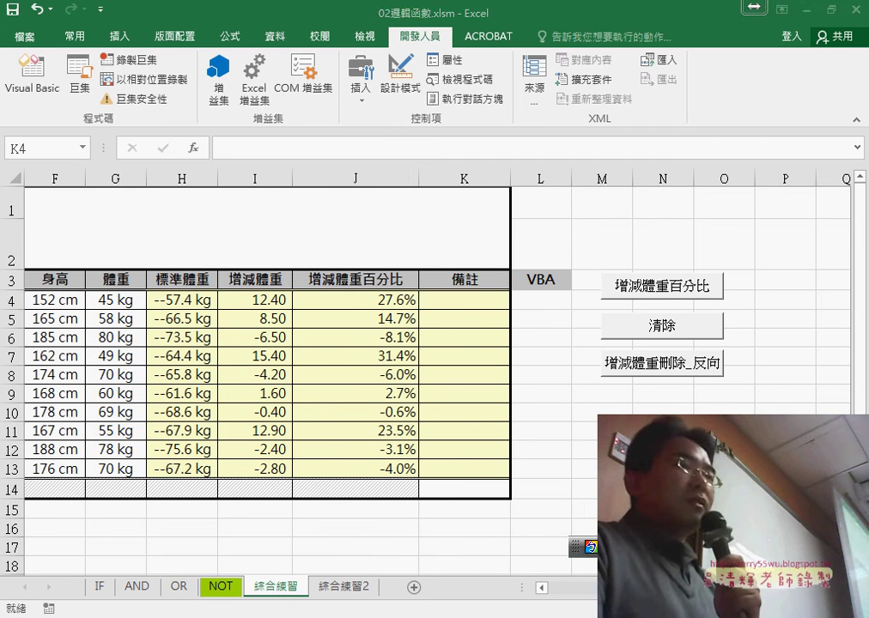
Step: Insert an IF function from the 邏輯 category into K4 and move its arguments box aside
drag(584, 595, 561, 595)
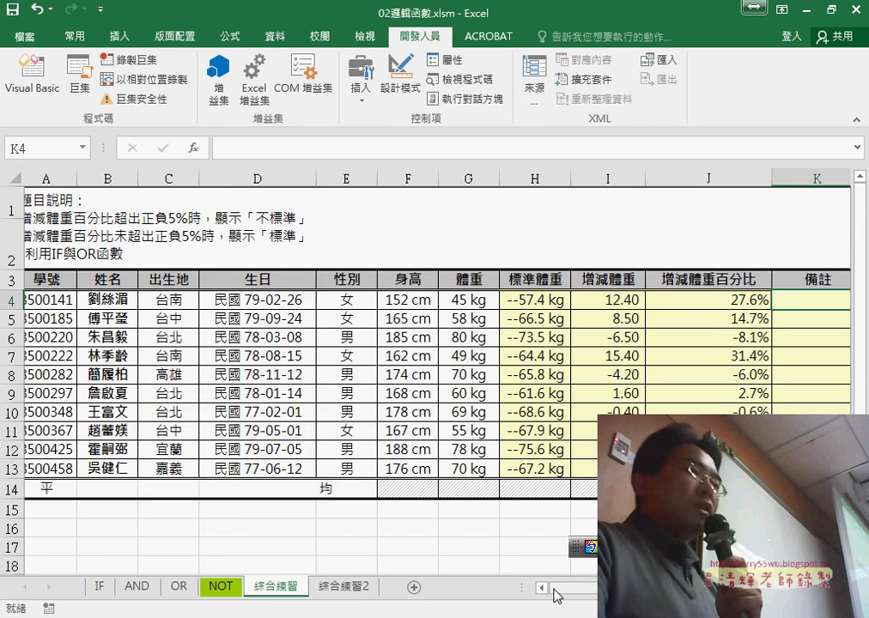
click(732, 303)
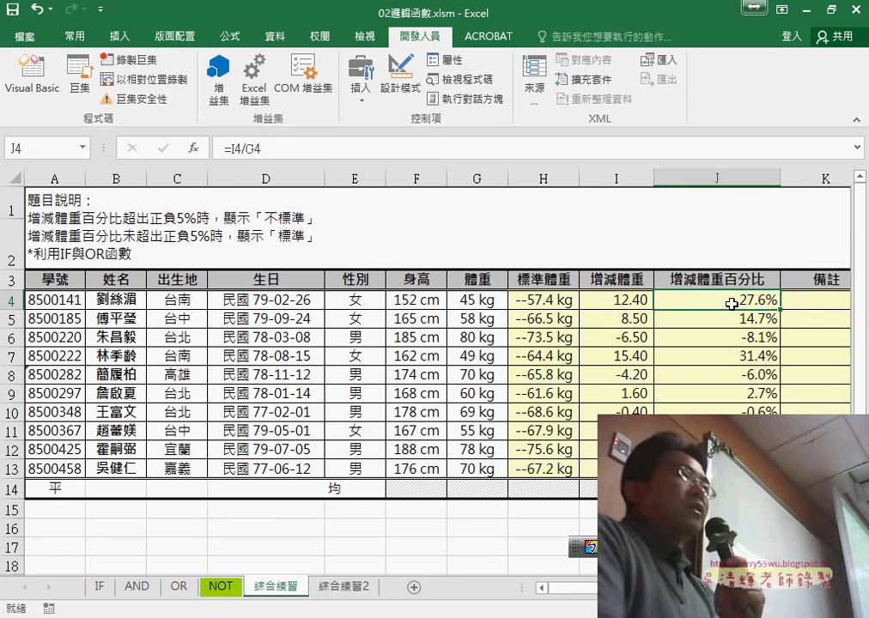
click(822, 298)
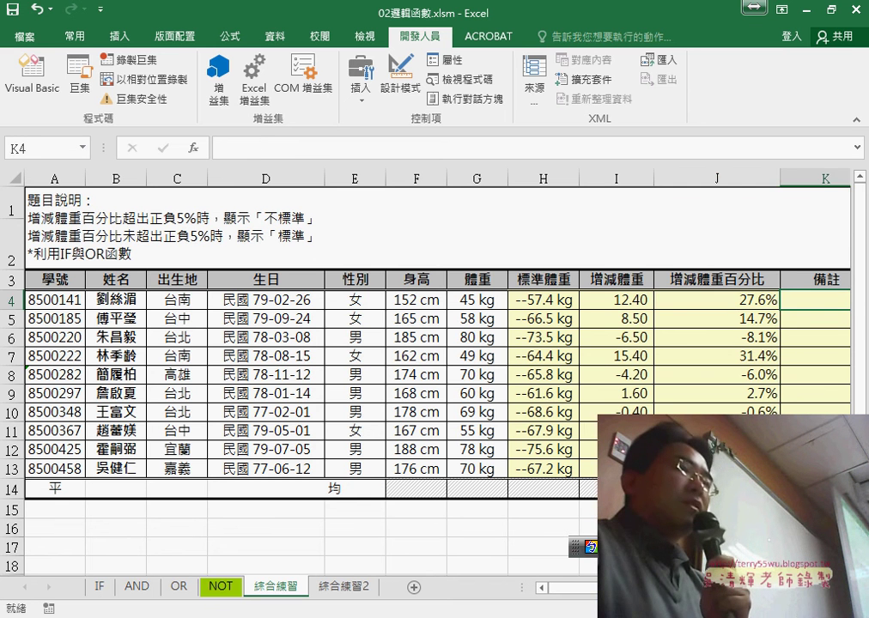
scroll(584, 323, right, 4)
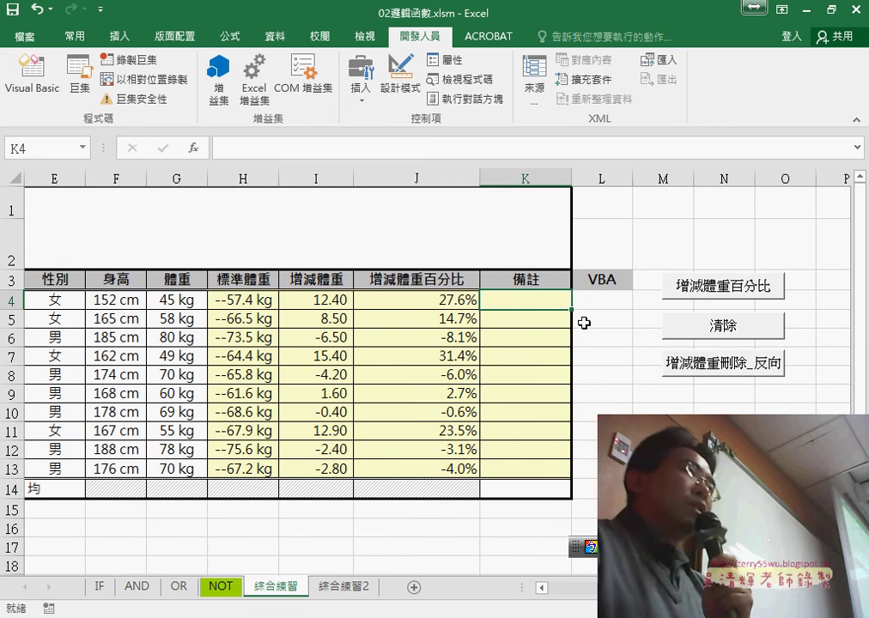
click(222, 149)
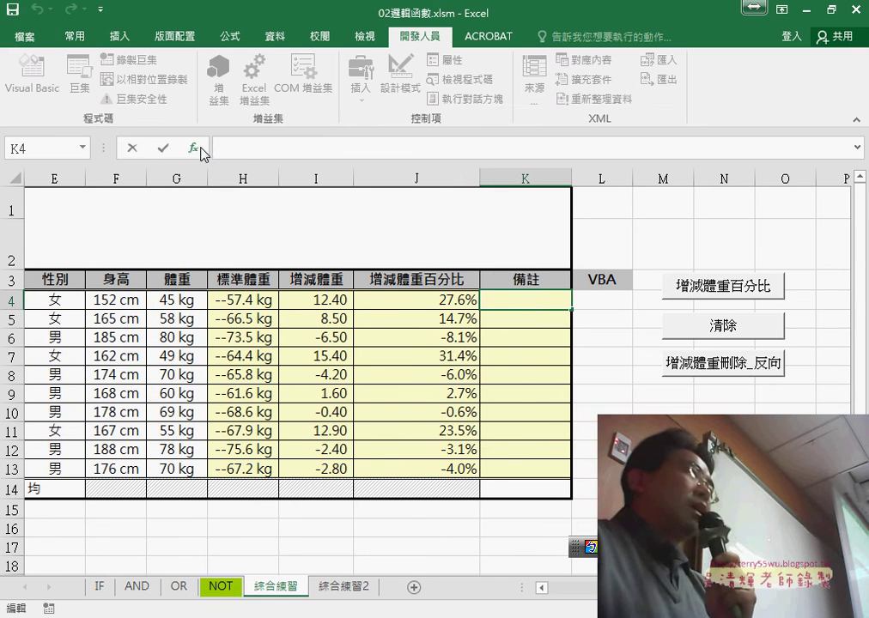
click(199, 149)
click(655, 215)
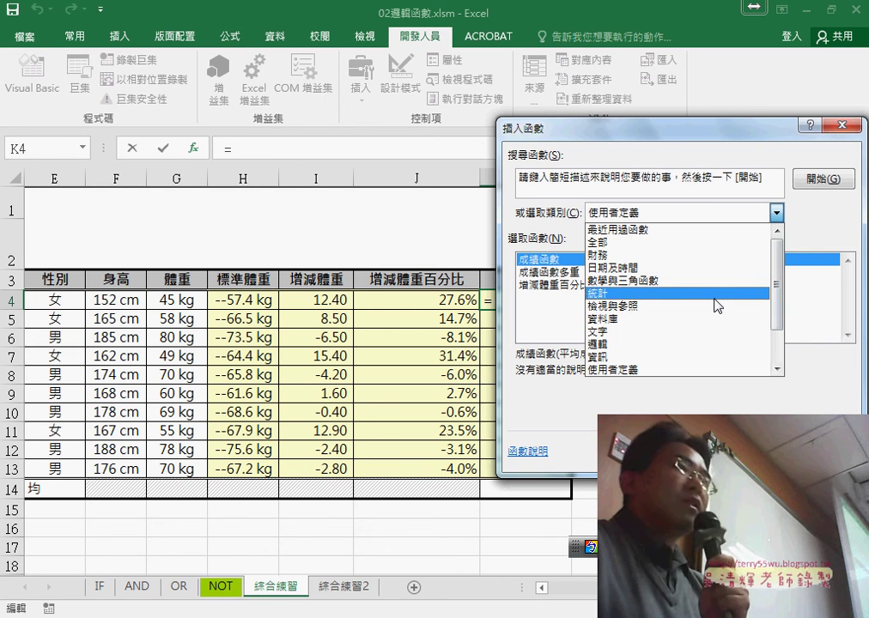
click(709, 343)
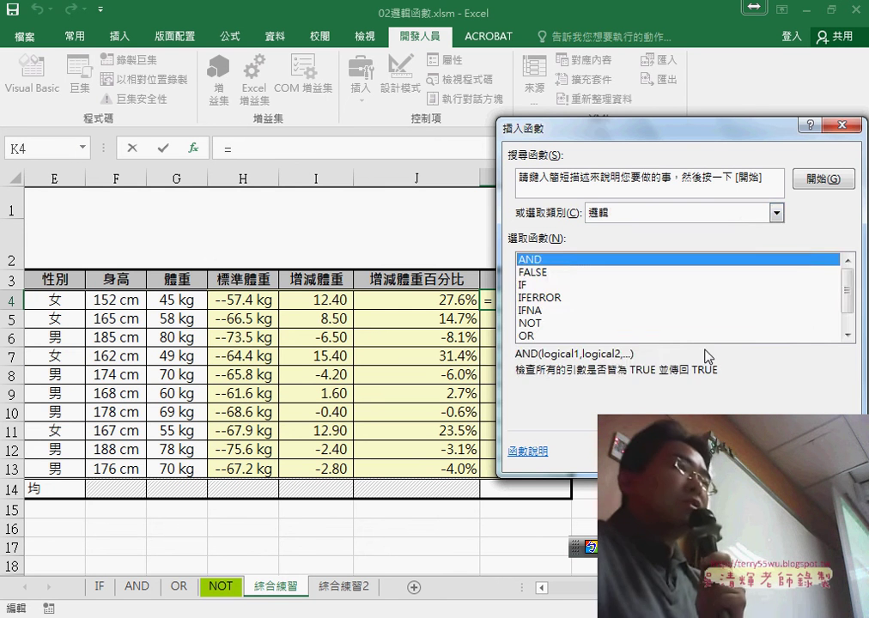
double_click(553, 284)
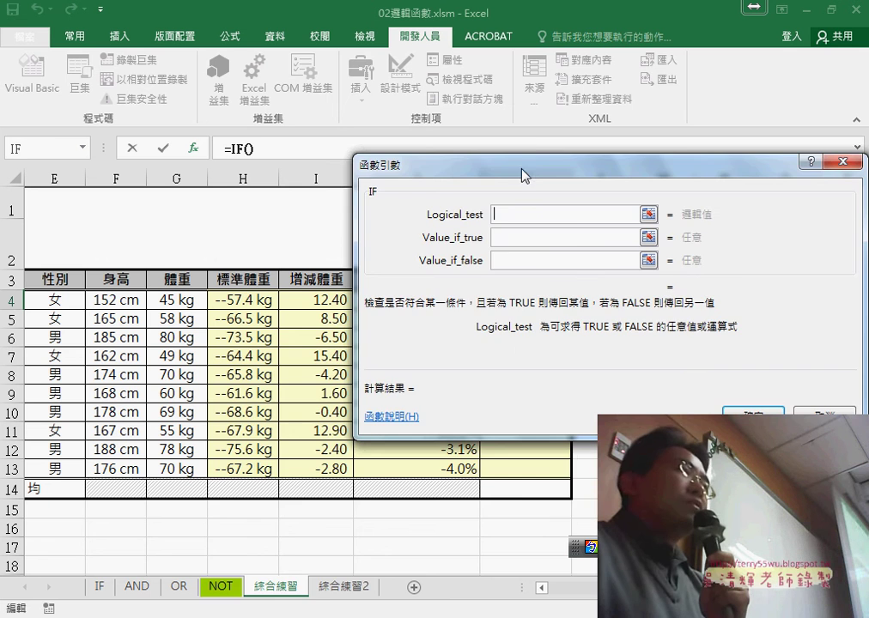
drag(524, 175, 382, 377)
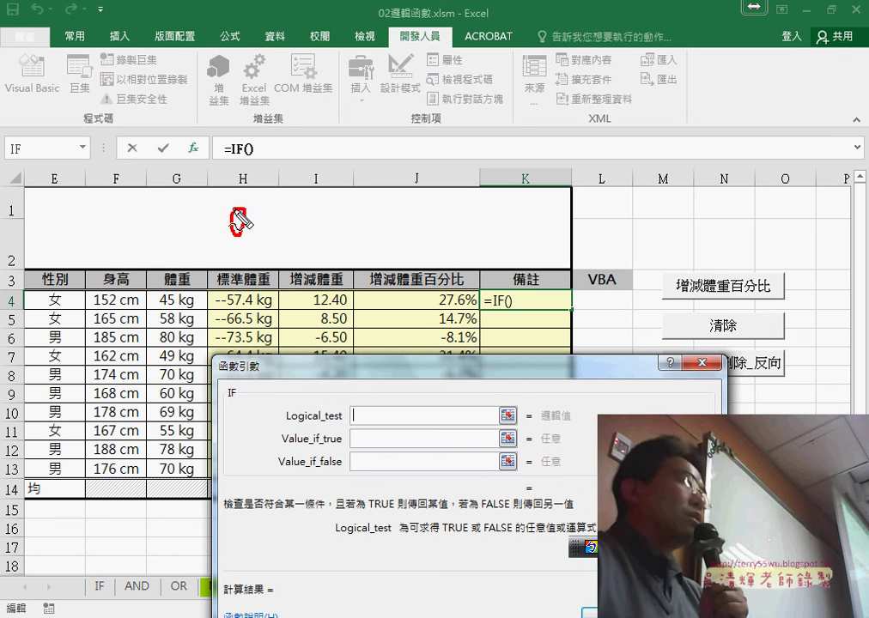
Step: Sketch the ±5% OR condition on screen, then clear it and type or( into Logical_test
drag(249, 214, 264, 219)
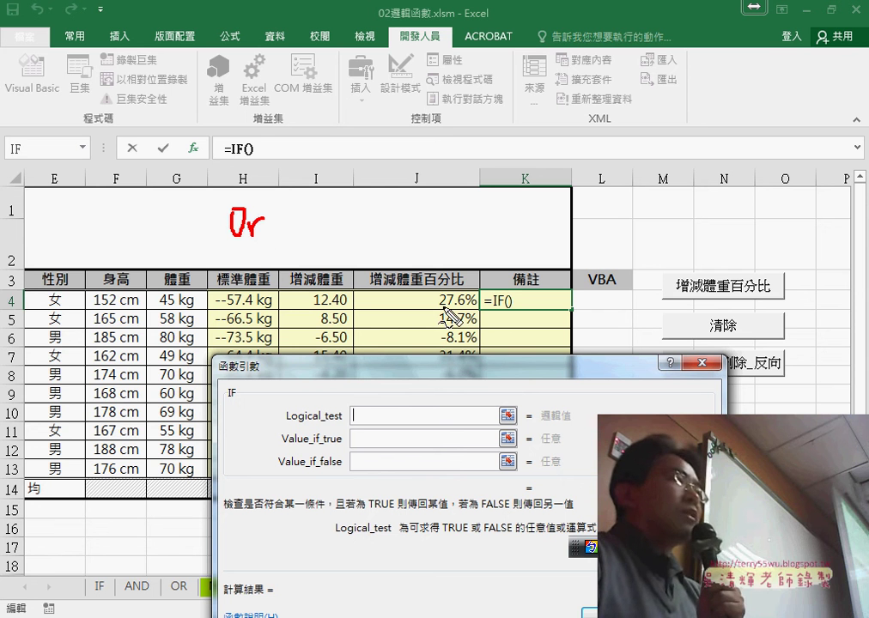
drag(426, 330, 442, 330)
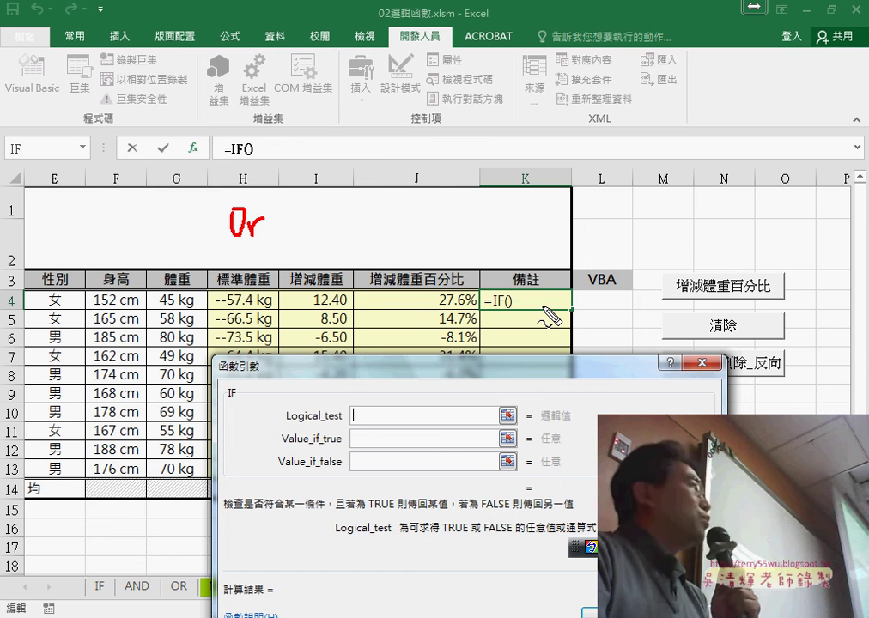
mouse_move(373, 187)
mouse_down()
mouse_move(412, 187)
mouse_move(397, 137)
mouse_move(408, 140)
mouse_move(428, 167)
mouse_move(446, 133)
mouse_up()
mouse_move(470, 144)
mouse_down()
mouse_move(464, 169)
mouse_move(456, 156)
mouse_move(473, 167)
mouse_up()
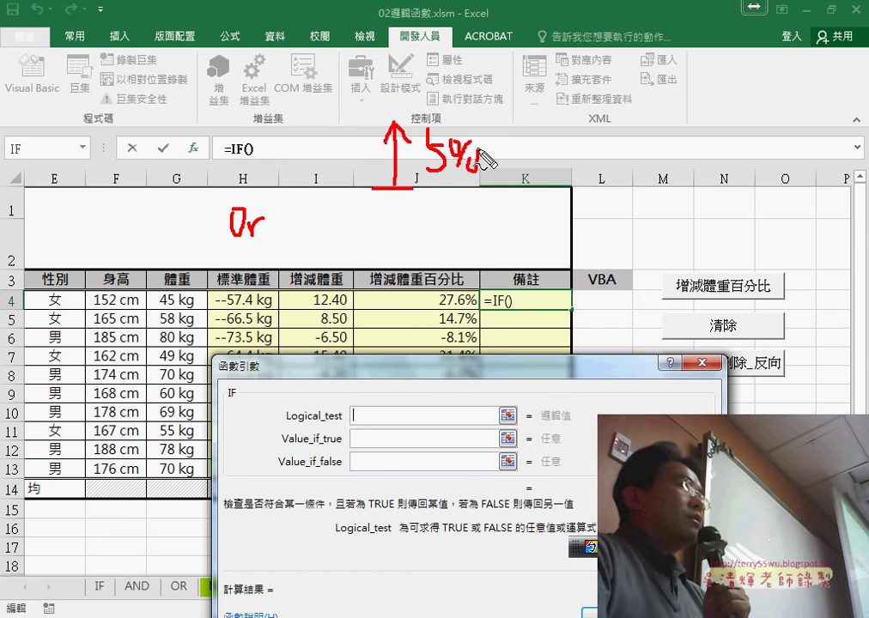
mouse_move(374, 241)
mouse_down()
mouse_move(397, 240)
mouse_move(392, 300)
mouse_move(440, 255)
mouse_move(468, 267)
mouse_move(473, 242)
mouse_move(477, 270)
mouse_move(478, 251)
mouse_move(492, 267)
mouse_up()
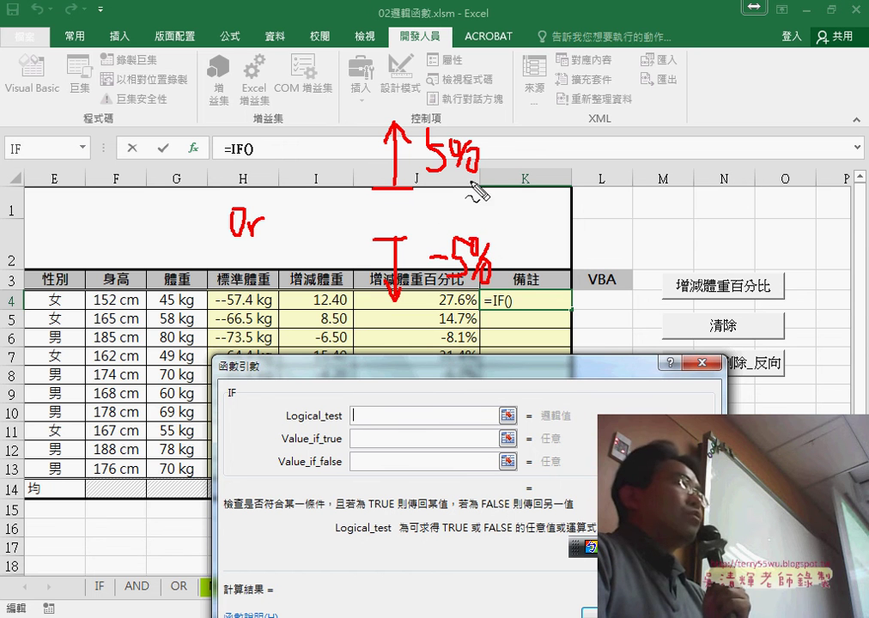
mouse_move(402, 228)
mouse_down()
mouse_move(388, 210)
mouse_move(400, 230)
mouse_up()
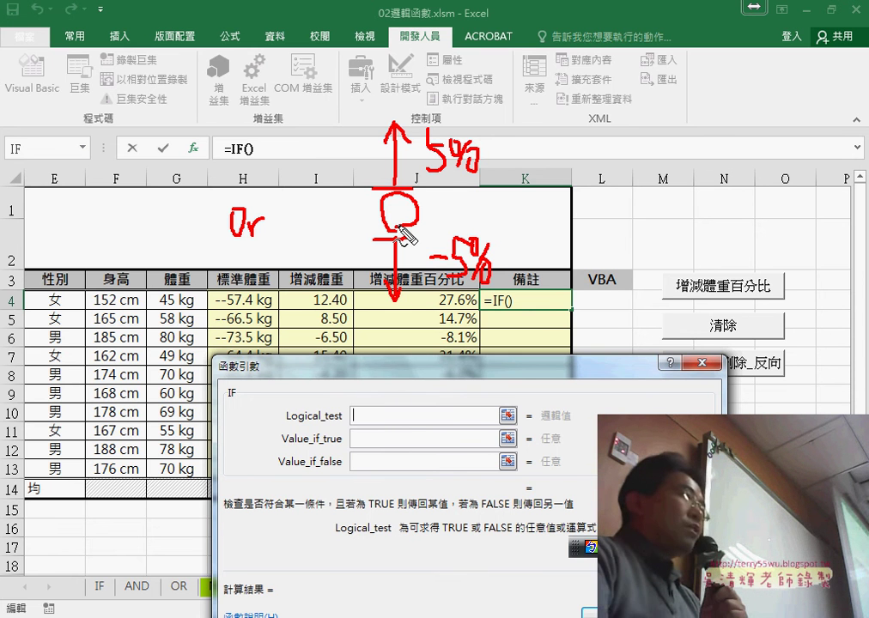
mouse_move(232, 248)
mouse_down()
mouse_move(258, 249)
mouse_move(244, 300)
mouse_move(339, 397)
mouse_up()
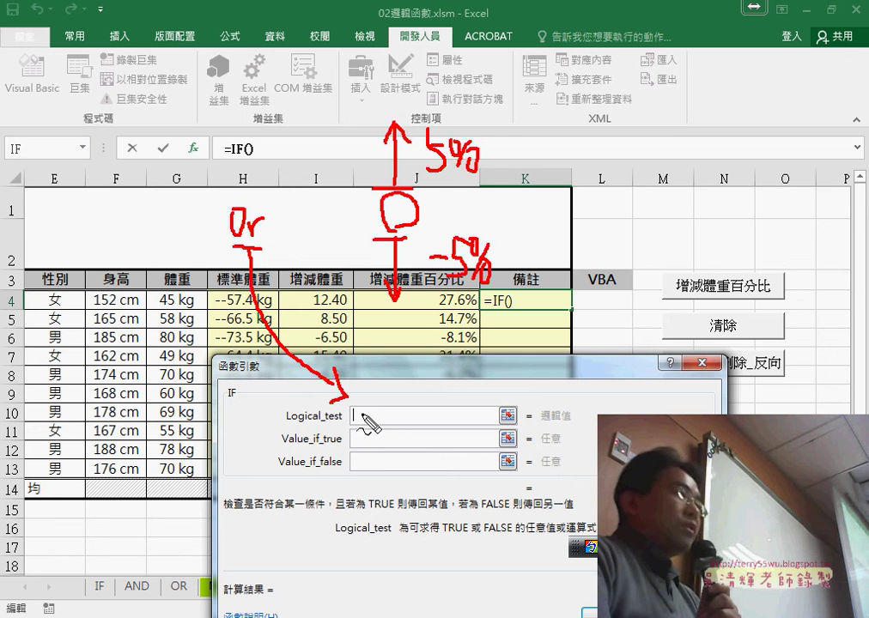
key(Escape)
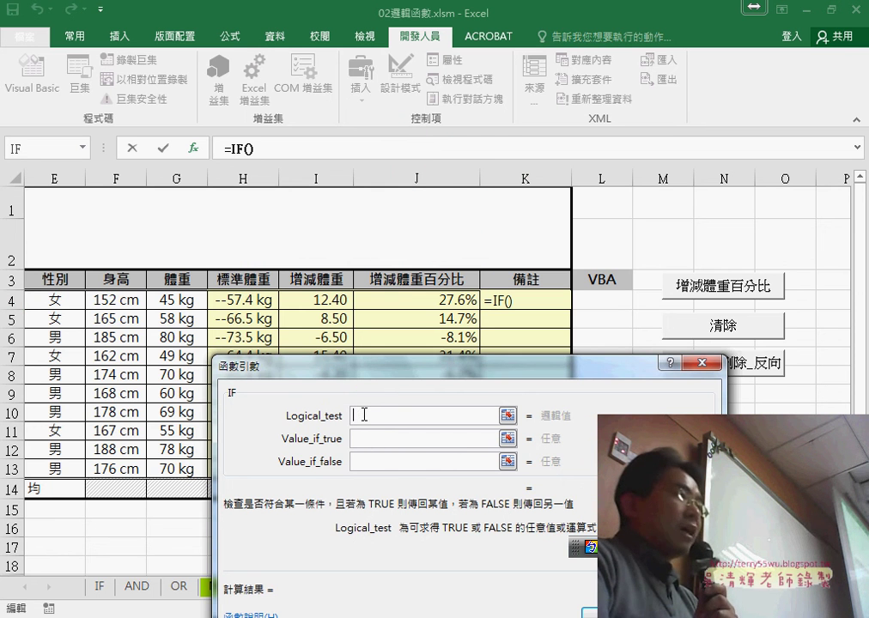
text(o)
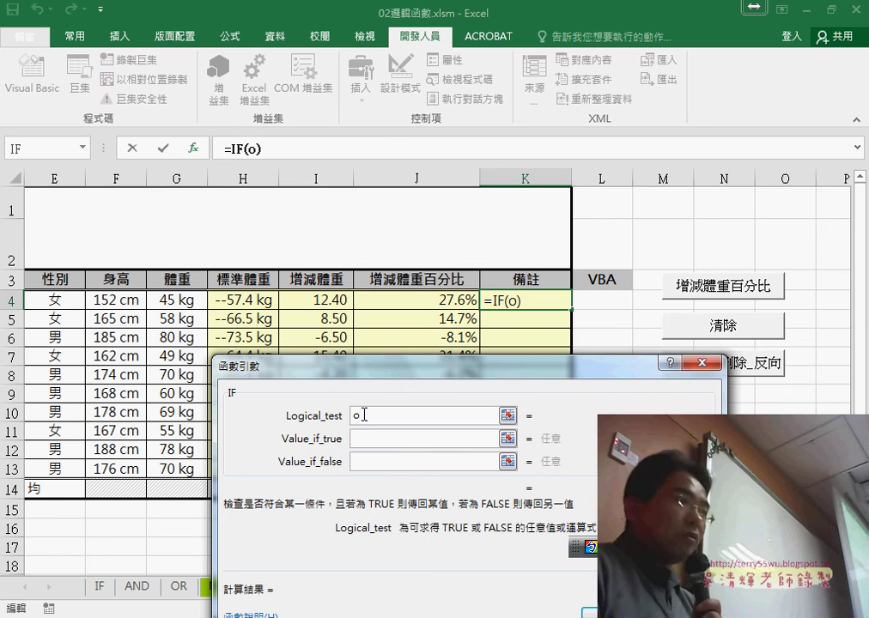
text(r)
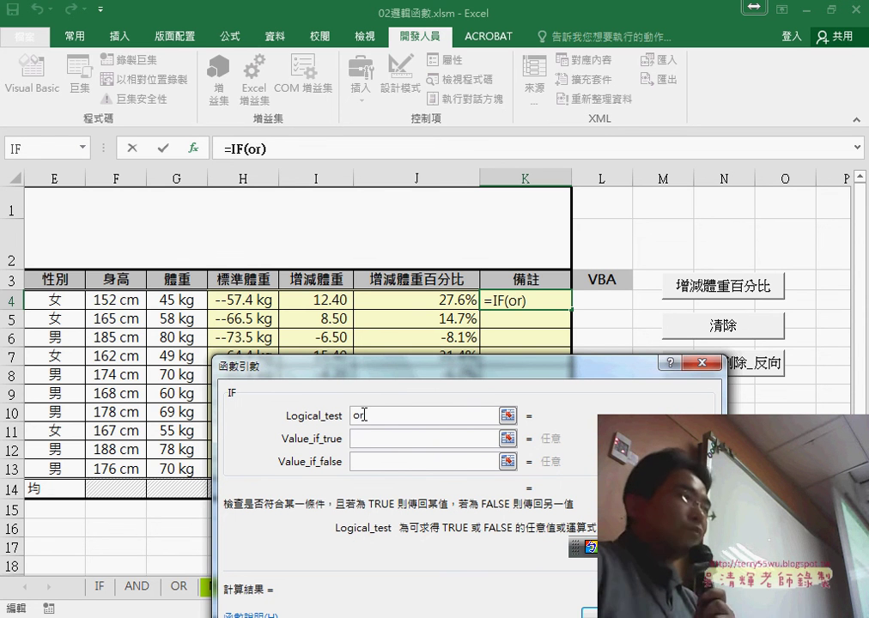
text(()
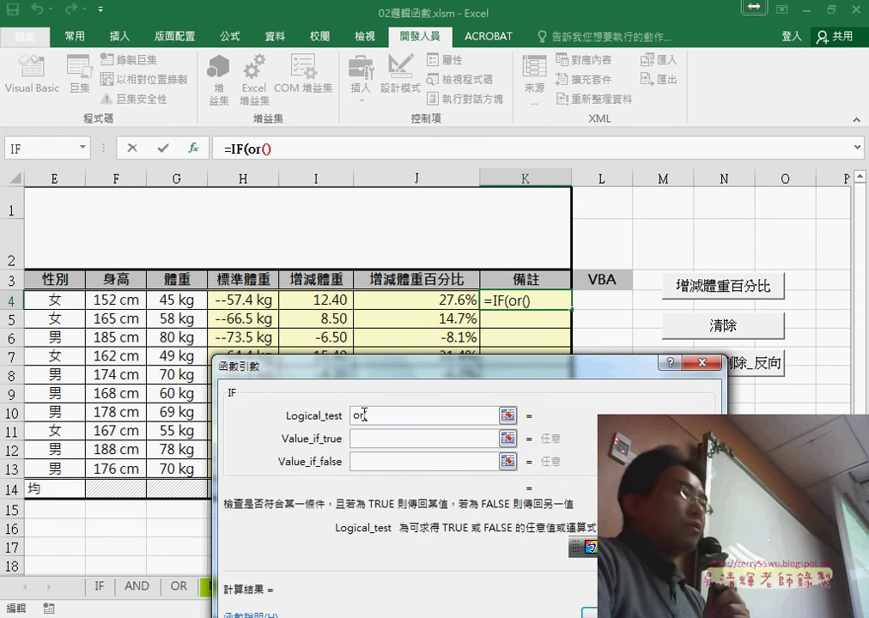
Step: Enter the condition or(J4>5%,J4<-5%) in the IF Logical_test box
click(463, 301)
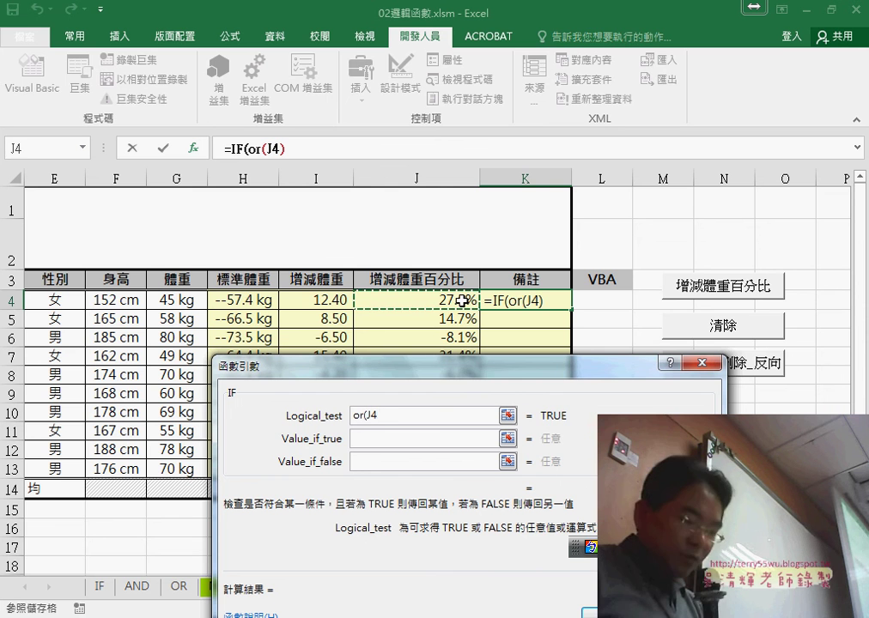
text(>)
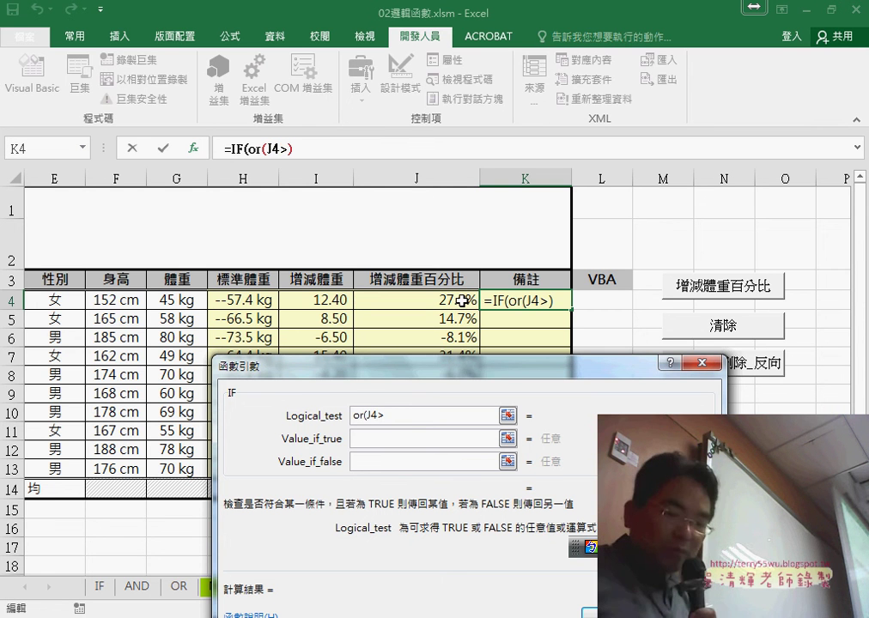
text(5%)
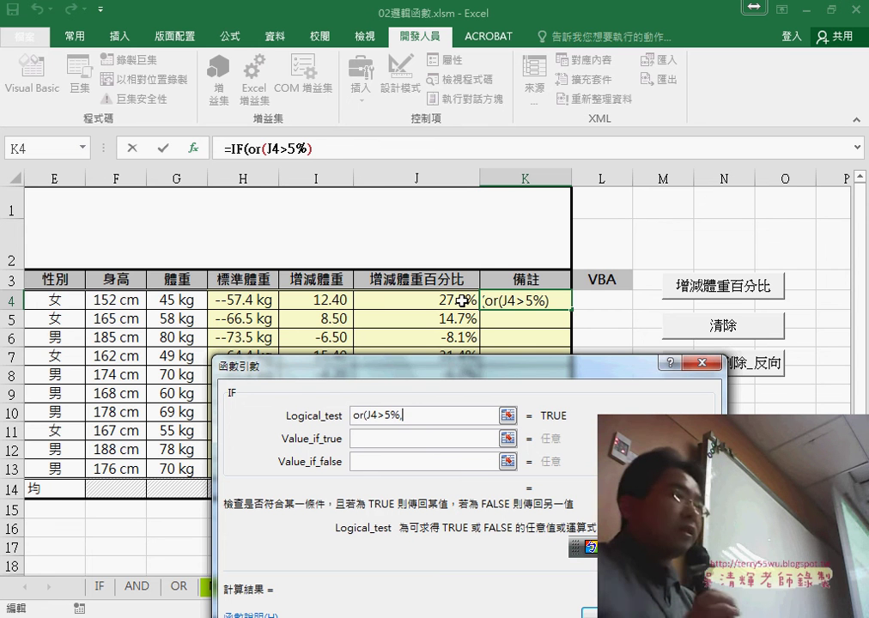
text(,)
click(463, 301)
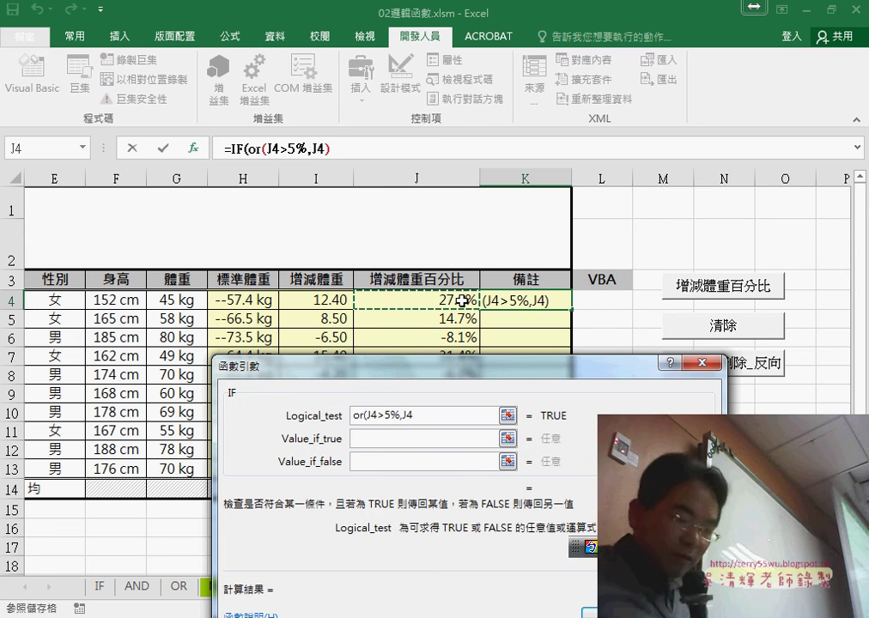
text(<-5)
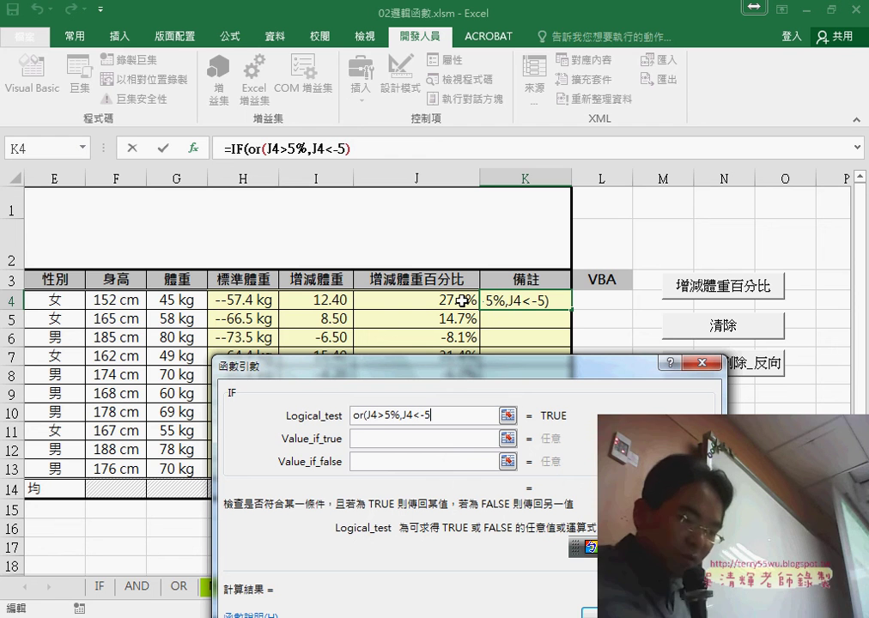
text(%)
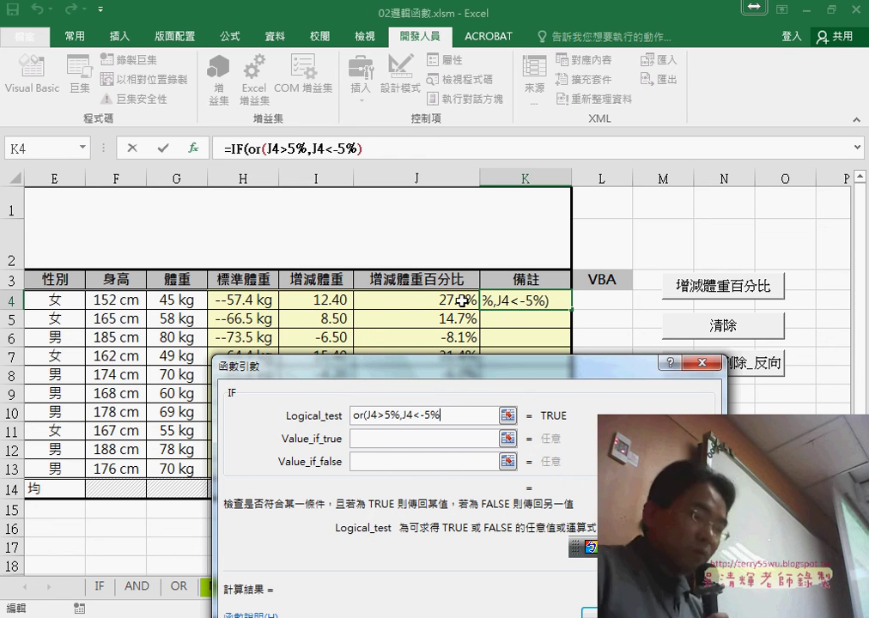
text())
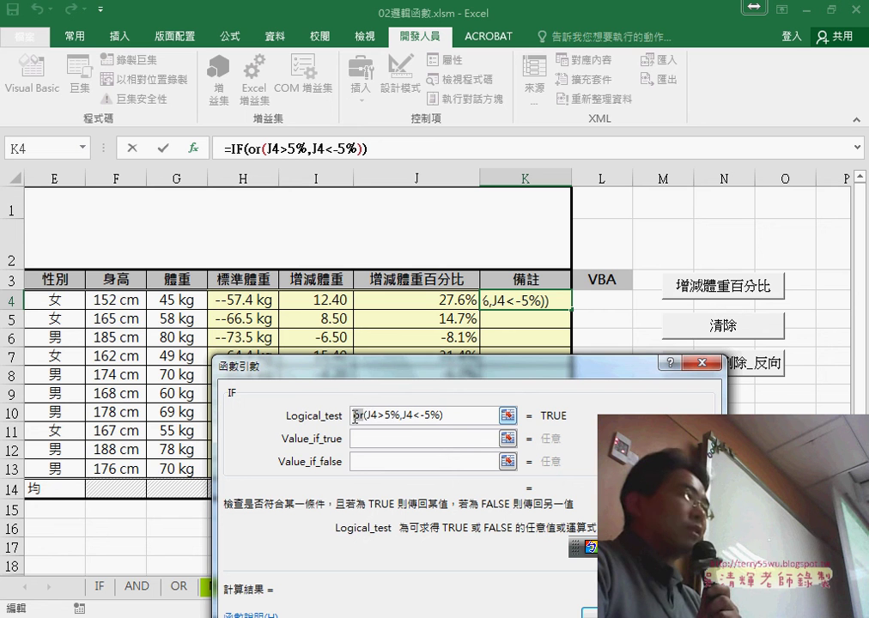
Step: Enter 不標準 as the IF result when the condition is true
click(406, 439)
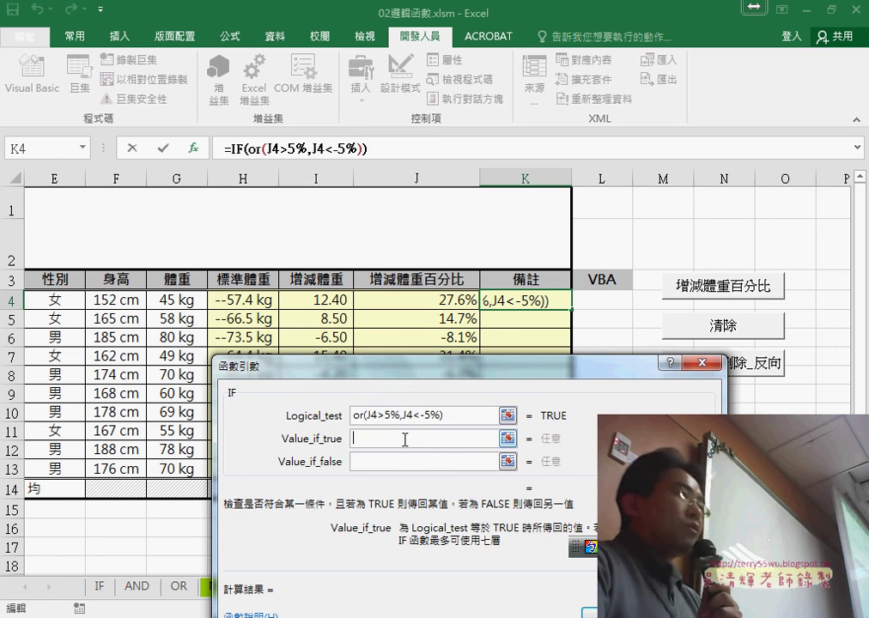
click(384, 418)
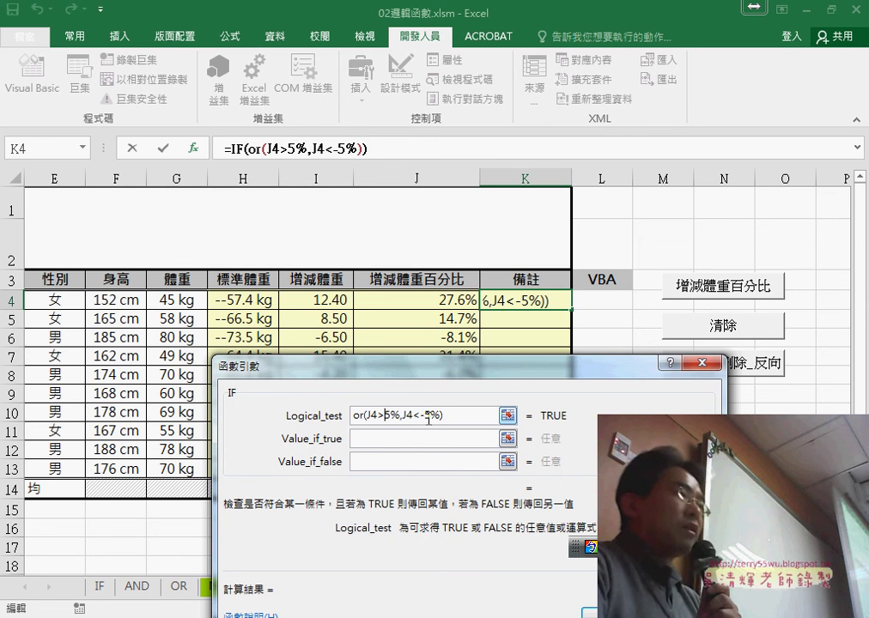
click(425, 438)
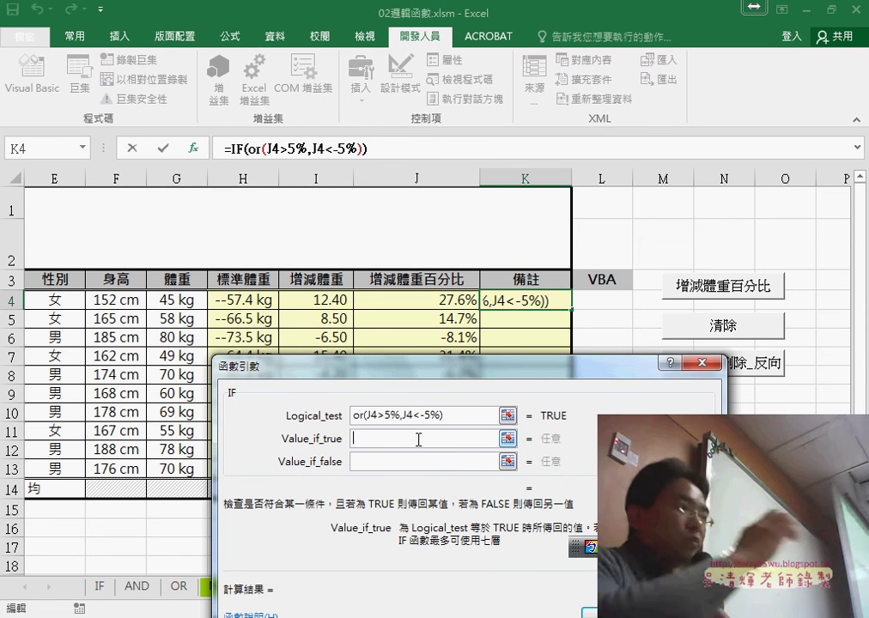
text(增減體重刪除_反向)
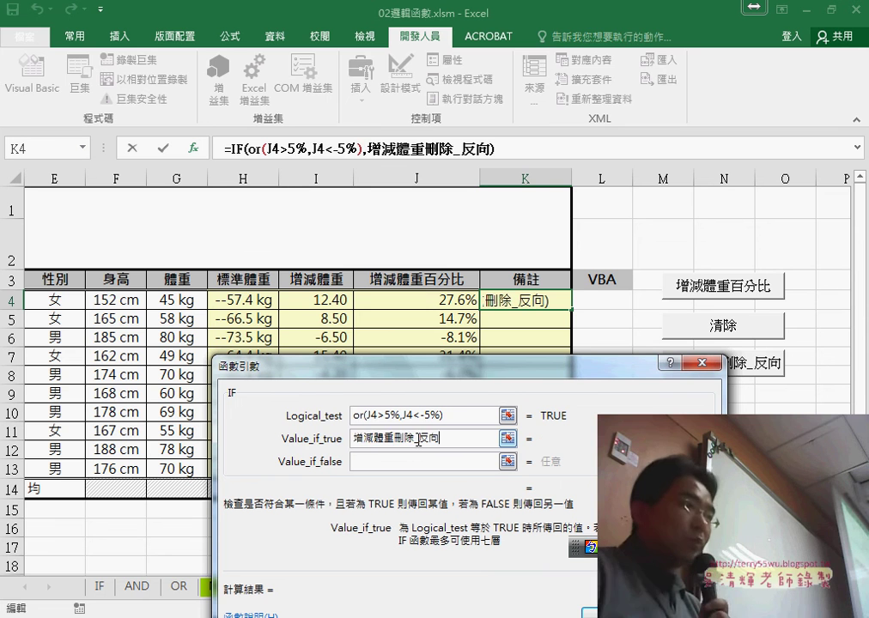
key(BackSpace)
key(BackSpace)
key(BackSpace)
key(BackSpace)
key(BackSpace)
key(BackSpace)
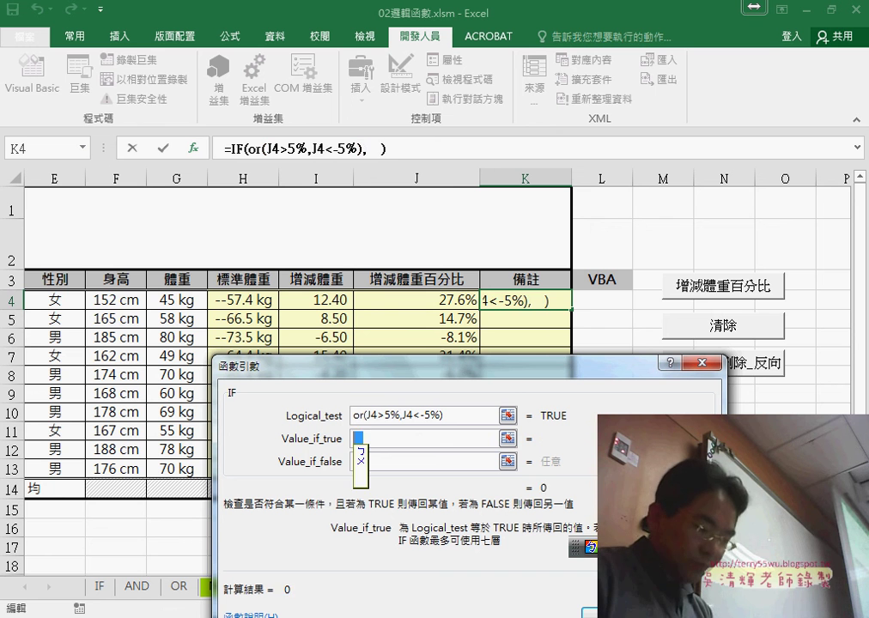
text(不標)
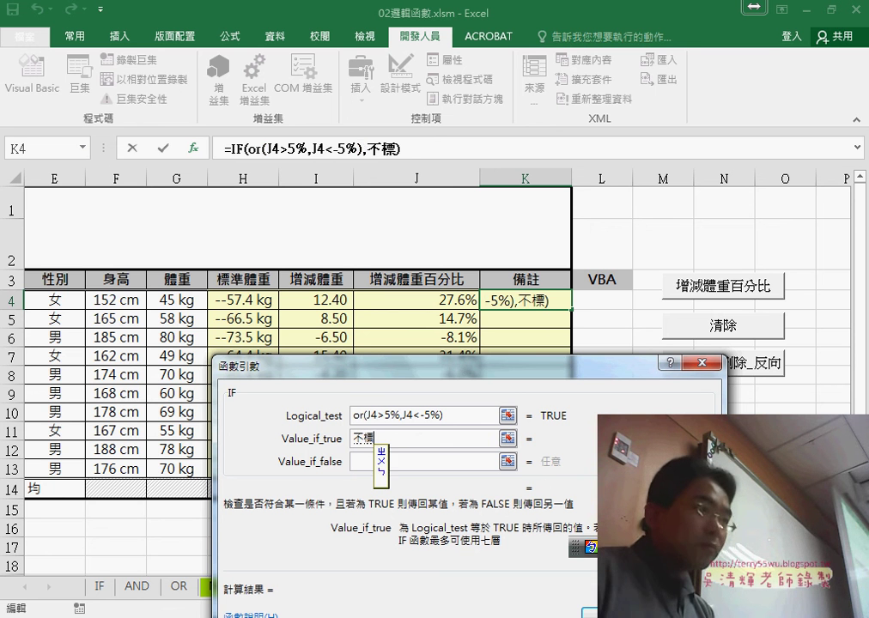
text(準)
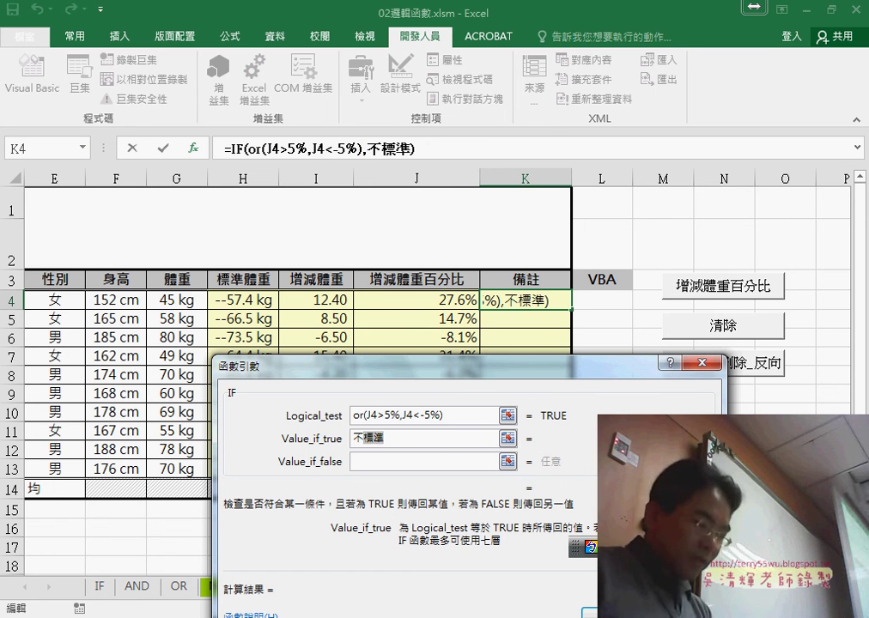
Step: Enter 標準 as the false result and move the arguments dialog up
click(424, 461)
text(標準)
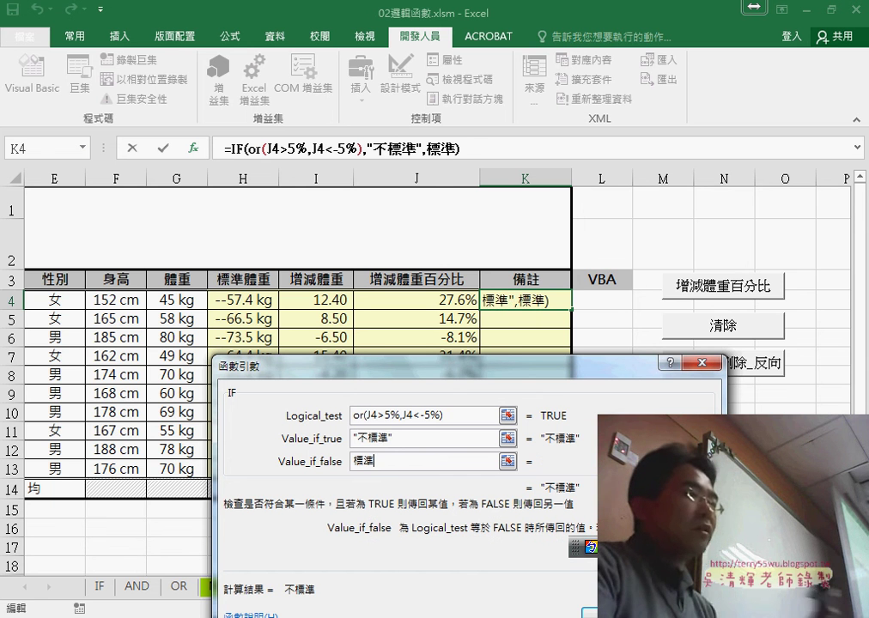
click(404, 438)
click(372, 417)
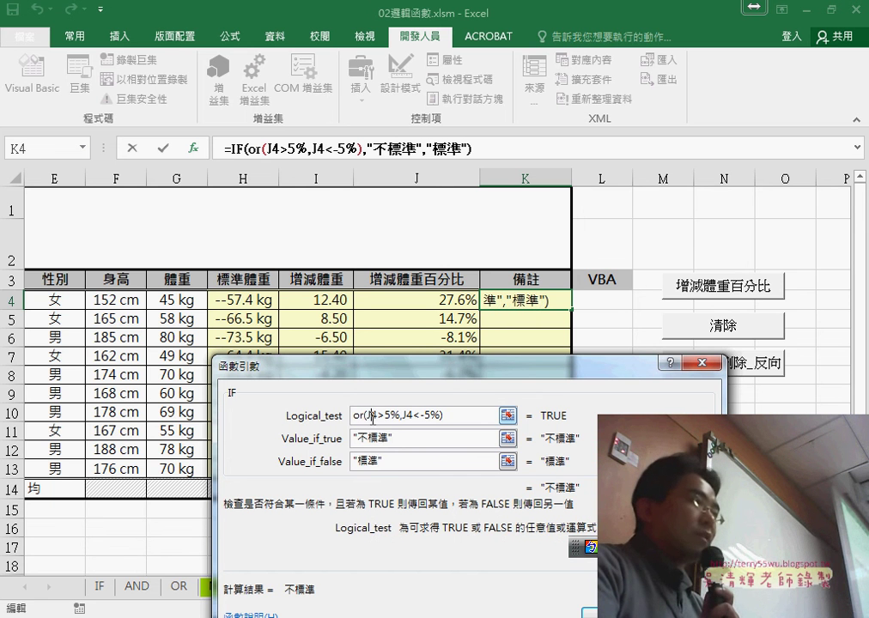
double_click(389, 464)
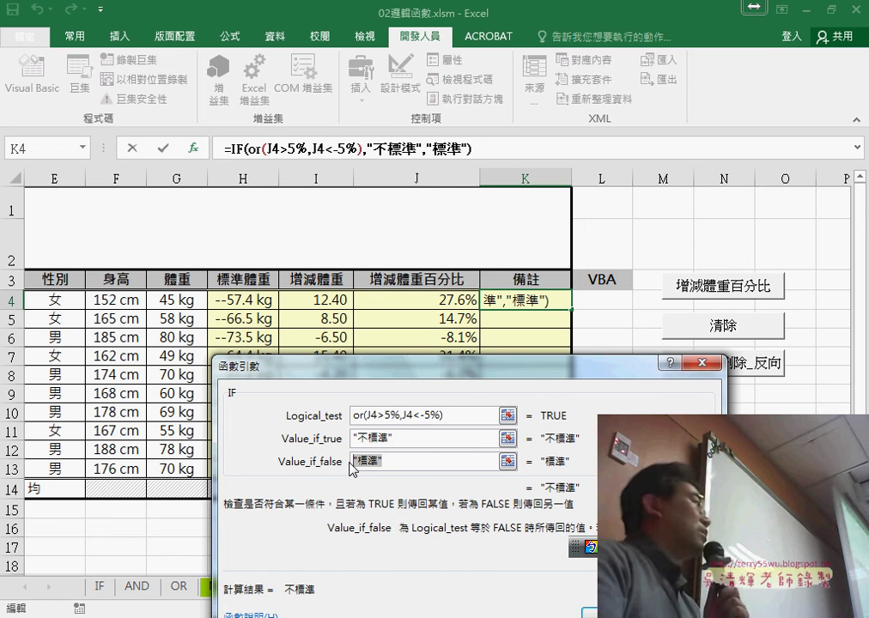
drag(419, 367, 357, 182)
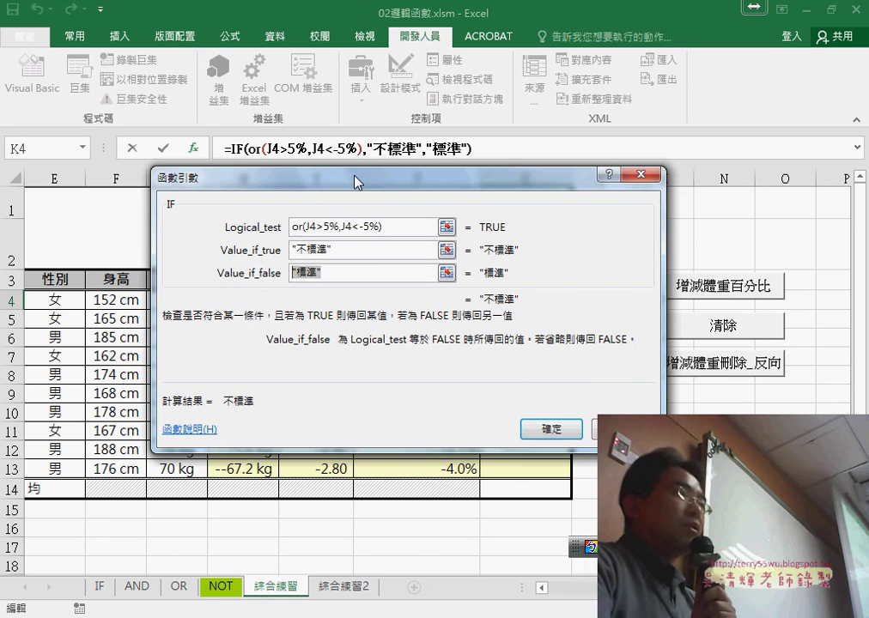
Step: Commit K4's IF formula, fill it down to K13, and check rows 9–10 and 12–13
click(554, 428)
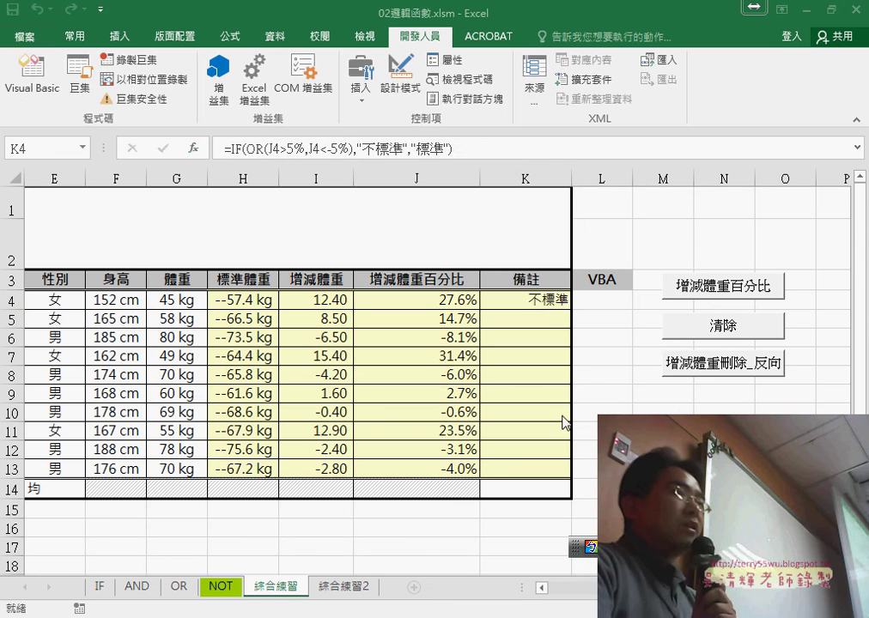
click(564, 299)
drag(571, 309, 564, 474)
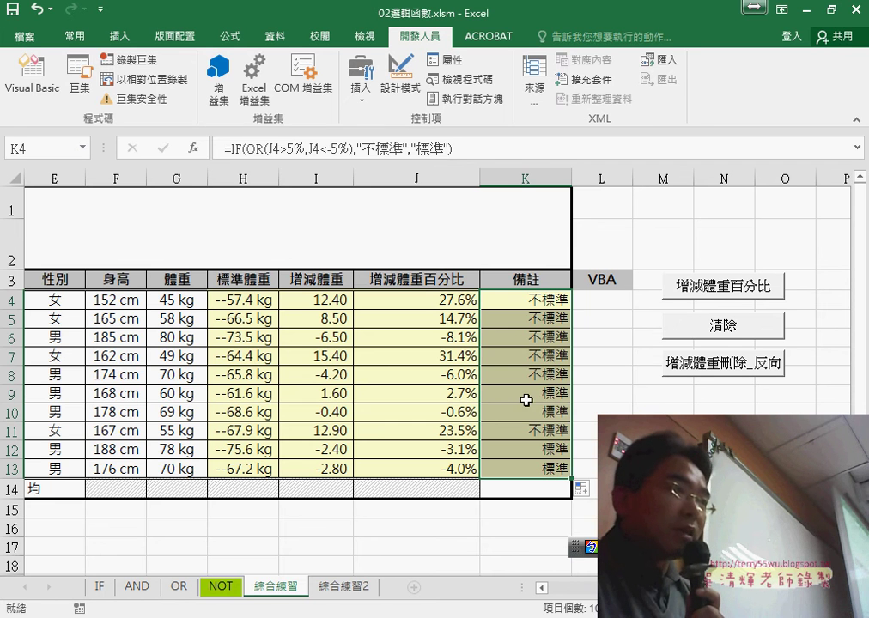
drag(463, 394, 523, 413)
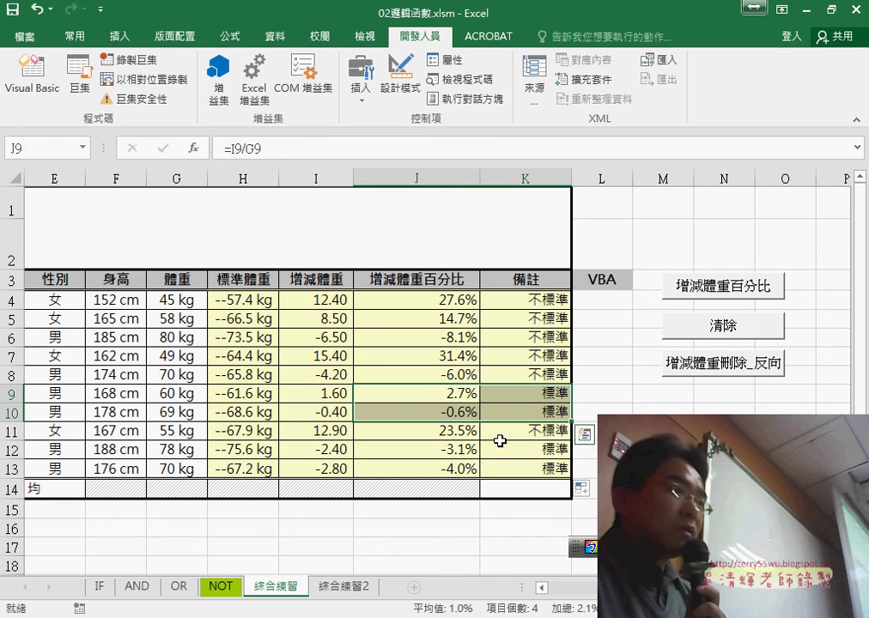
drag(459, 450, 516, 468)
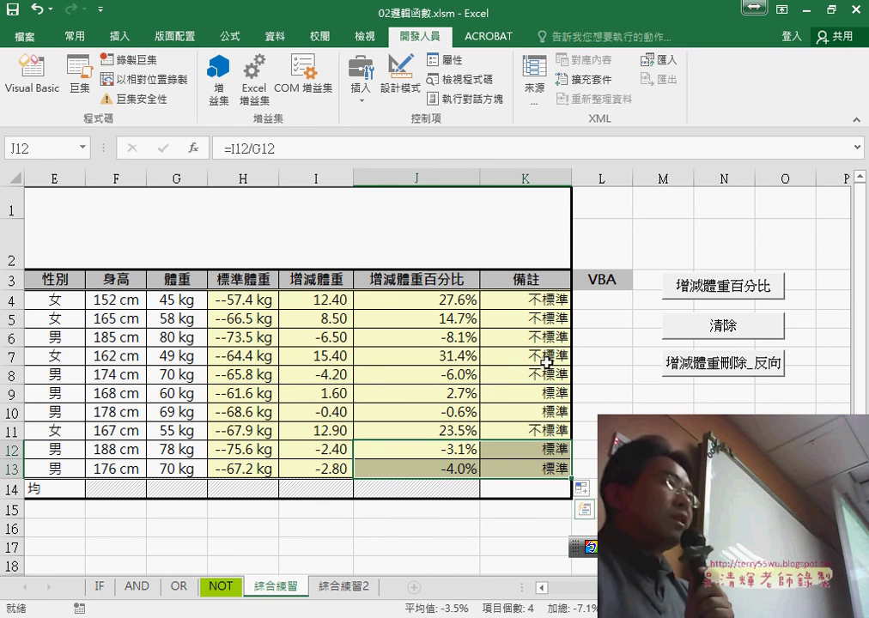
click(541, 302)
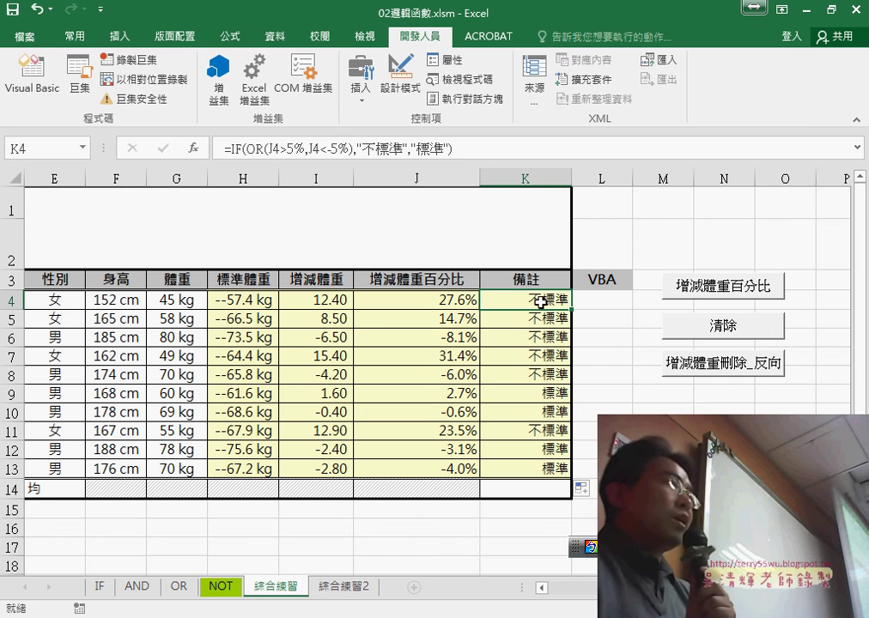
Step: Explain K4's =IF(OR(J4>5%,J4<-5%),"不標準","標準") formula with pen annotations, leaving it unchanged
click(260, 151)
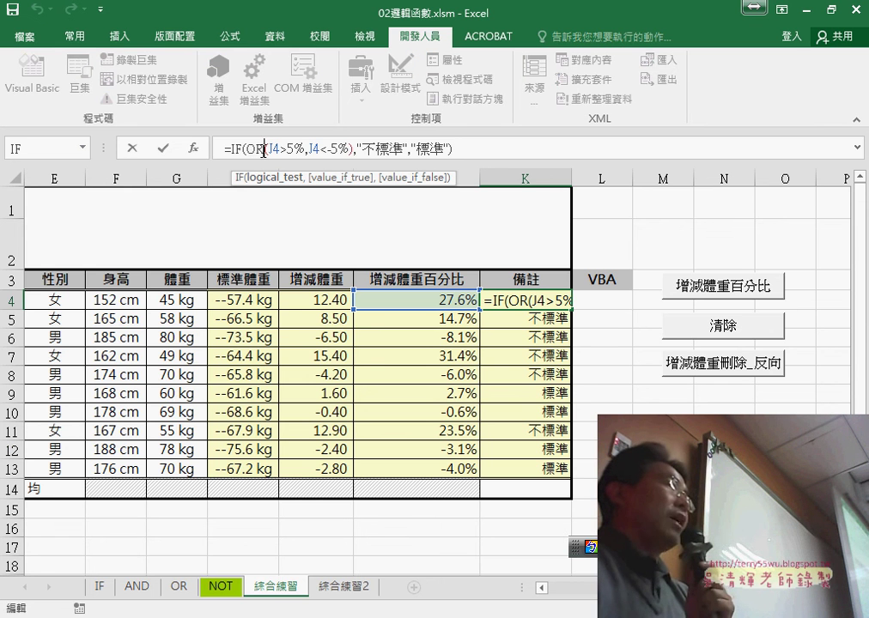
drag(264, 150, 247, 150)
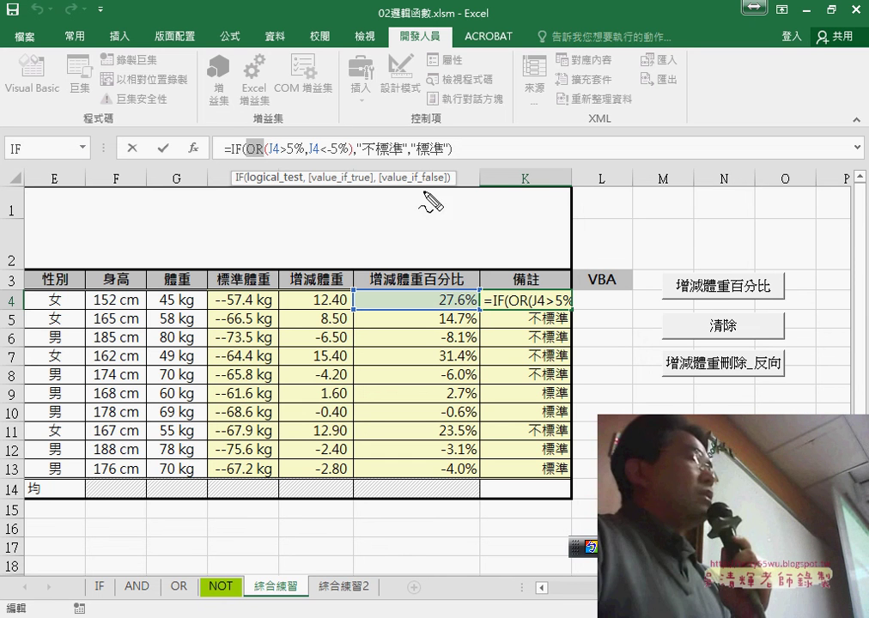
drag(384, 168, 475, 171)
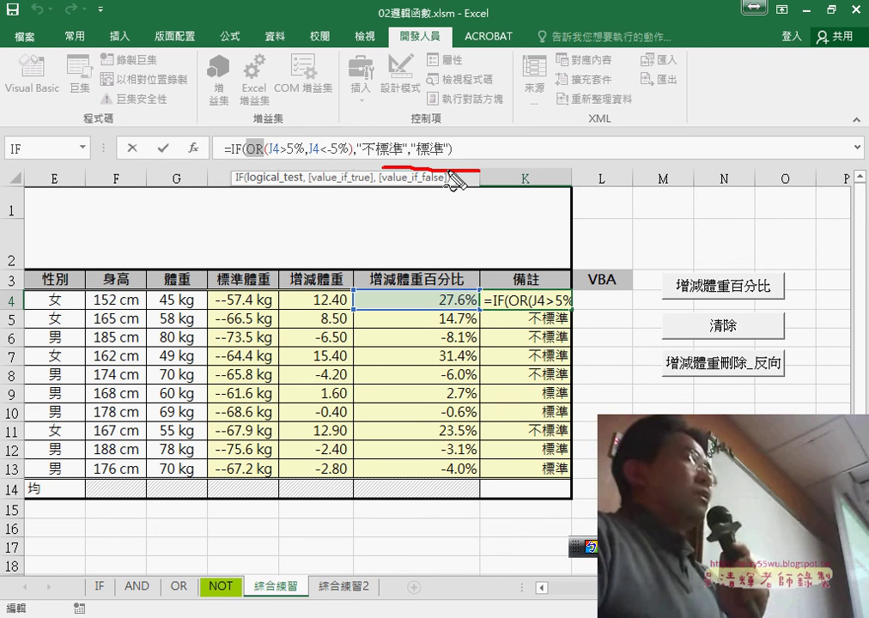
mouse_move(392, 249)
mouse_down()
mouse_move(473, 252)
mouse_move(453, 203)
mouse_up()
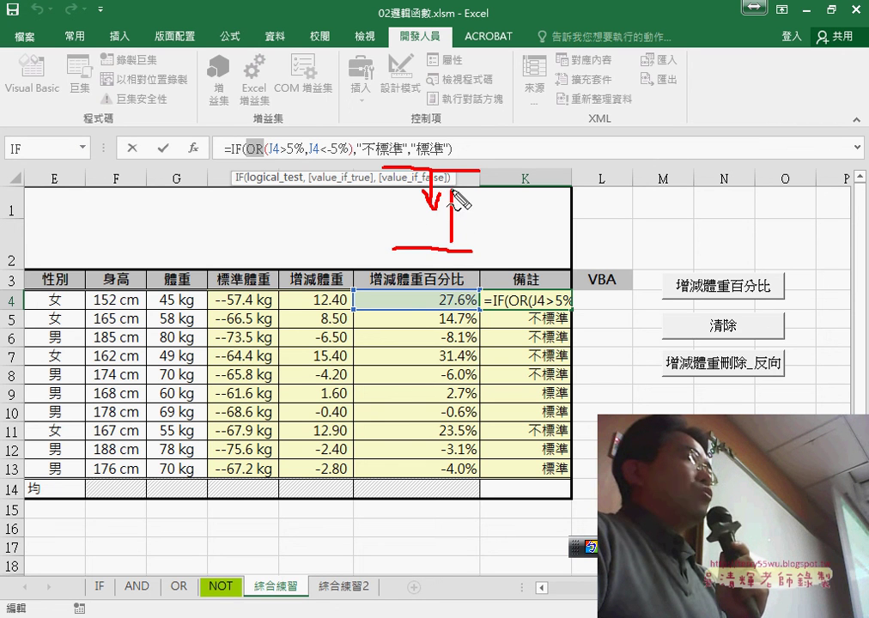
mouse_move(421, 232)
mouse_down()
mouse_move(409, 196)
mouse_move(424, 235)
mouse_up()
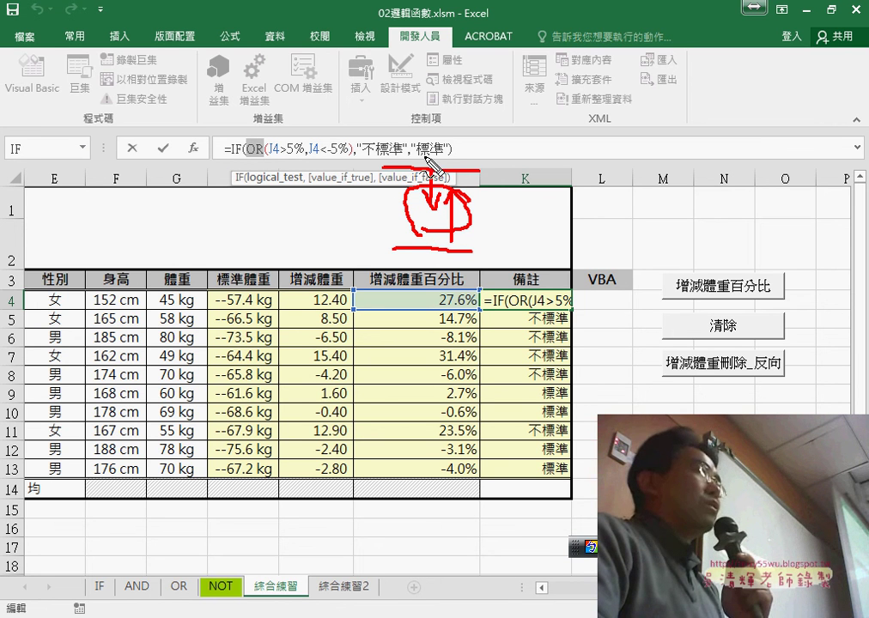
drag(424, 156, 440, 156)
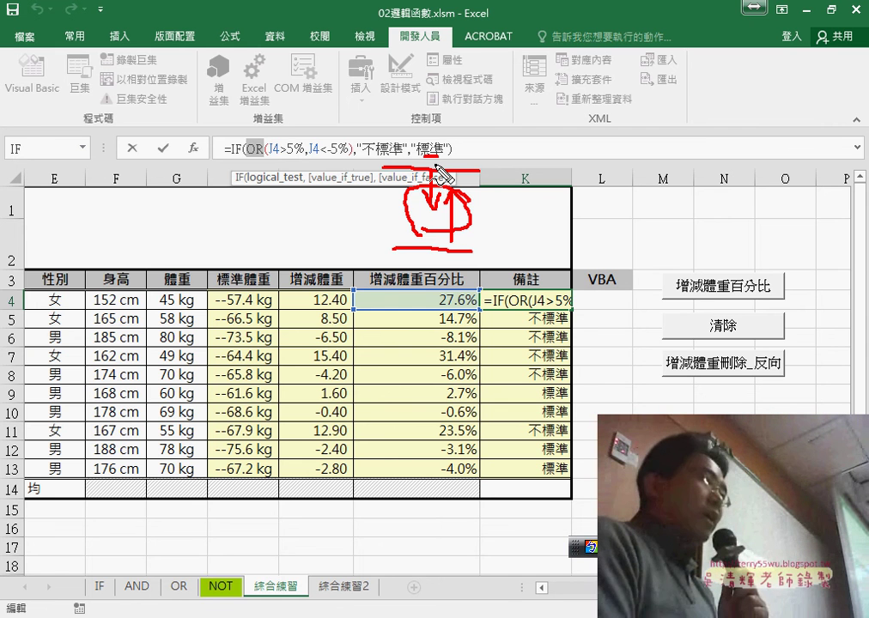
key(Escape)
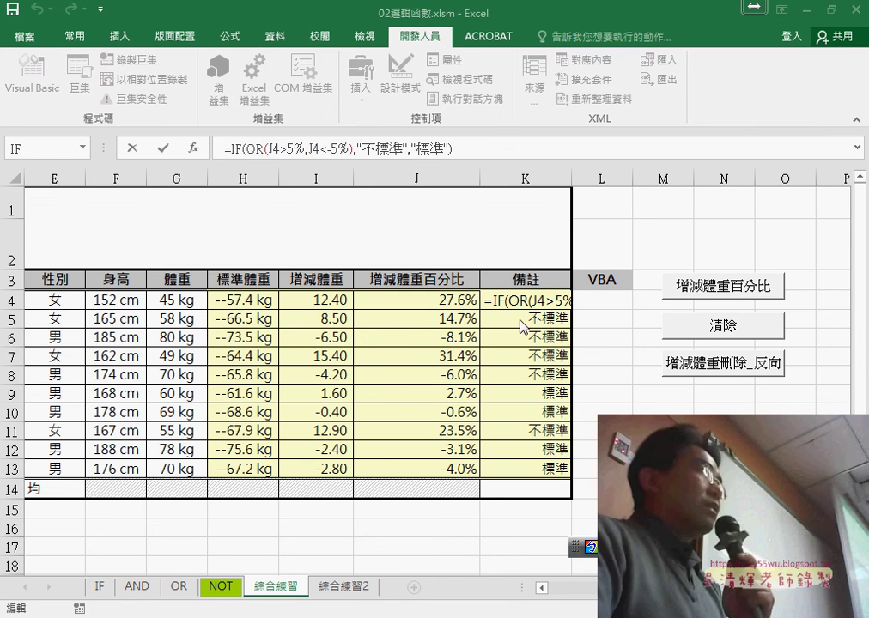
click(132, 147)
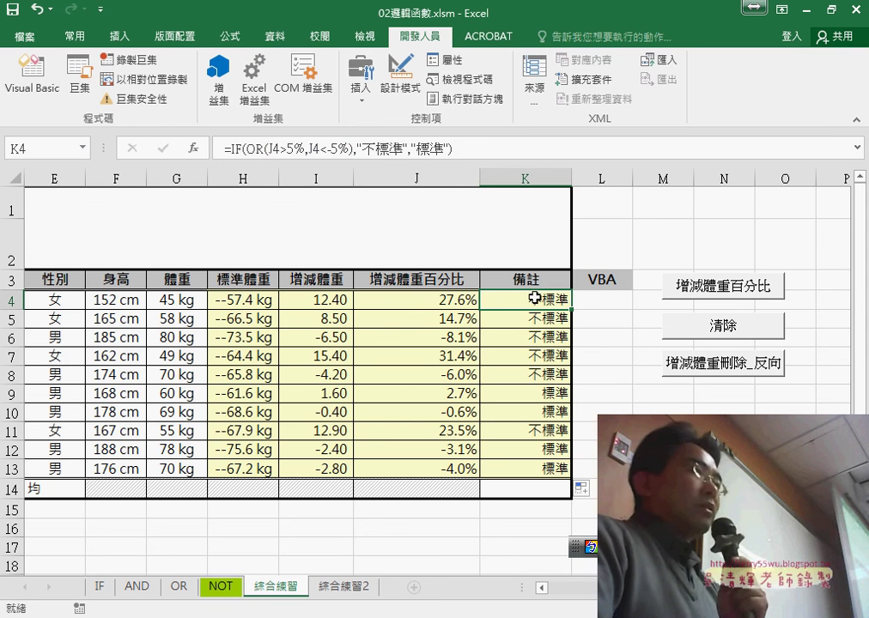
Step: Change K4's IF condition to AND(J4<=5%,J4>=-5%) in the Function Arguments dialog
click(247, 148)
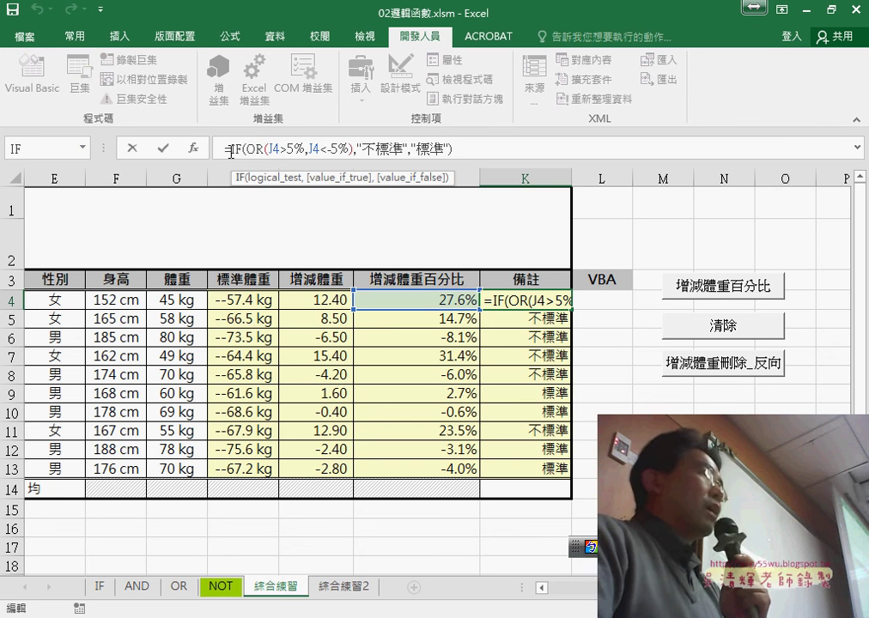
click(196, 149)
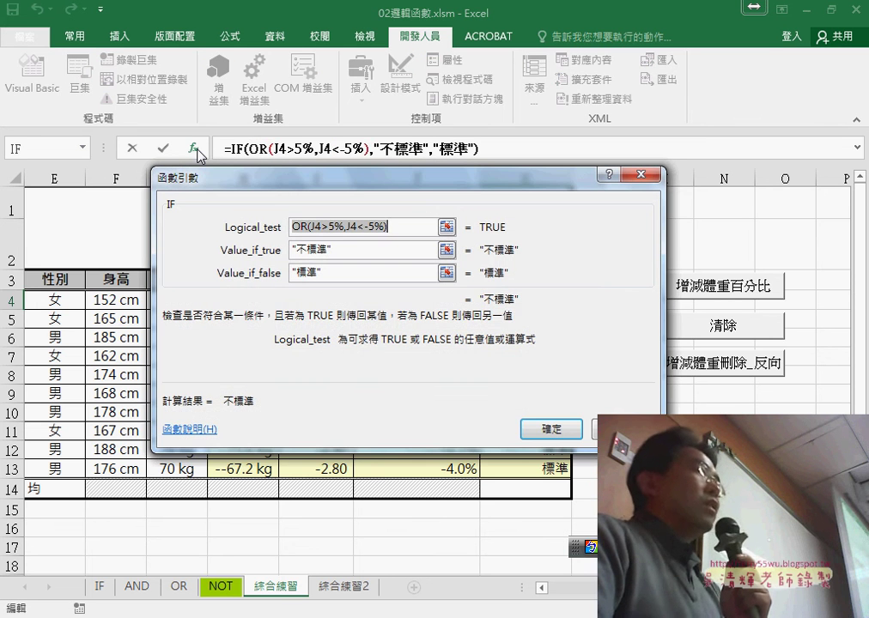
click(306, 226)
key(BackSpace)
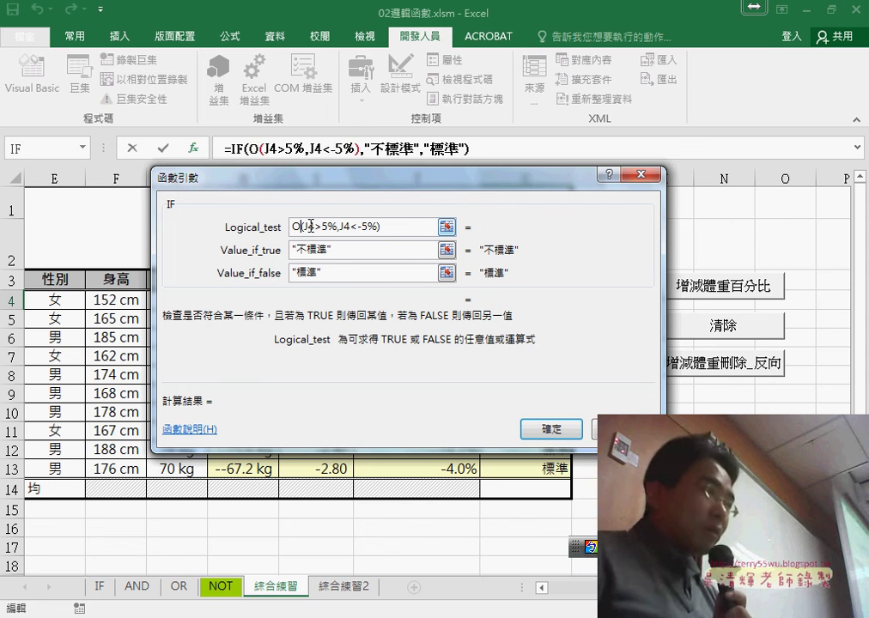
key(BackSpace)
text(o)
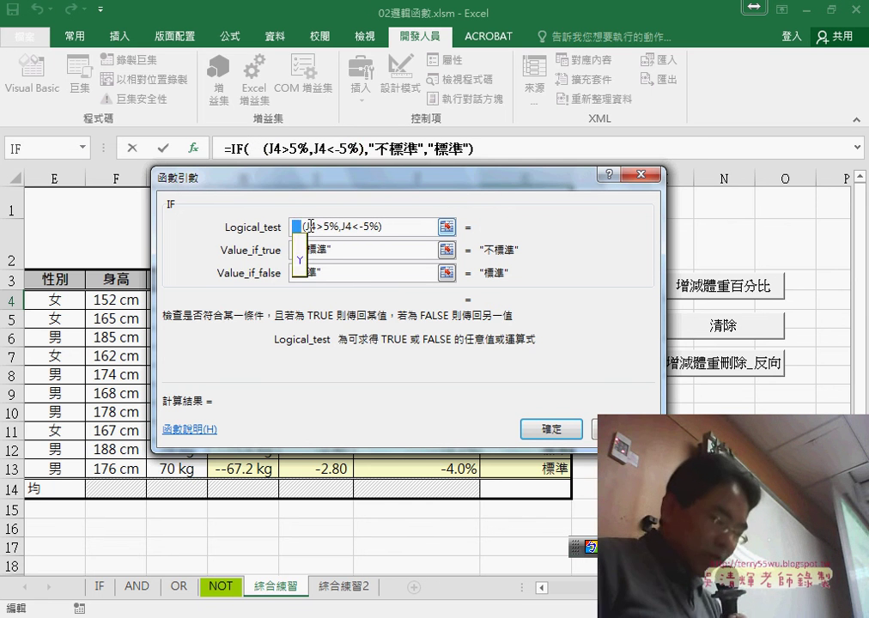
key(Escape)
text(and)
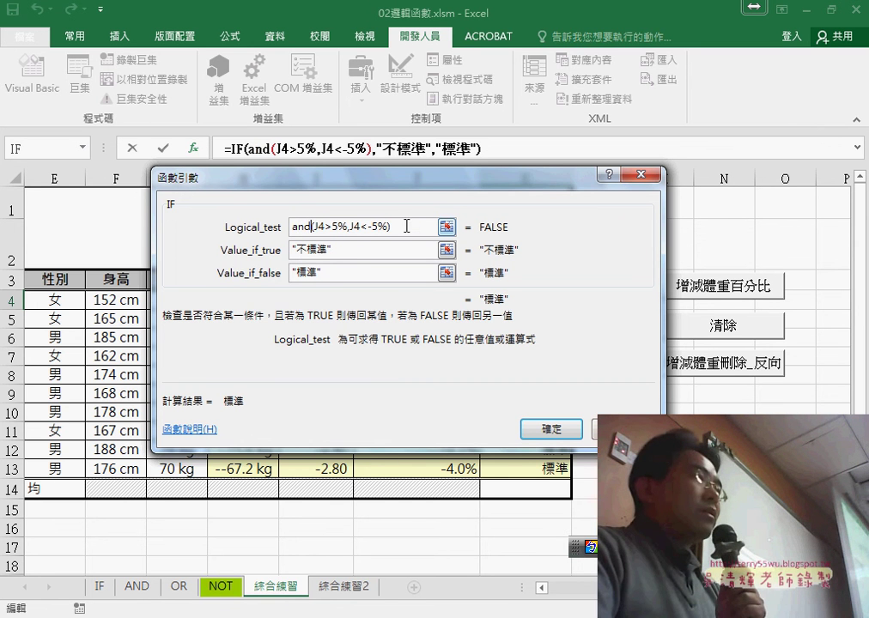
drag(426, 183, 464, 318)
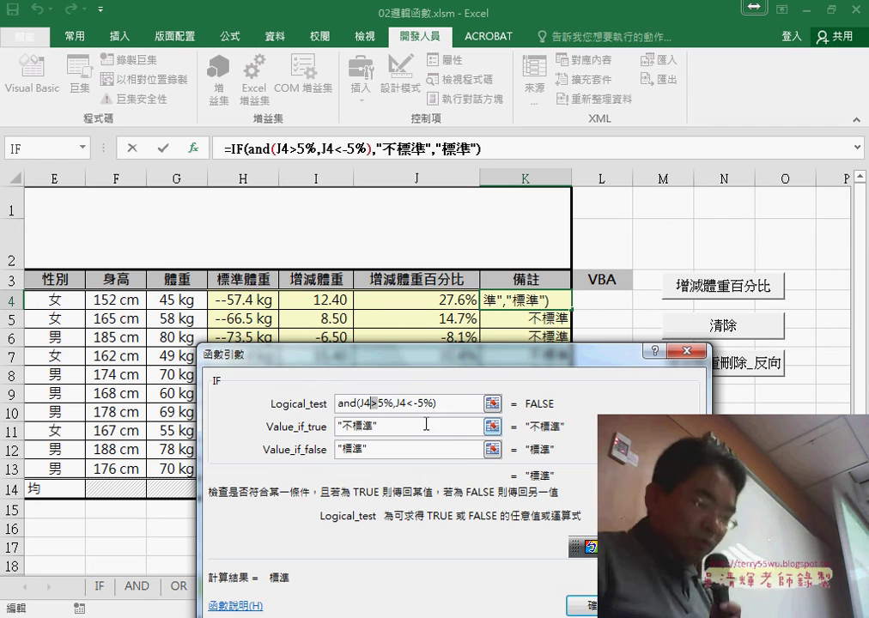
text(<)
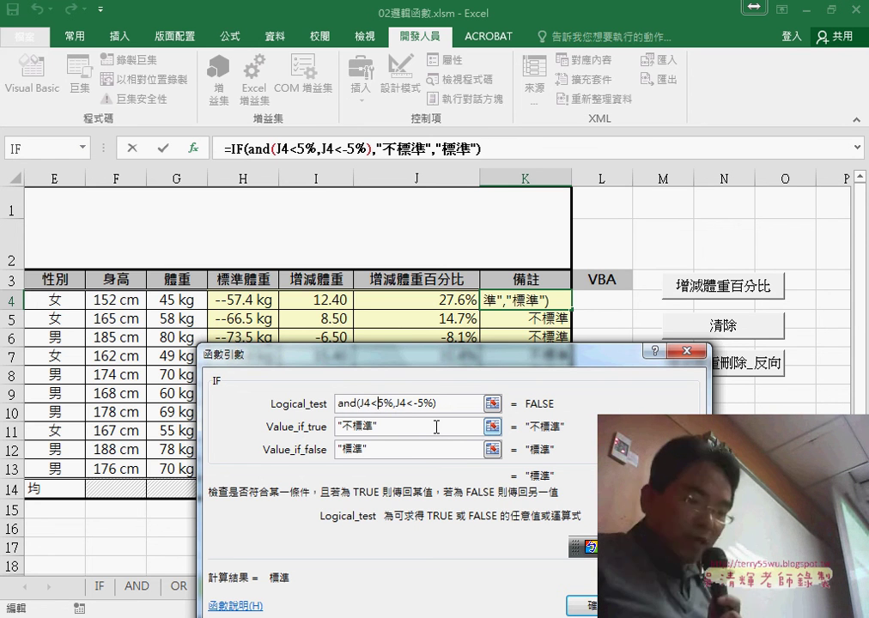
text(=)
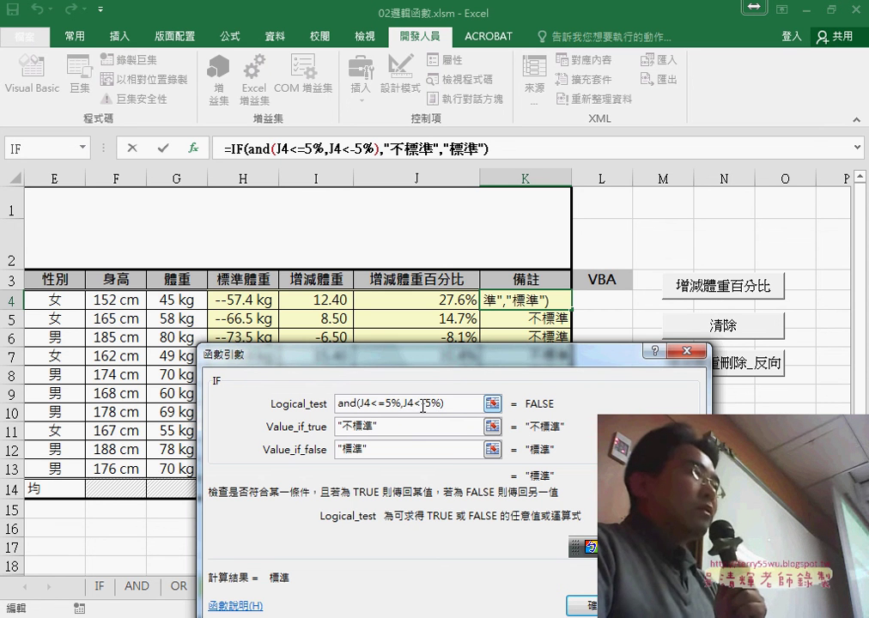
drag(421, 403, 414, 403)
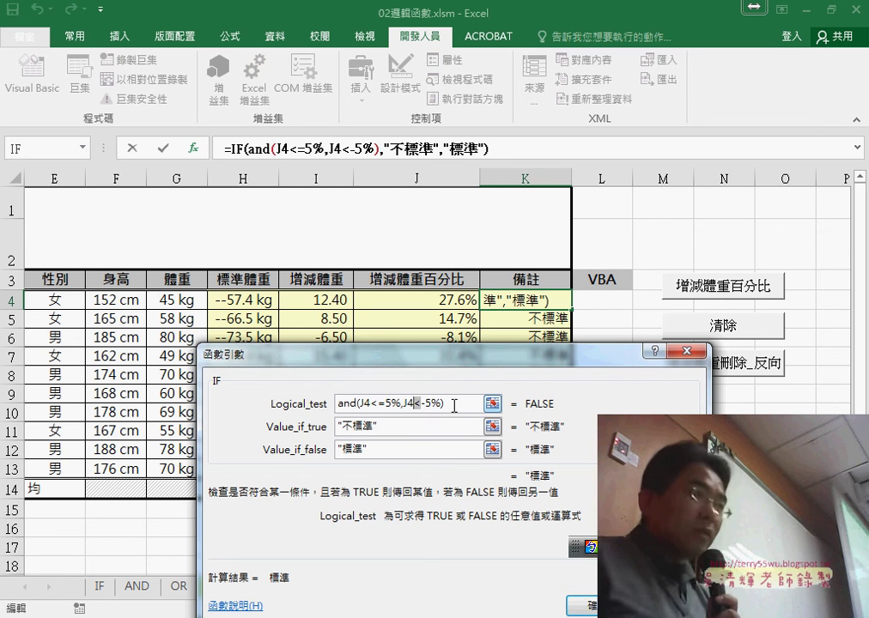
text(>=)
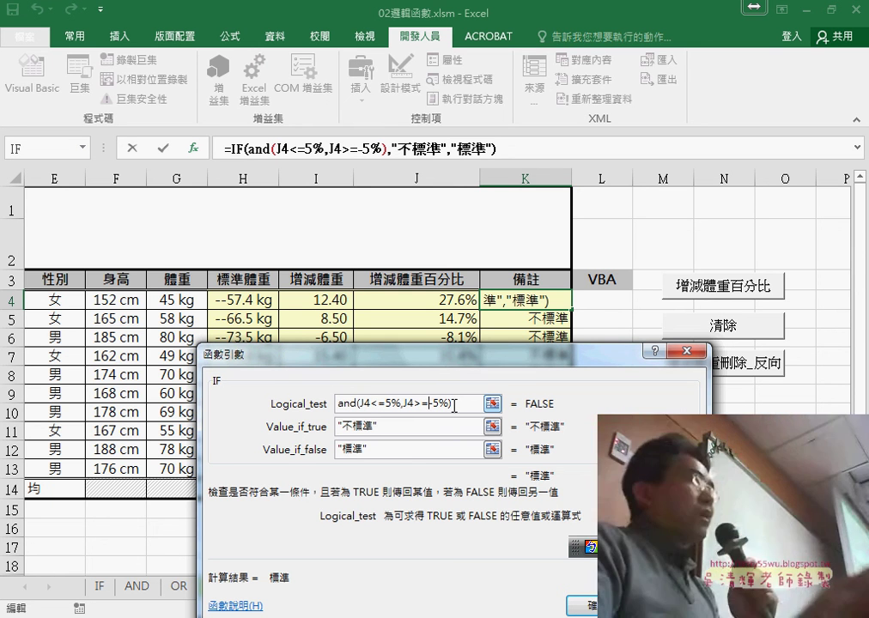
Step: Swap the IF results so true gives 標準 and false gives 不標準
click(350, 430)
right_click(346, 427)
click(352, 443)
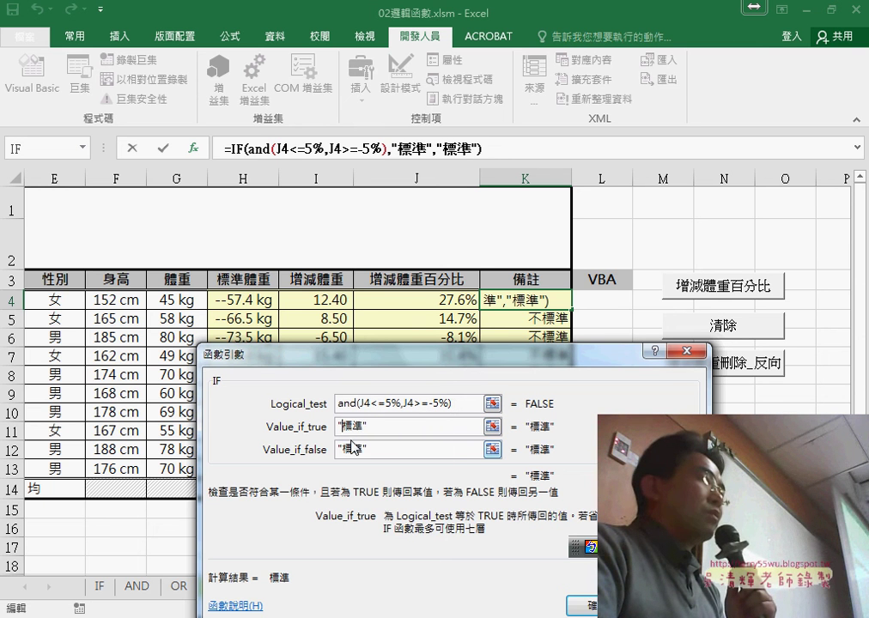
click(347, 447)
right_click(347, 447)
click(352, 495)
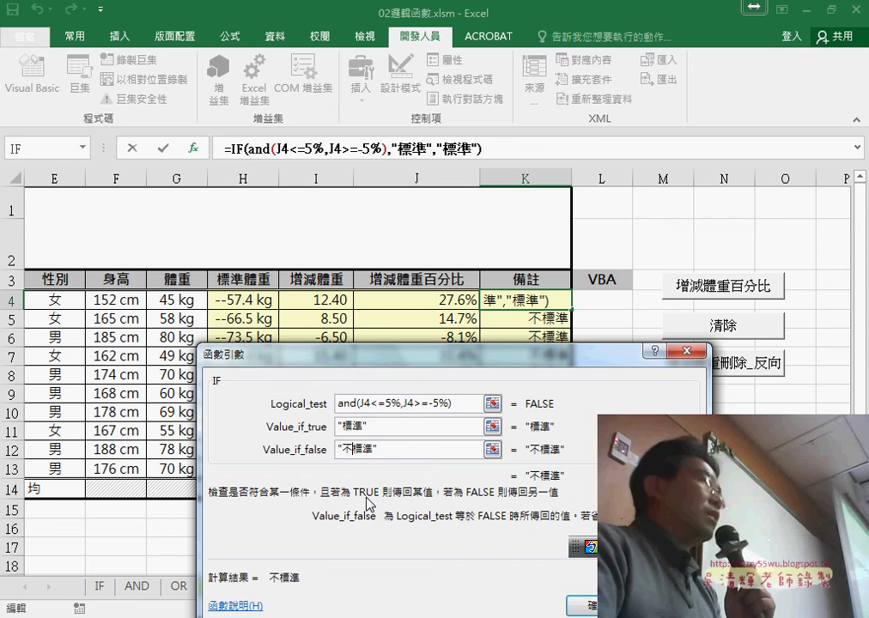
Step: Review the arguments, commit the IF/AND formula and copy it down to K13
click(404, 405)
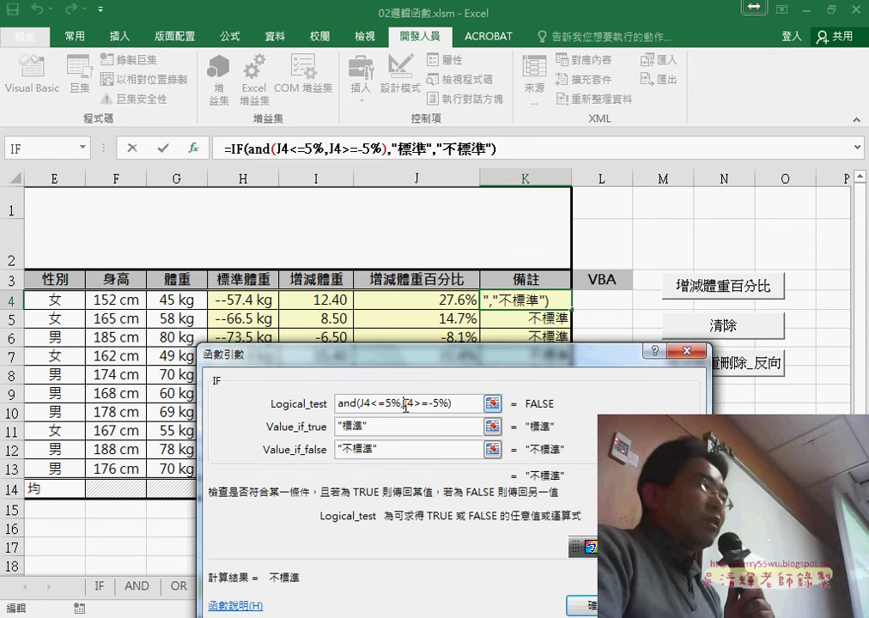
drag(459, 406, 337, 404)
click(365, 427)
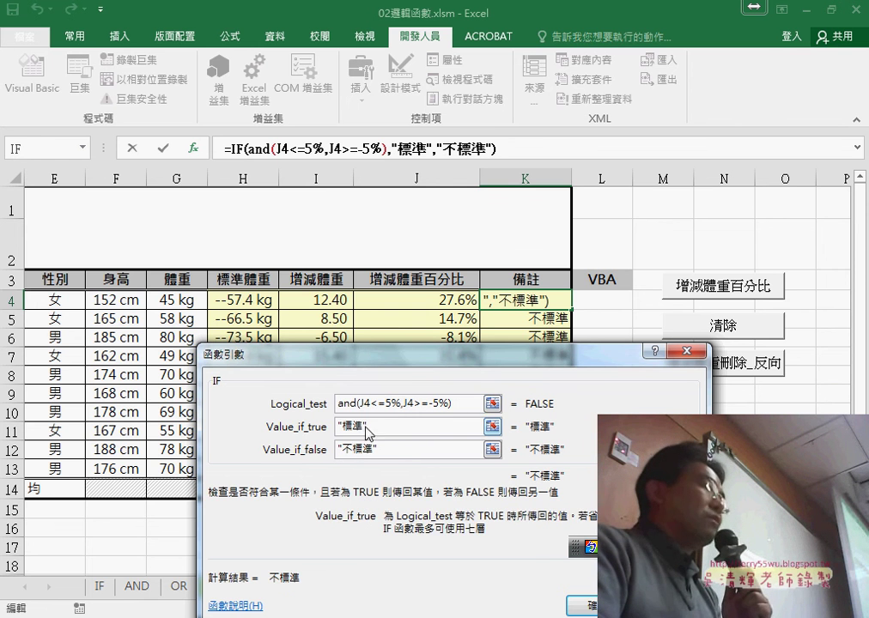
click(385, 446)
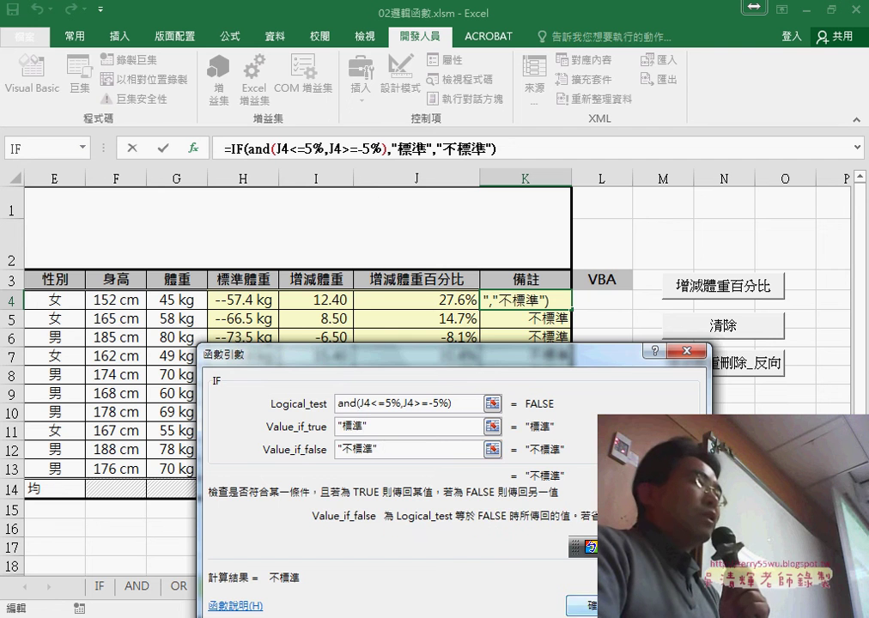
key(Return)
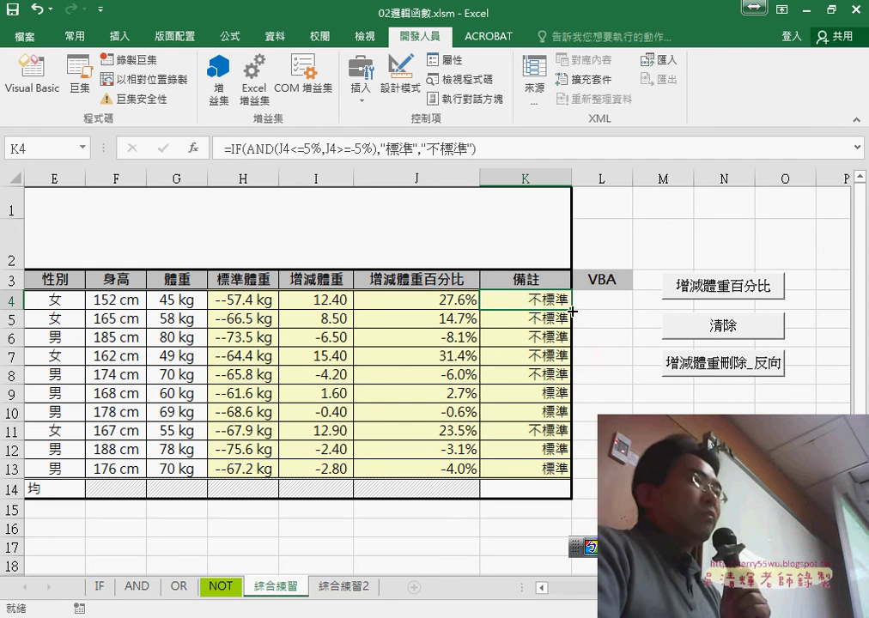
drag(571, 311, 571, 474)
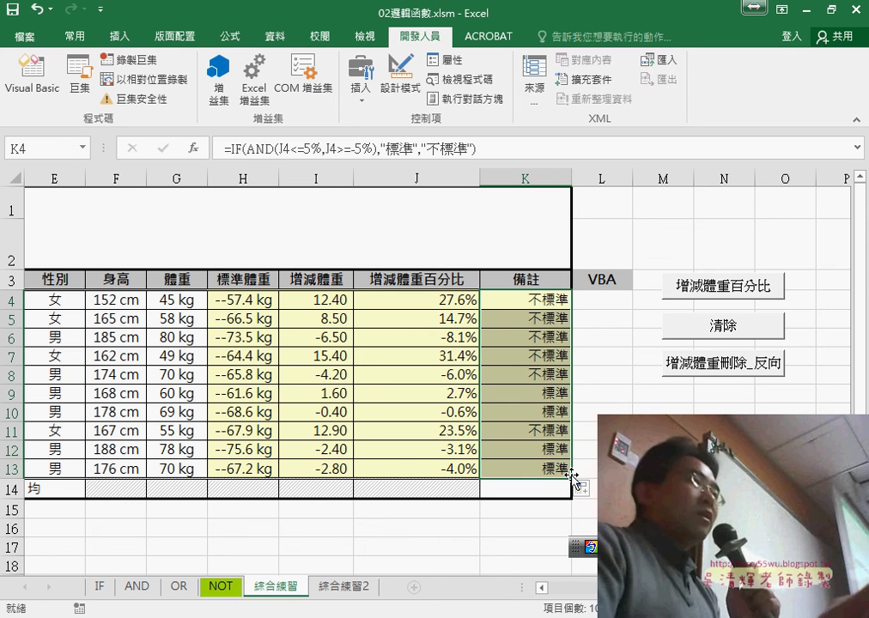
Step: Select cell L4 in the VBA column
click(601, 296)
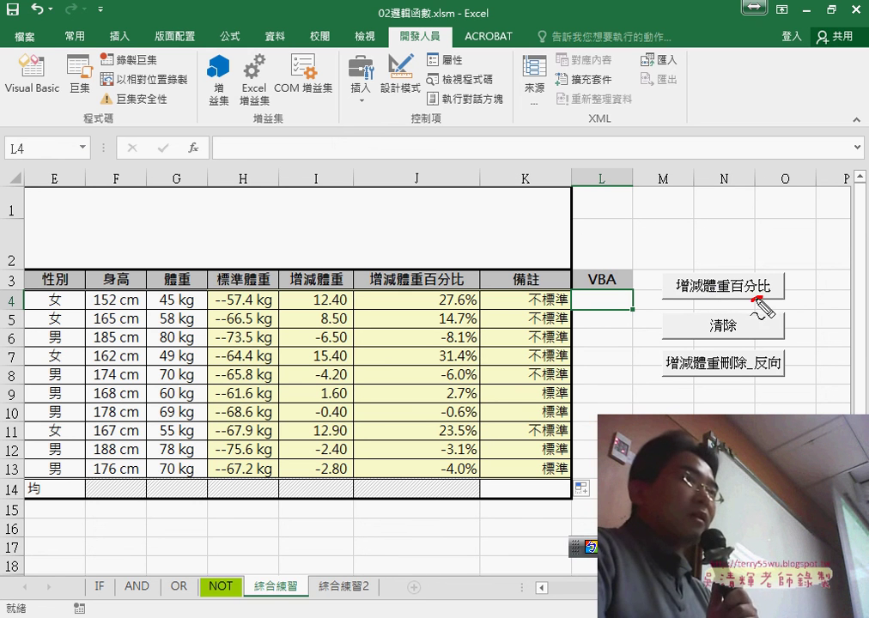
drag(779, 278, 767, 302)
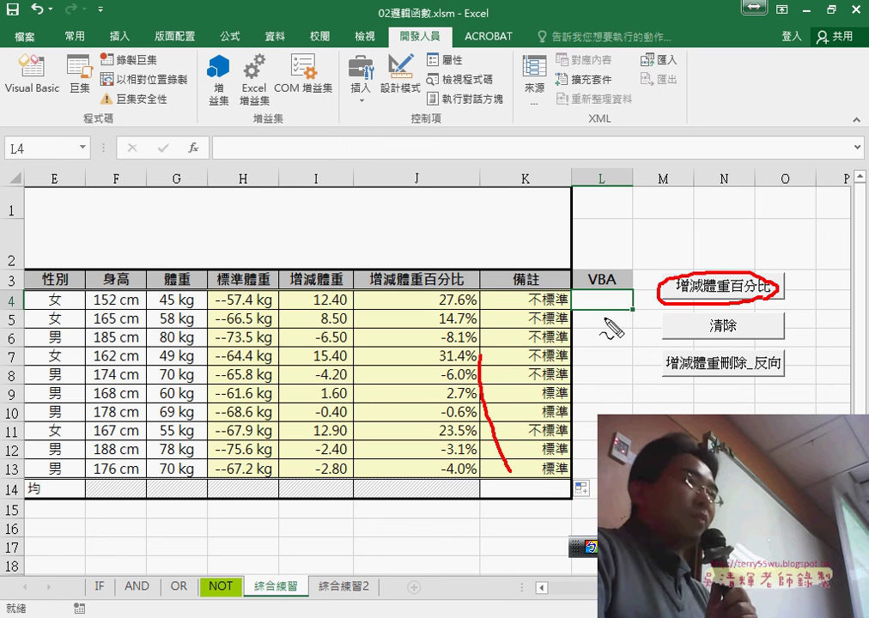
drag(610, 298, 606, 407)
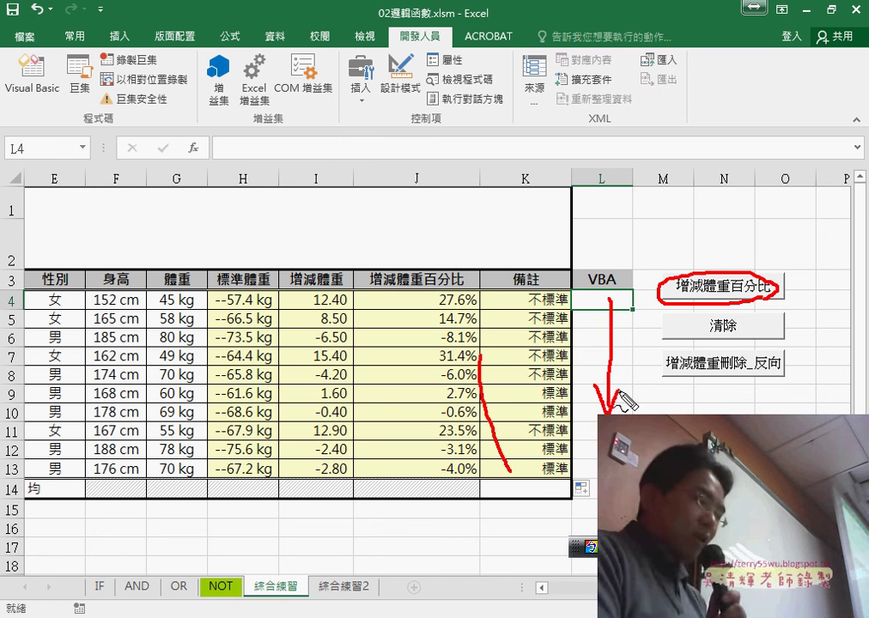
key(Escape)
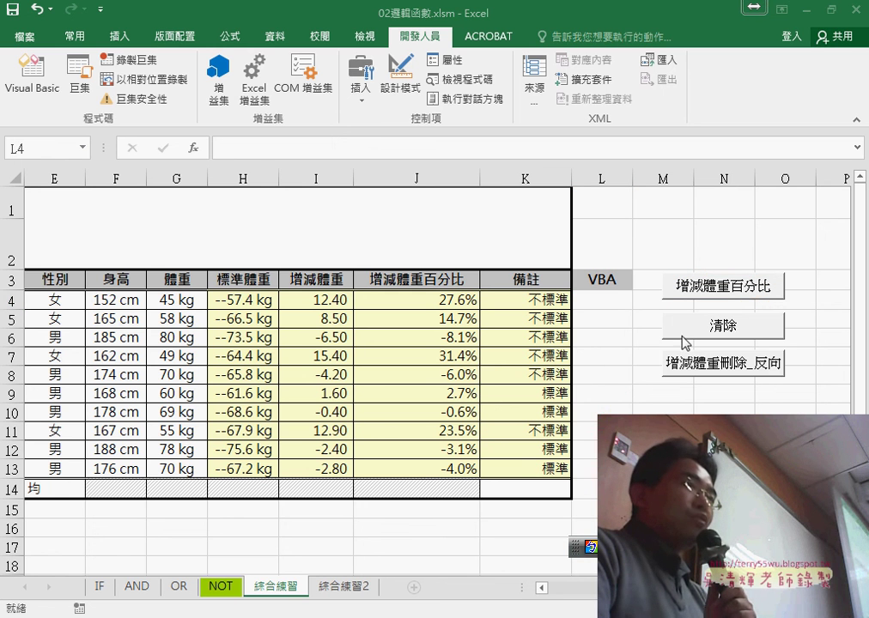
click(716, 297)
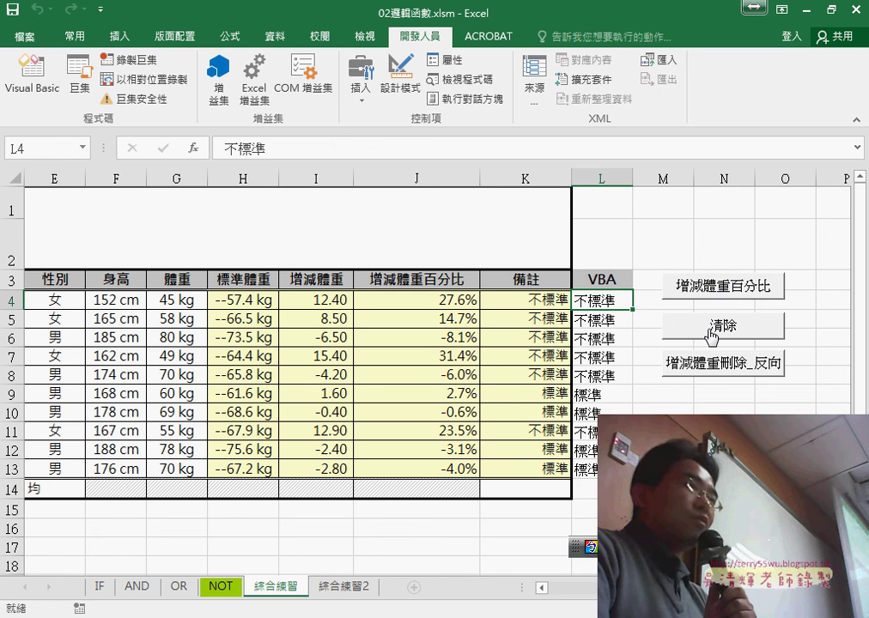
click(711, 331)
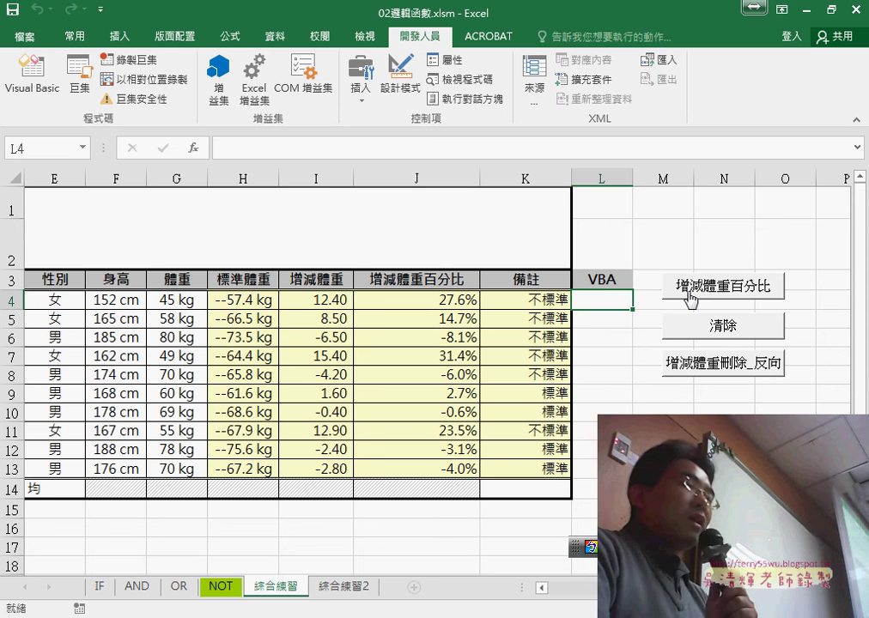
Step: Fill L4:L13 with the user-defined =增減體重百分比函數(J4), then delete the results
click(193, 151)
click(369, 354)
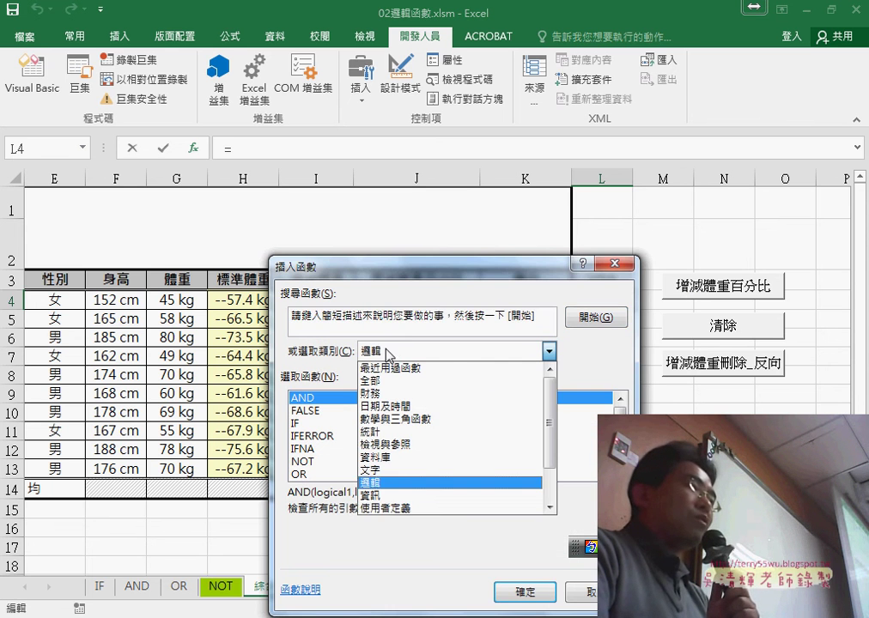
click(406, 509)
click(331, 427)
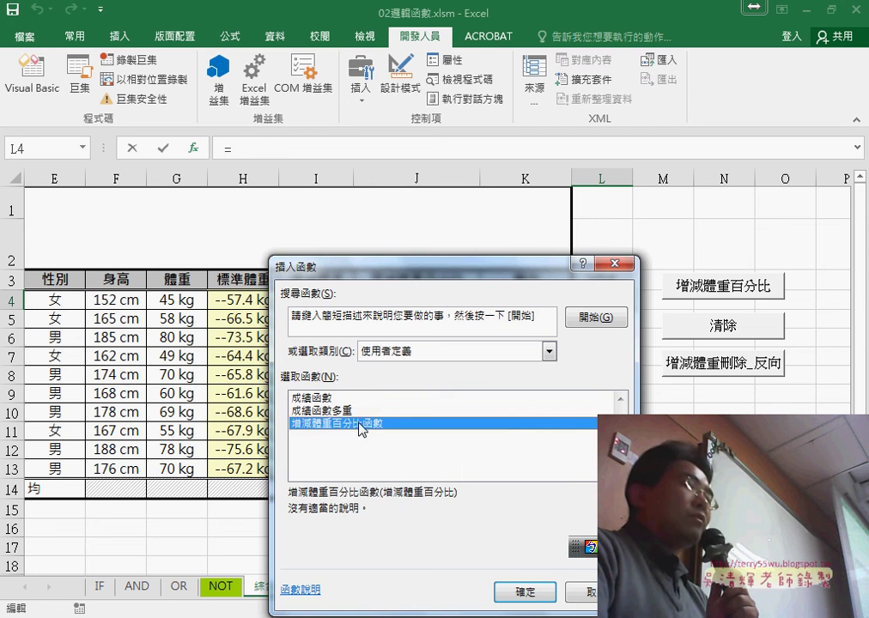
click(543, 590)
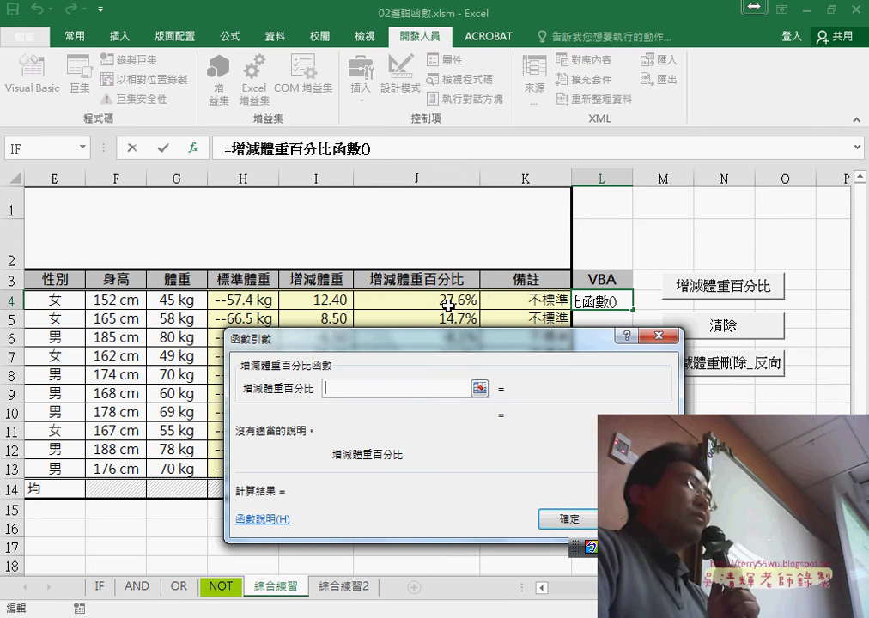
click(447, 306)
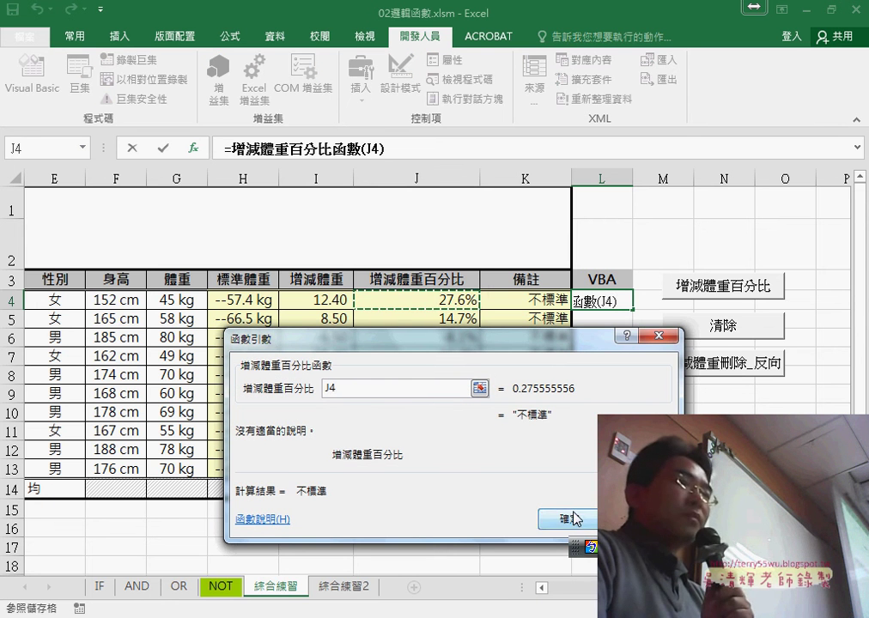
click(572, 519)
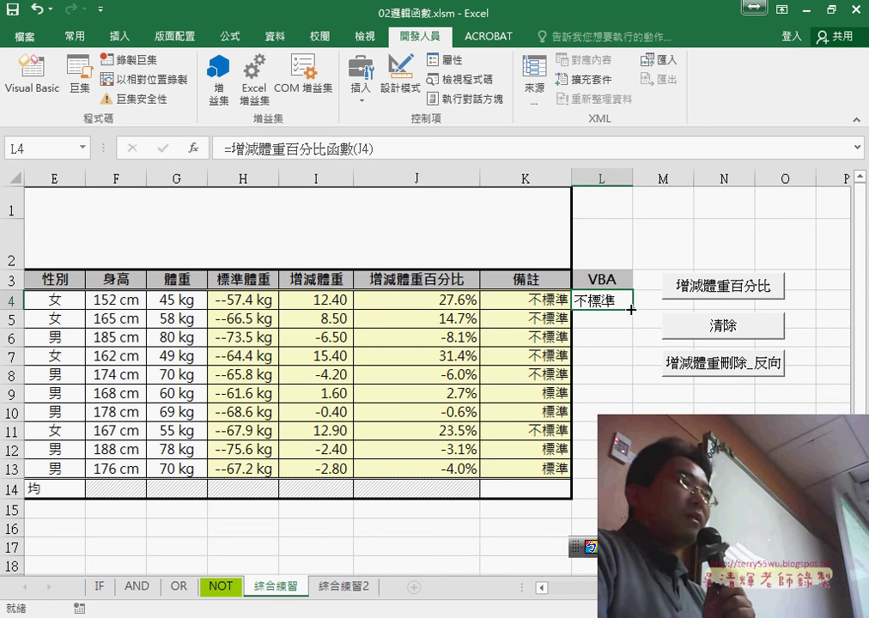
drag(631, 309, 632, 473)
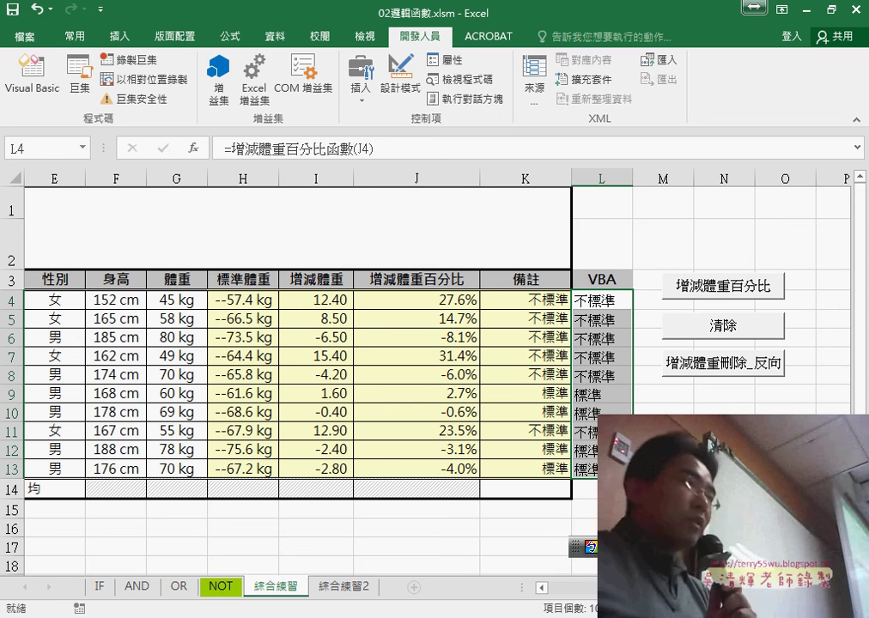
key(Delete)
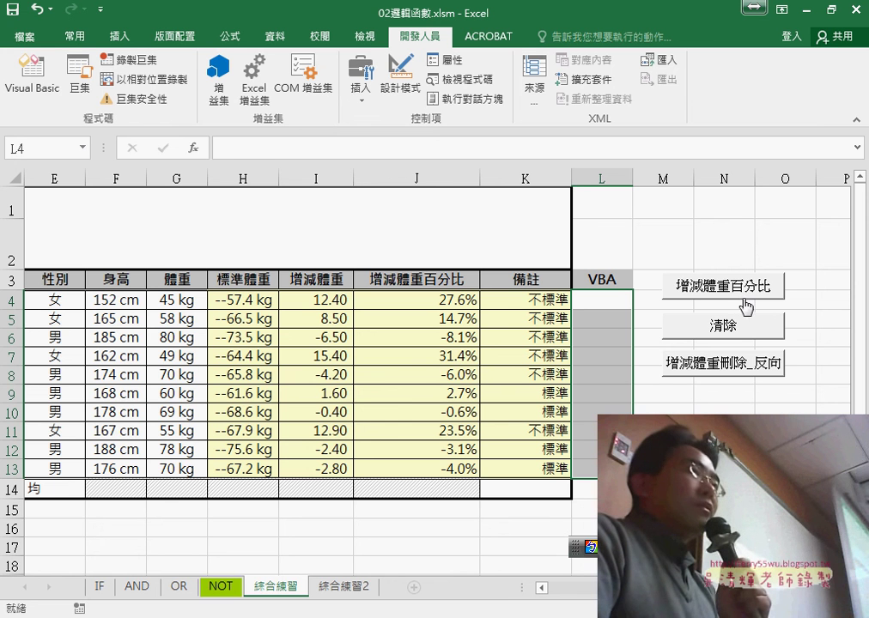
Step: Run the 增減體重百分比 macro button to fill L4:L13 and review J4's =I4/G4 formula
click(738, 295)
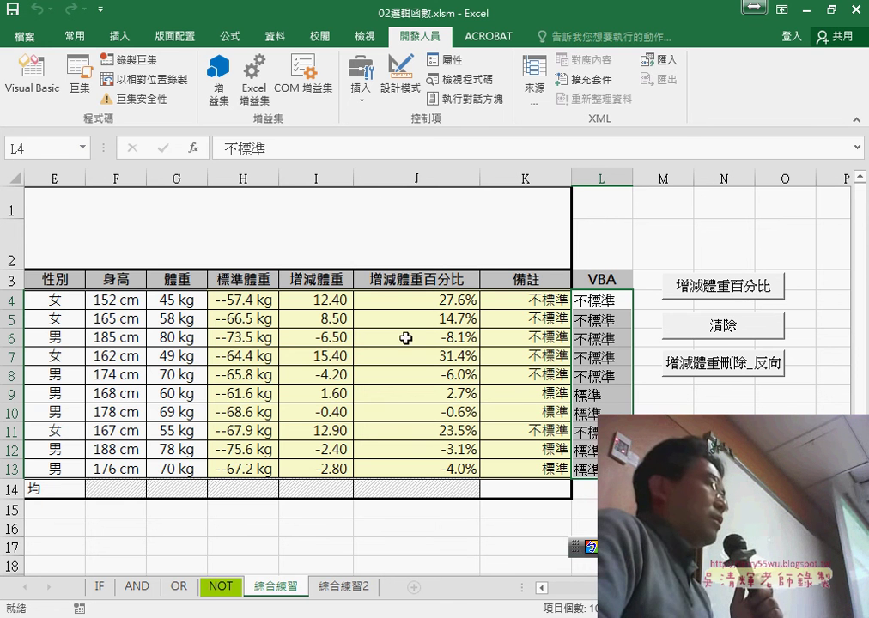
mouse_move(10, 301)
mouse_down()
mouse_move(10, 469)
mouse_move(9, 318)
mouse_move(28, 308)
mouse_up()
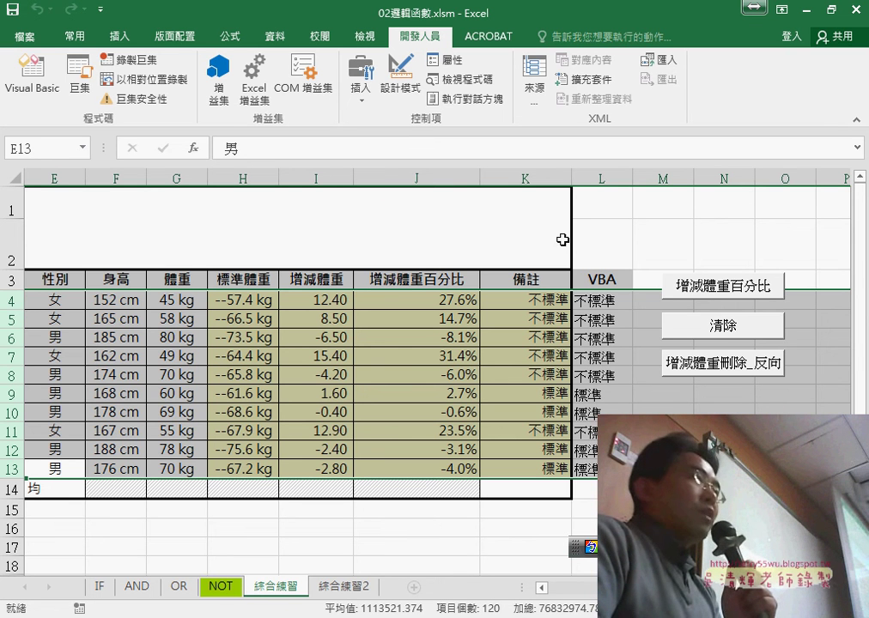
click(453, 299)
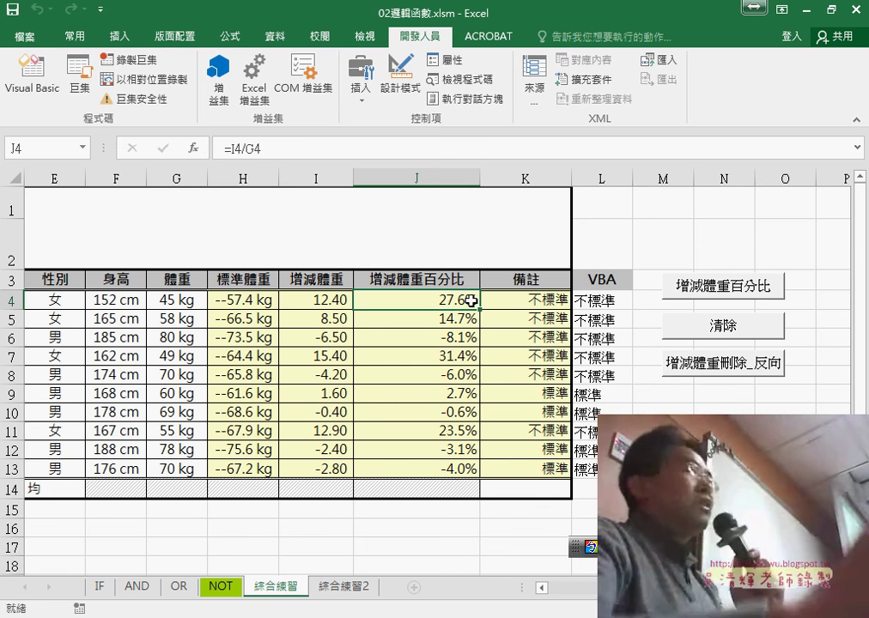
right_click(743, 292)
Step: Open the 增減體重百分比 macro in Module3 via 指定巨集 > 編輯 and highlight its 4 To 13 loop
click(786, 450)
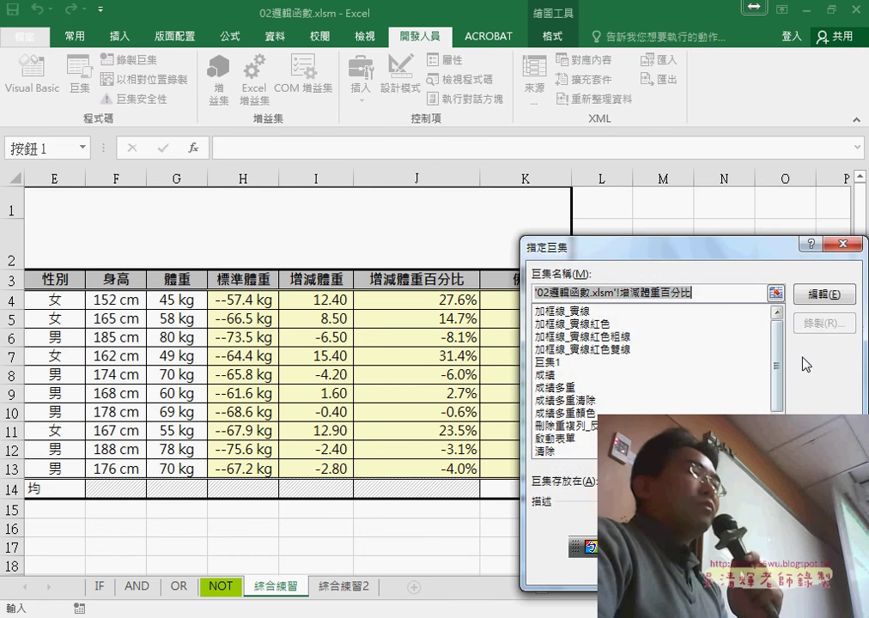
click(823, 294)
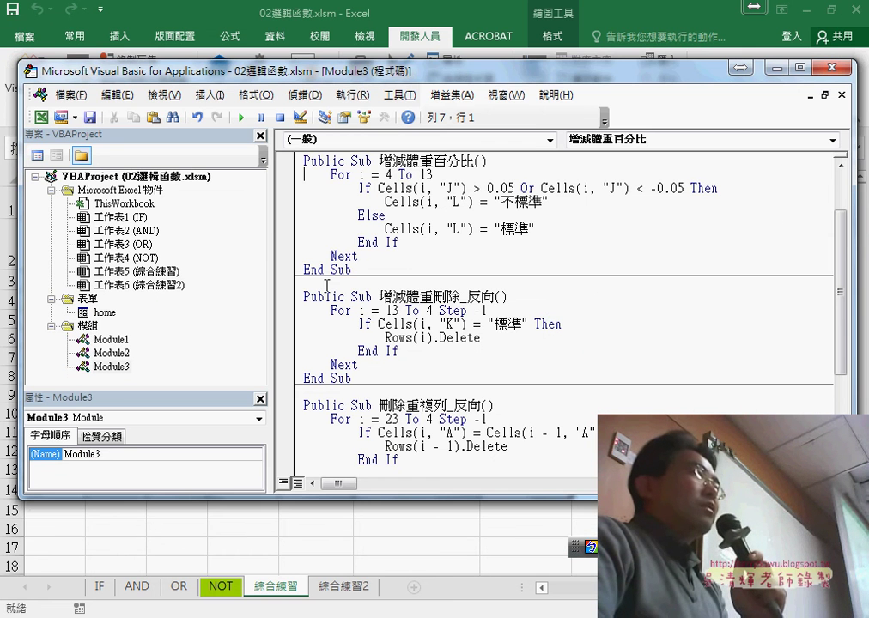
drag(271, 224, 184, 227)
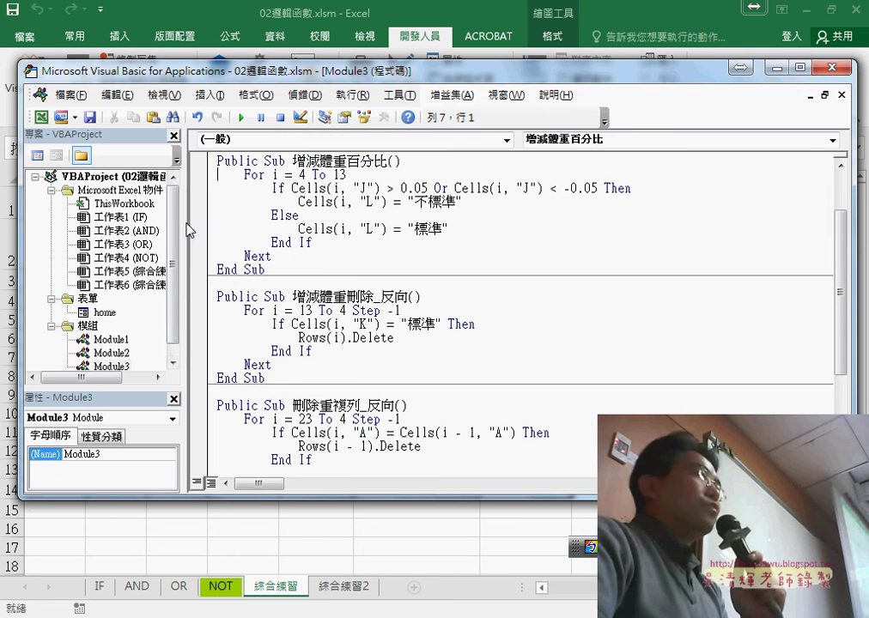
drag(293, 161, 388, 163)
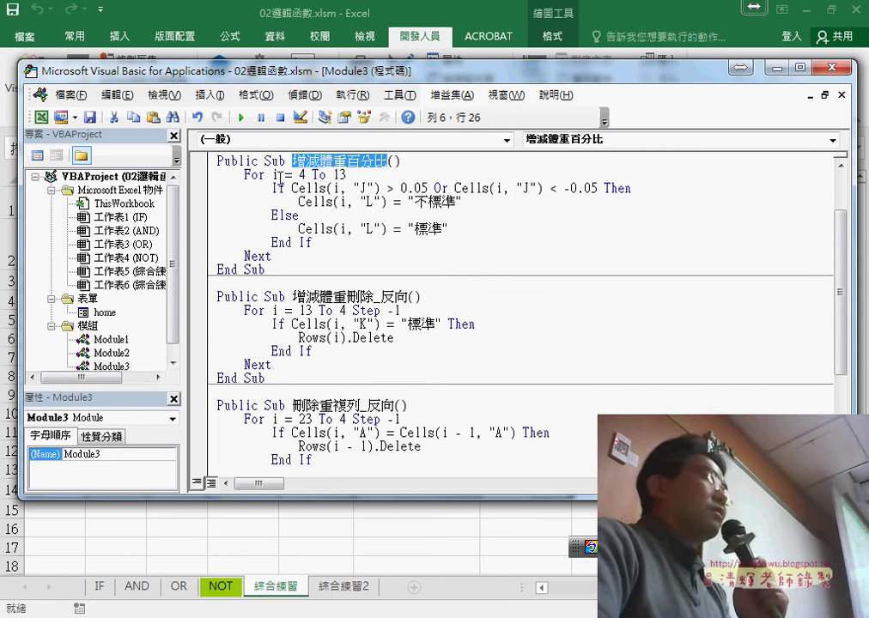
mouse_move(297, 175)
mouse_down()
mouse_move(357, 175)
mouse_move(335, 174)
mouse_up()
click(347, 175)
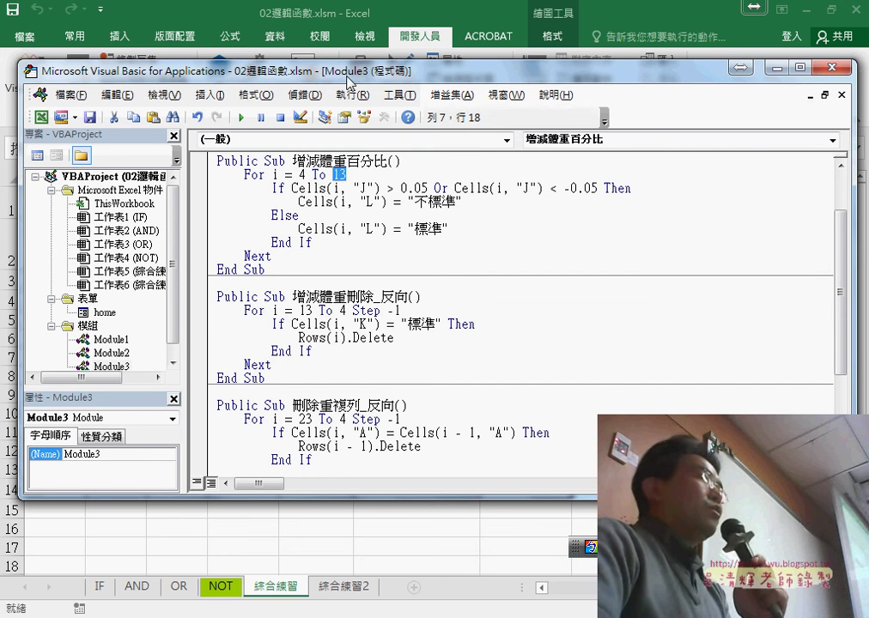
drag(283, 71, 421, 76)
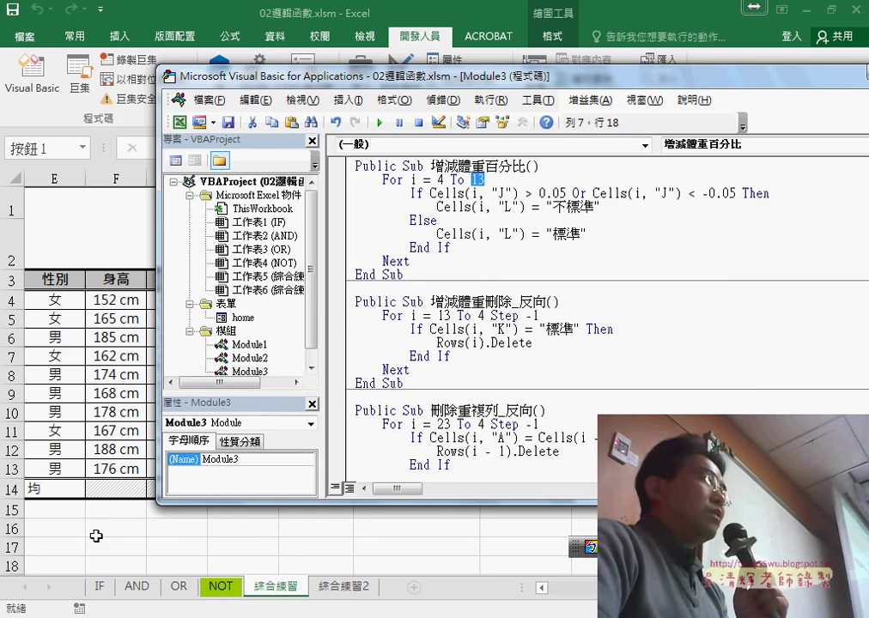
Step: Check row 14 below the table on the worksheet, then return to the code
click(96, 536)
click(13, 490)
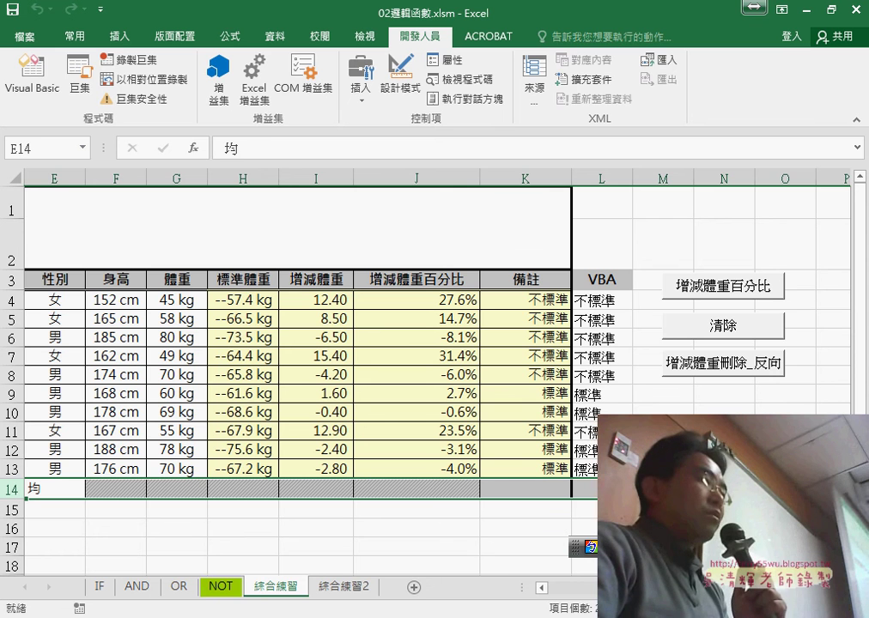
mouse_move(591, 547)
click(475, 503)
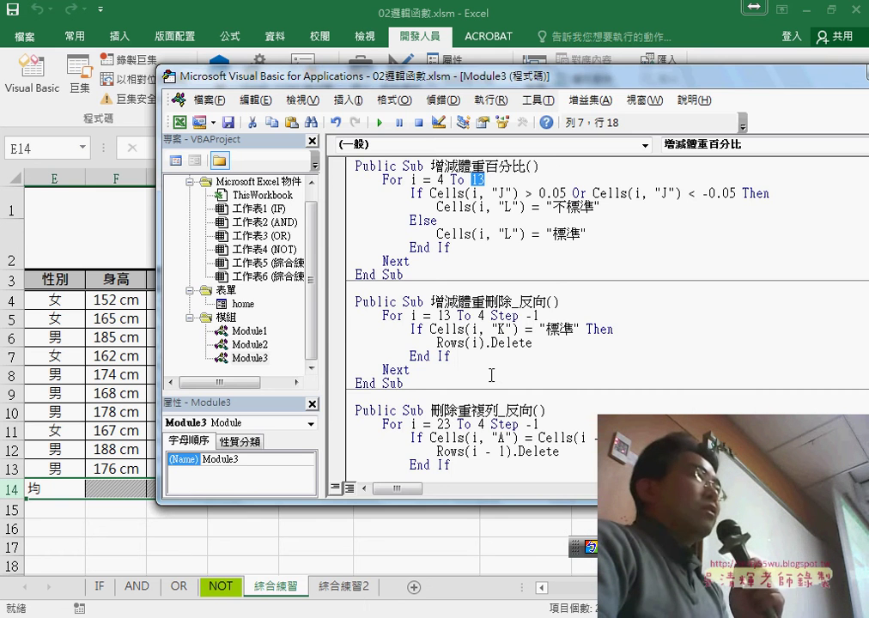
click(419, 193)
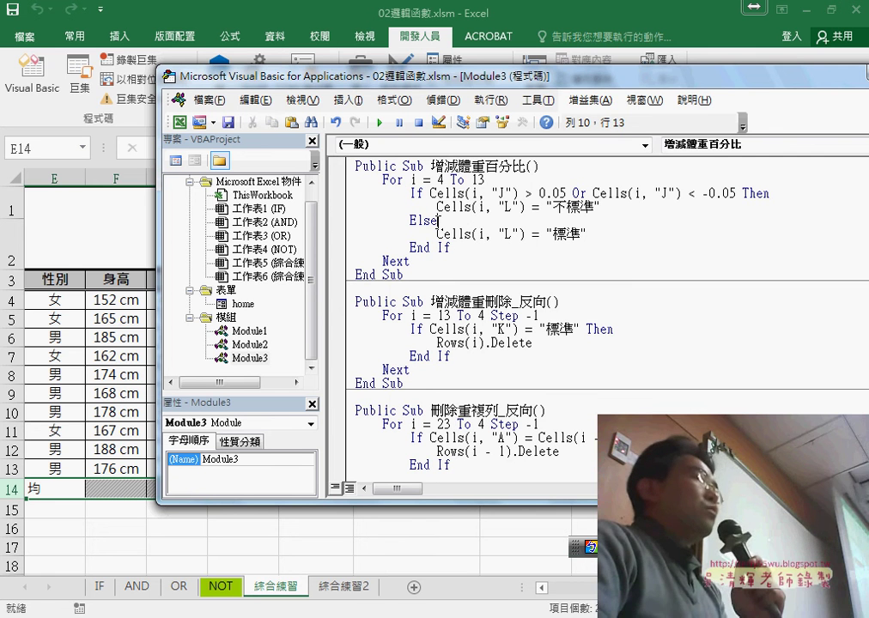
Step: Annotate the If/Or condition, the -0.05 threshold and the column-L 標準/不標準 assignments
drag(438, 220, 410, 221)
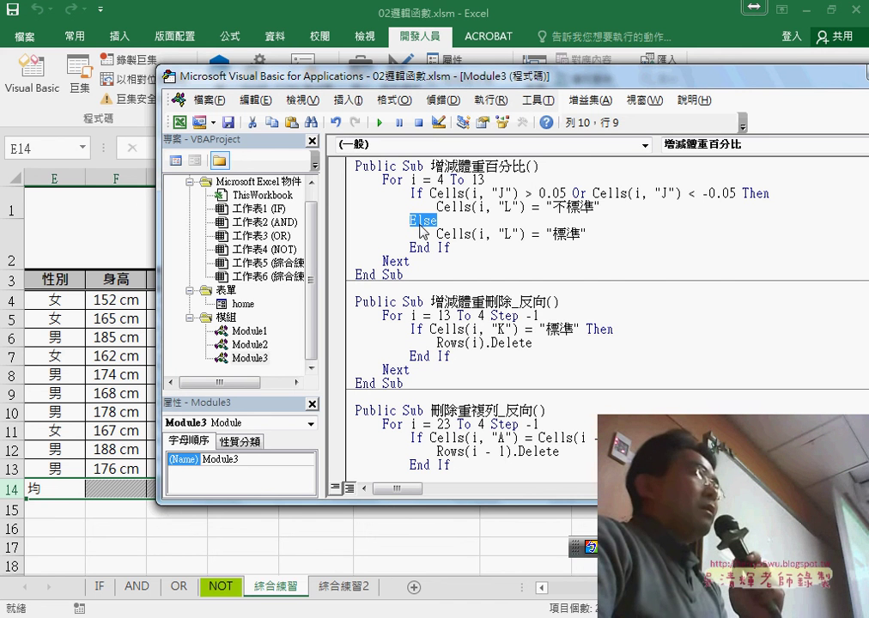
double_click(579, 193)
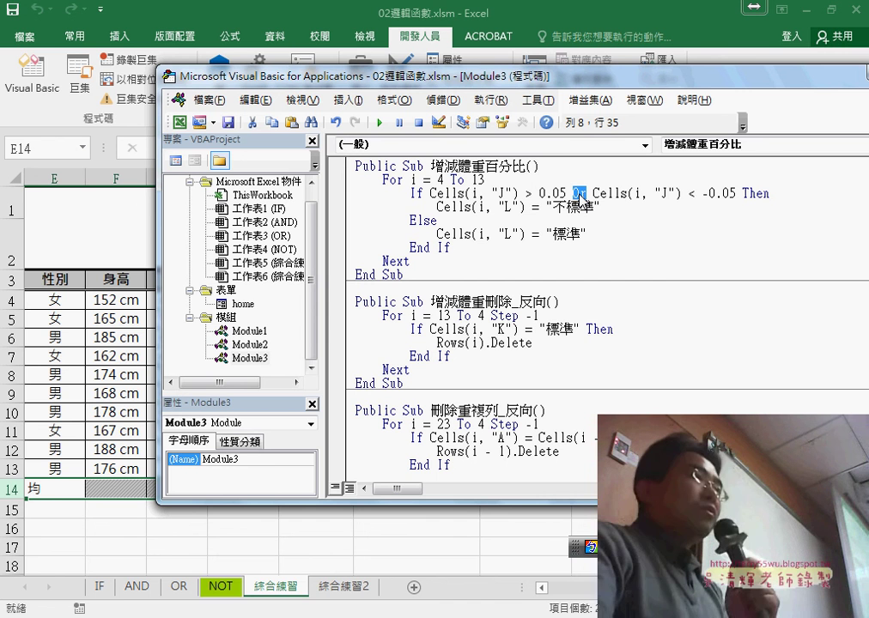
mouse_move(469, 199)
mouse_down()
mouse_move(512, 212)
mouse_move(567, 202)
mouse_up()
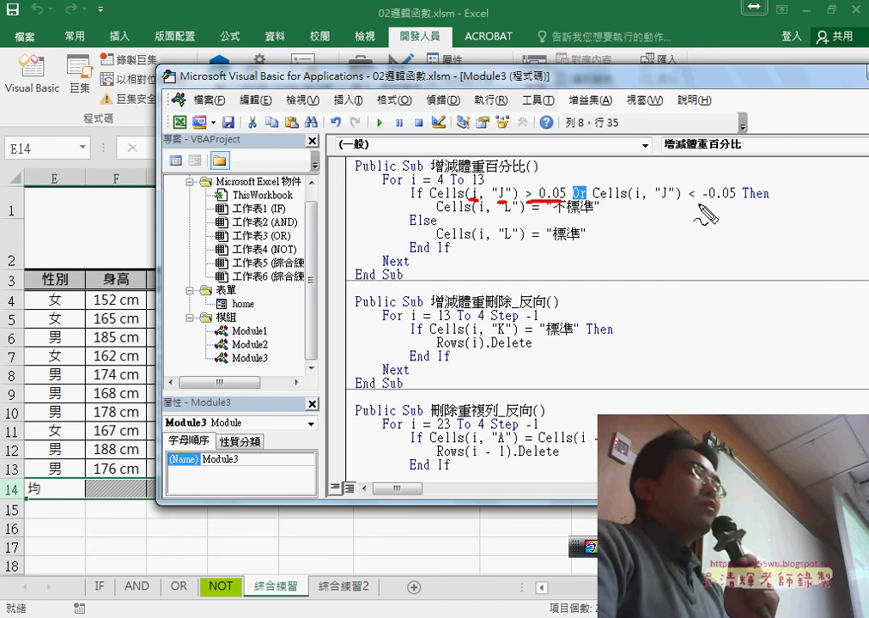
drag(699, 203, 735, 203)
drag(268, 179, 330, 179)
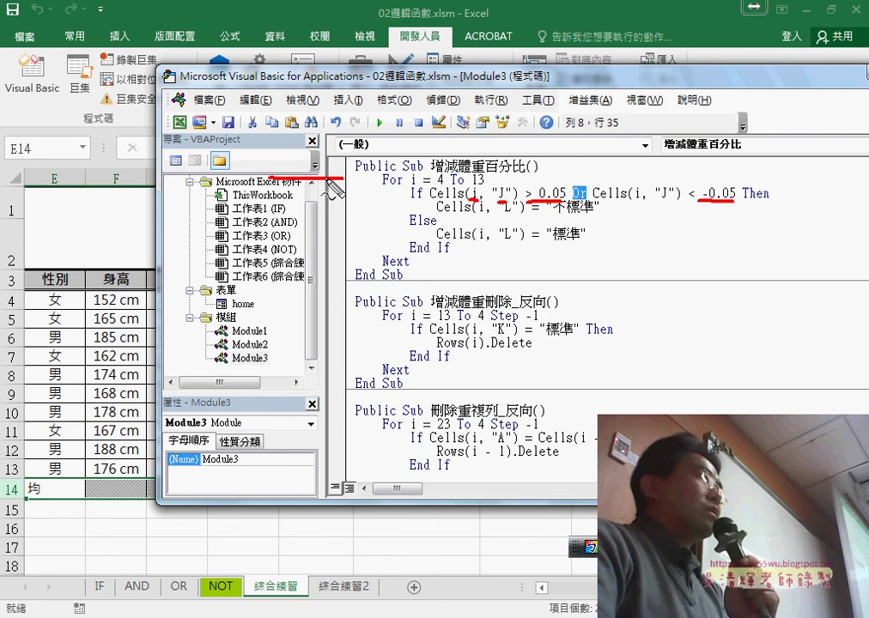
drag(322, 256, 323, 88)
mouse_move(277, 256)
mouse_down()
mouse_move(352, 255)
mouse_move(319, 334)
mouse_up()
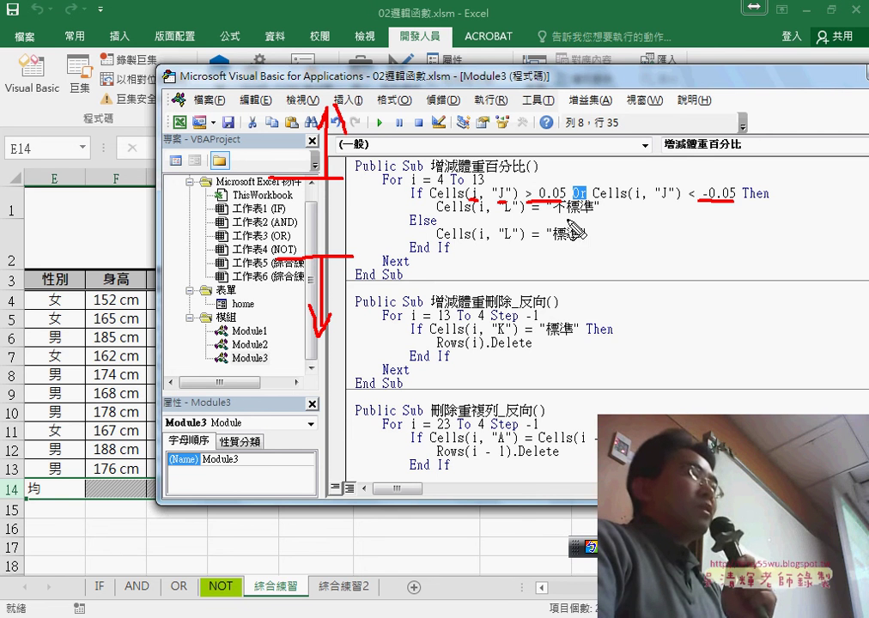
drag(567, 213, 596, 212)
drag(513, 197, 504, 225)
drag(554, 244, 586, 243)
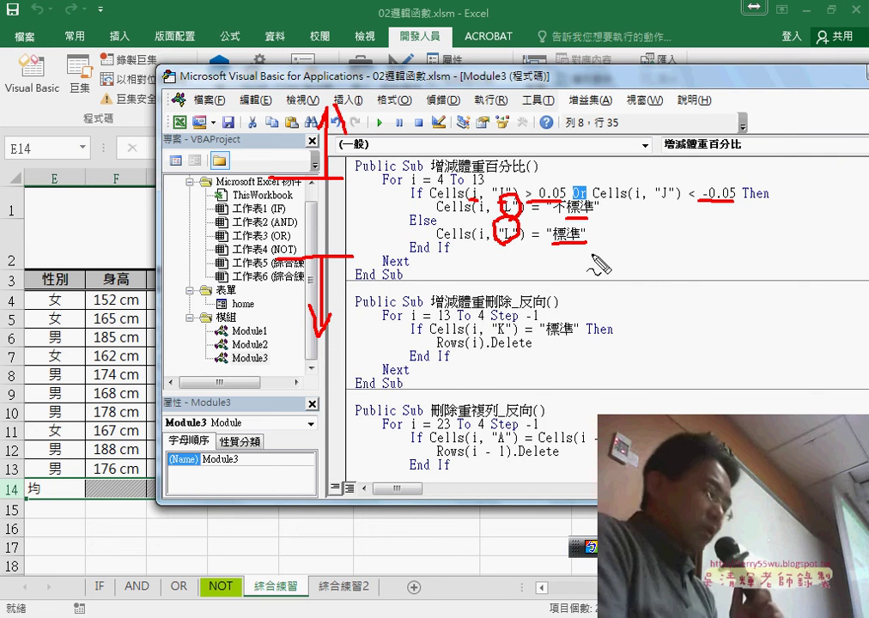
key(Escape)
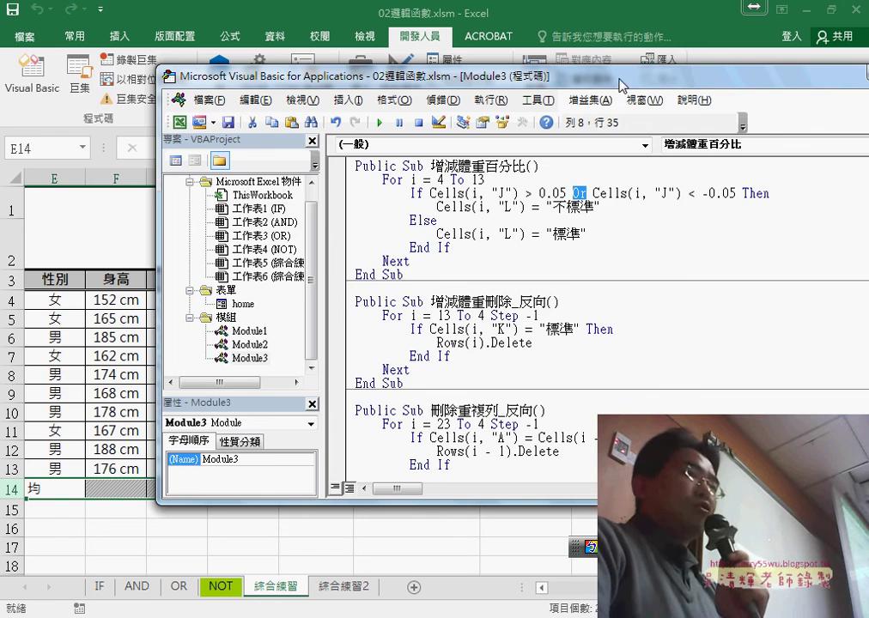
Step: Shrink the code window so columns K and L show beside it on the worksheet
drag(619, 79, 310, 87)
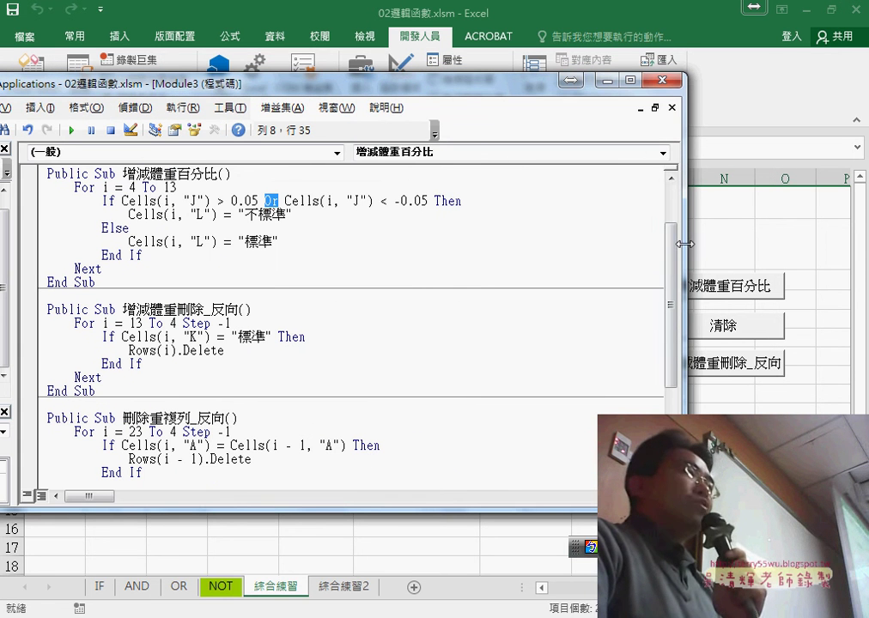
drag(685, 244, 497, 258)
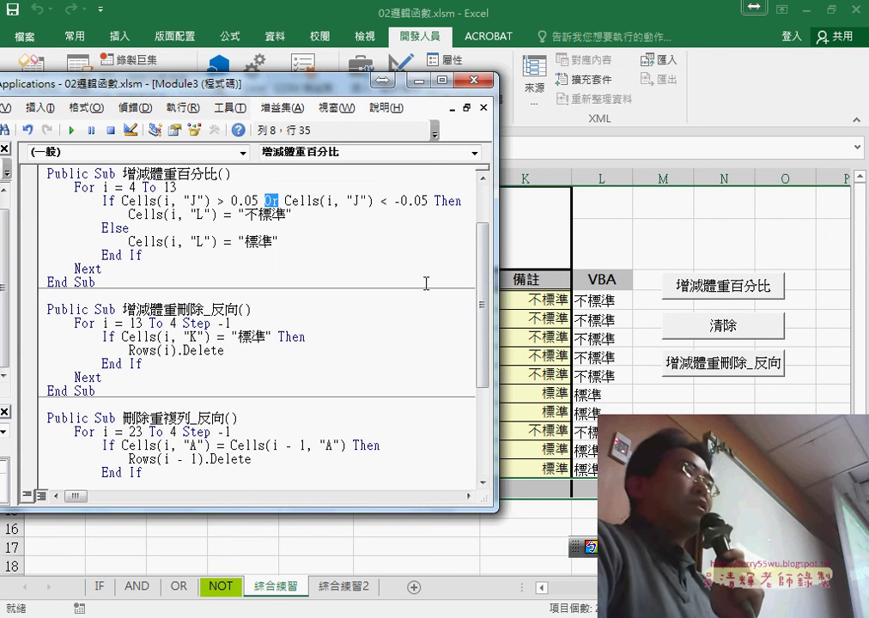
click(709, 333)
click(710, 334)
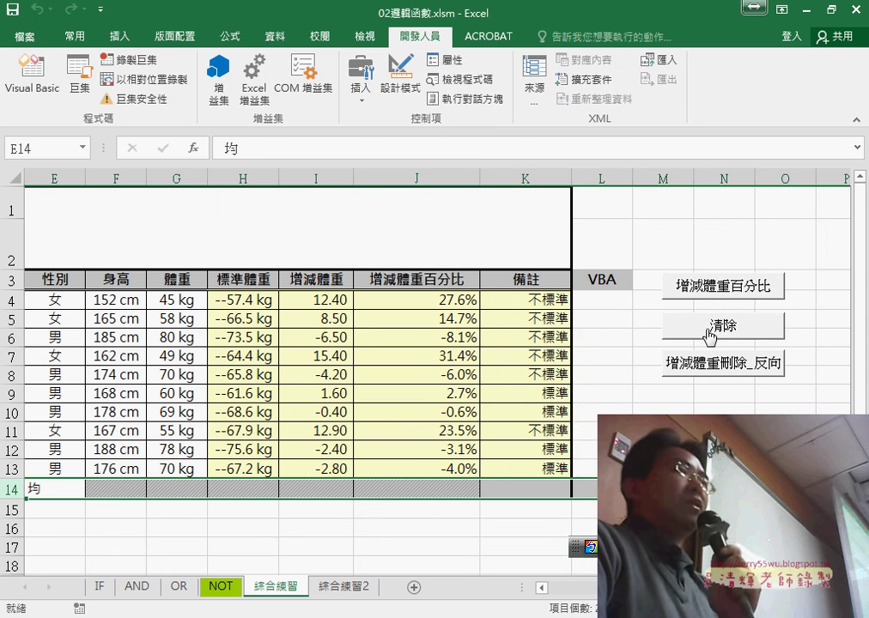
click(717, 292)
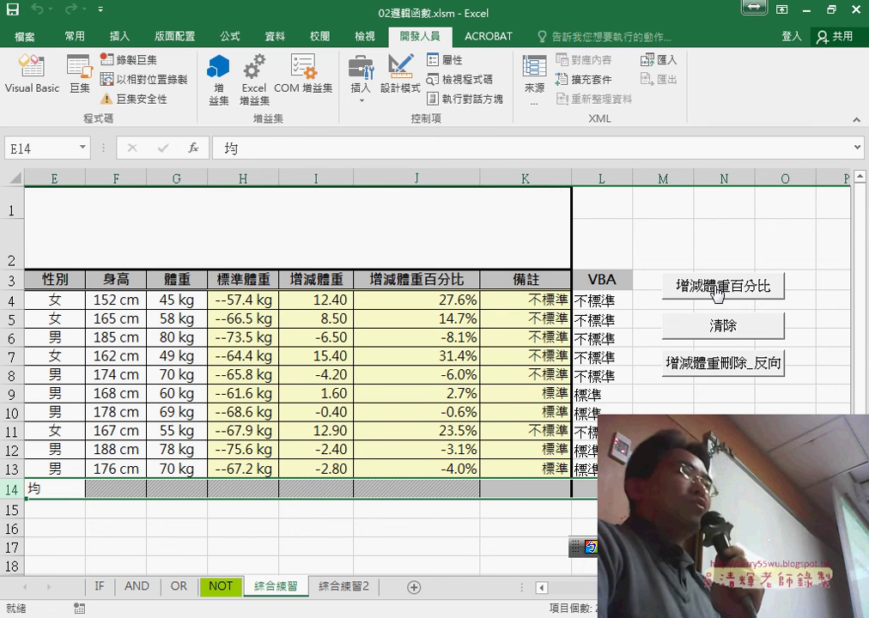
click(723, 331)
click(607, 296)
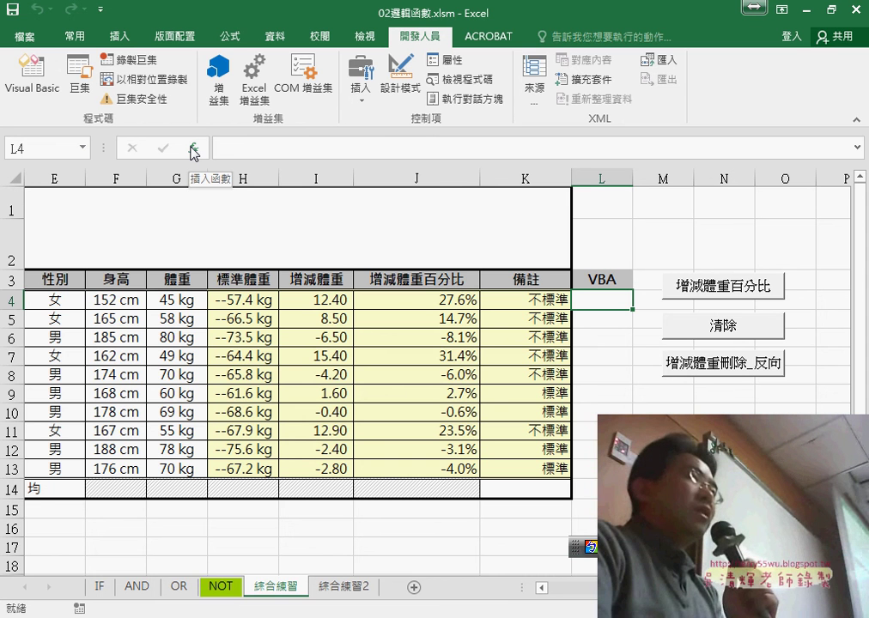
click(529, 300)
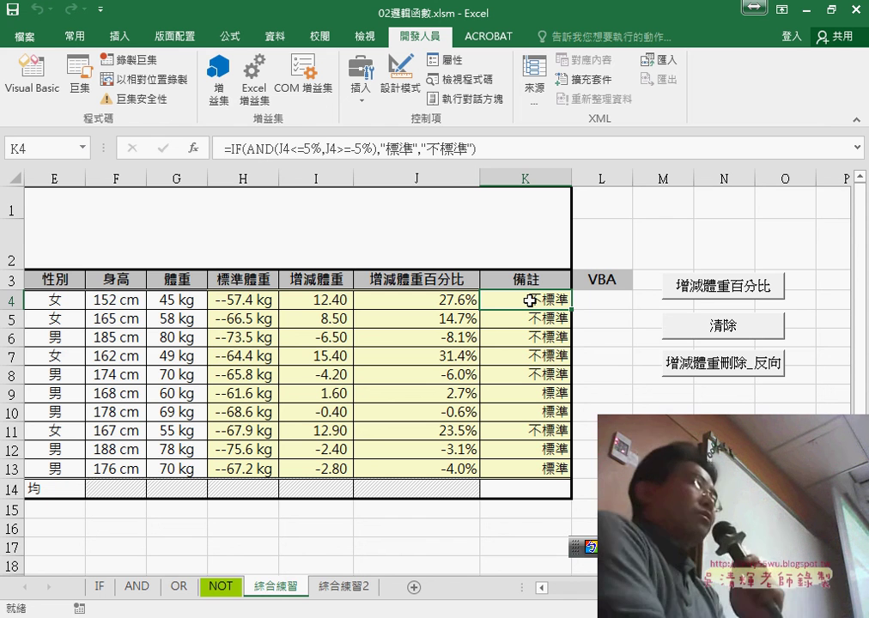